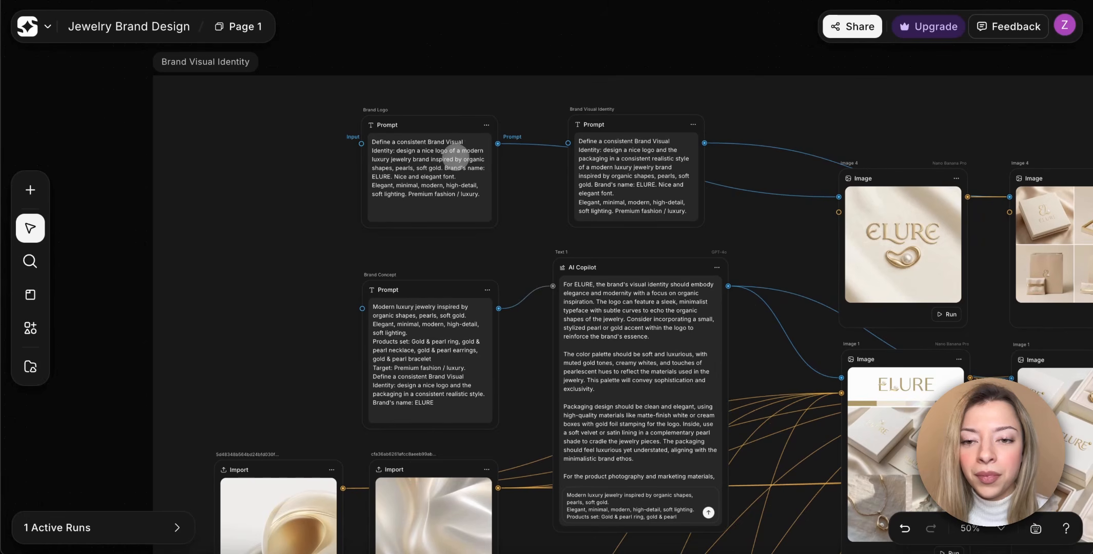
Review the Brand Logo, Brand Visual Identity and Brand Concept prompts, the generated logo image and the AI Copilot brand text.
scroll(456, 153, up, 5)
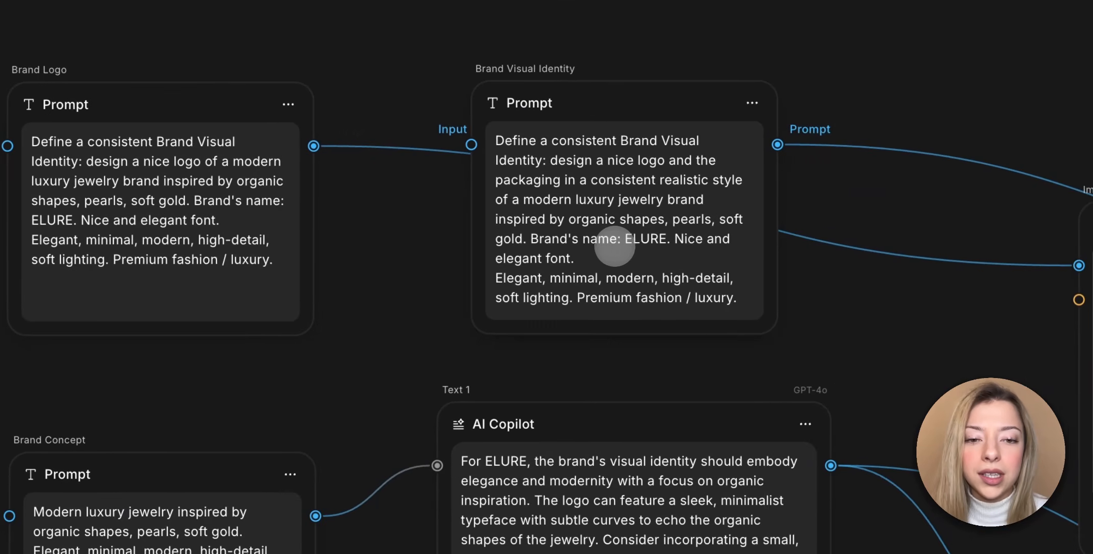
scroll(614, 247, right, 10)
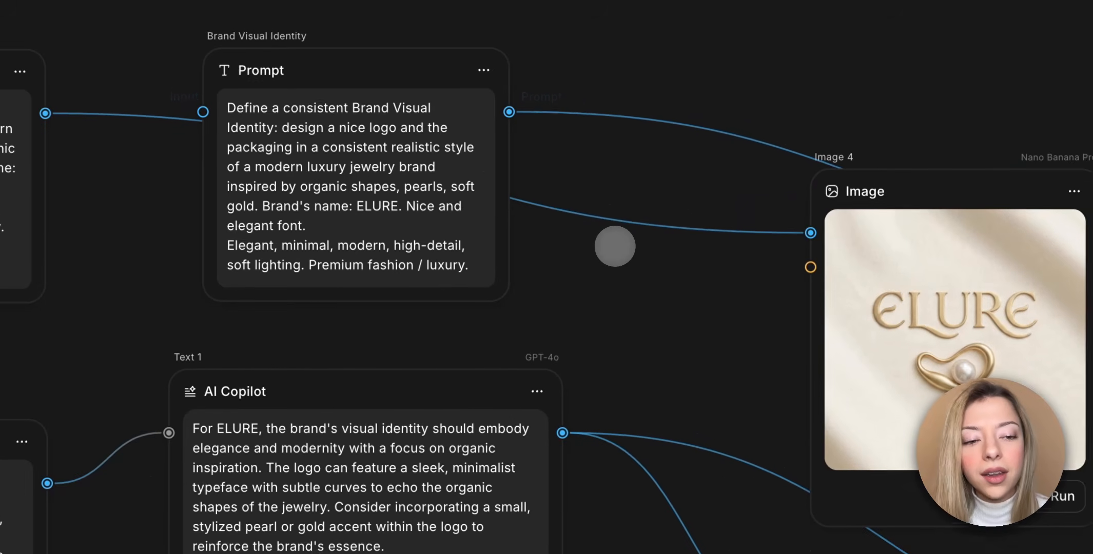
scroll(615, 246, right, 8)
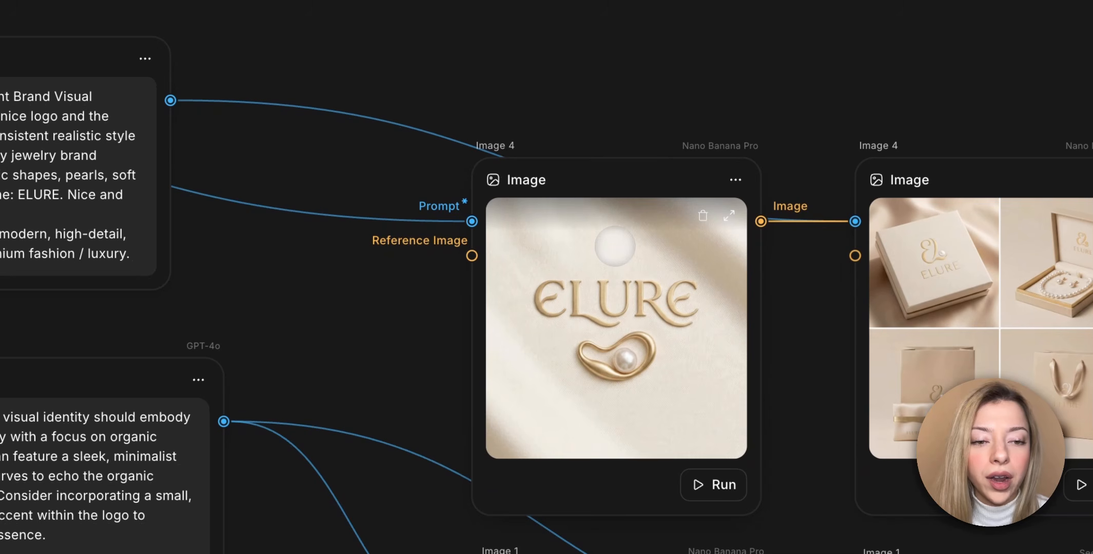
scroll(609, 373, down, 5)
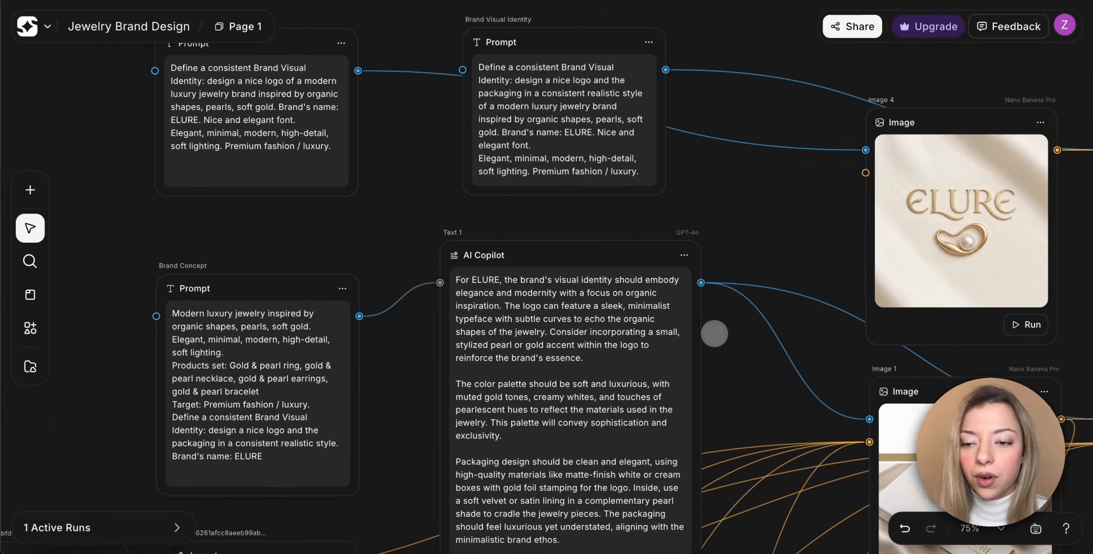
scroll(714, 334, down, 4)
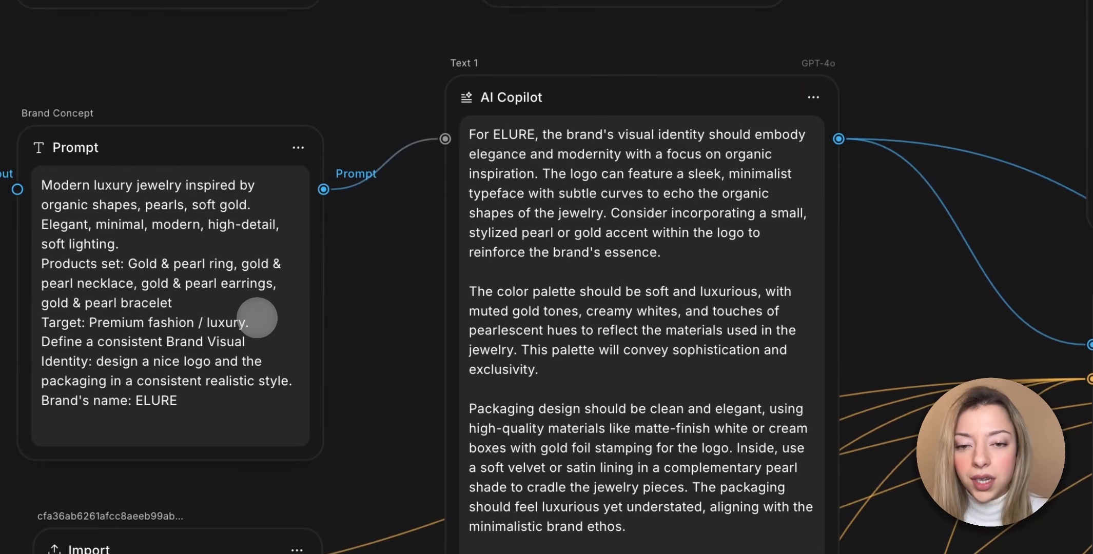
scroll(574, 219, down, 2)
scroll(574, 220, right, 2)
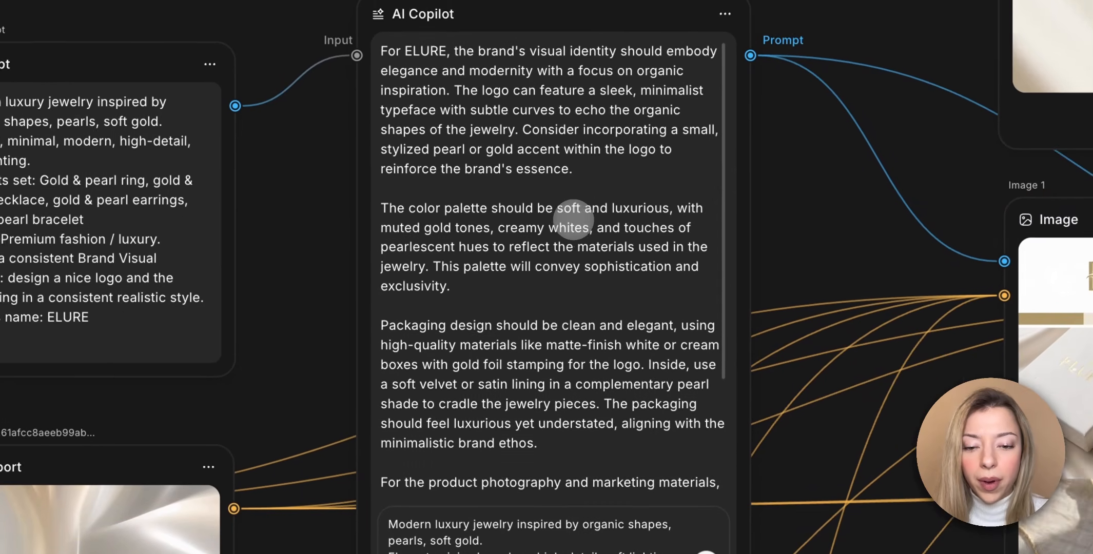
scroll(568, 265, up, 1)
scroll(568, 265, left, 1)
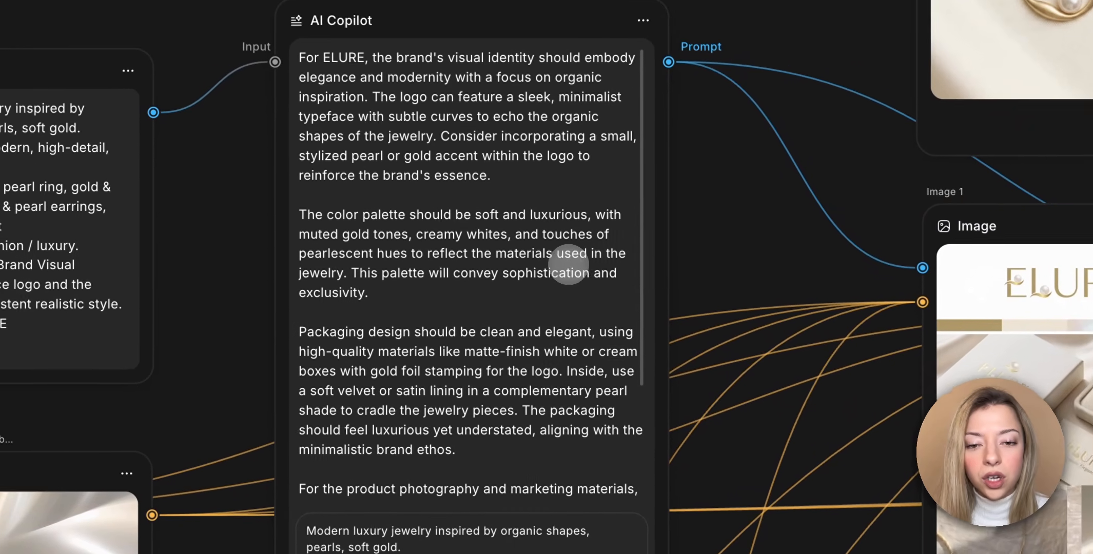
scroll(569, 263, right, 7)
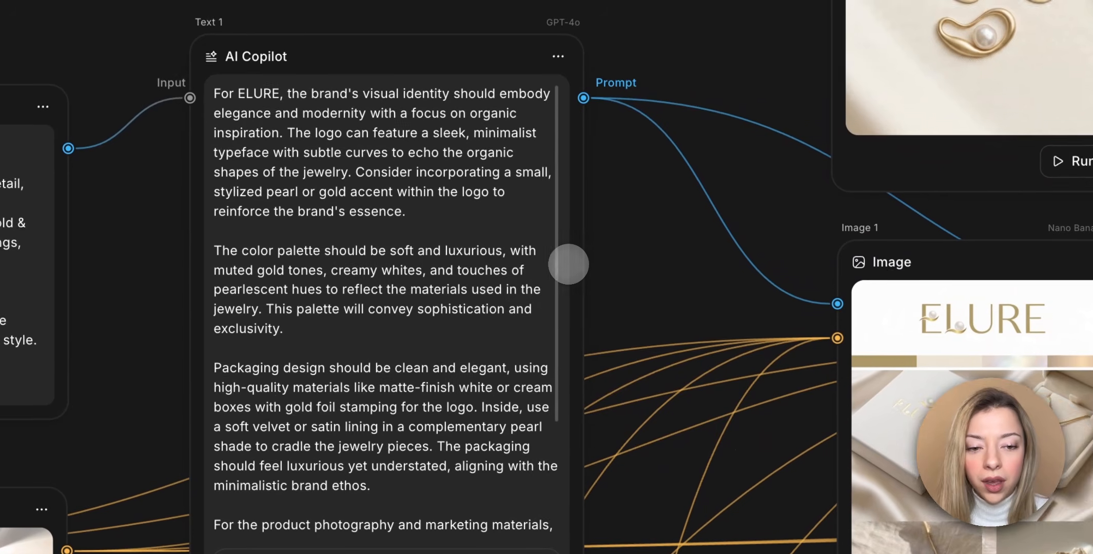
Inspect the imported texture and shell reference images and how they connect to the brand board and packaging image nodes.
scroll(569, 262, down, 1)
scroll(605, 324, right, 3)
scroll(605, 324, down, 1)
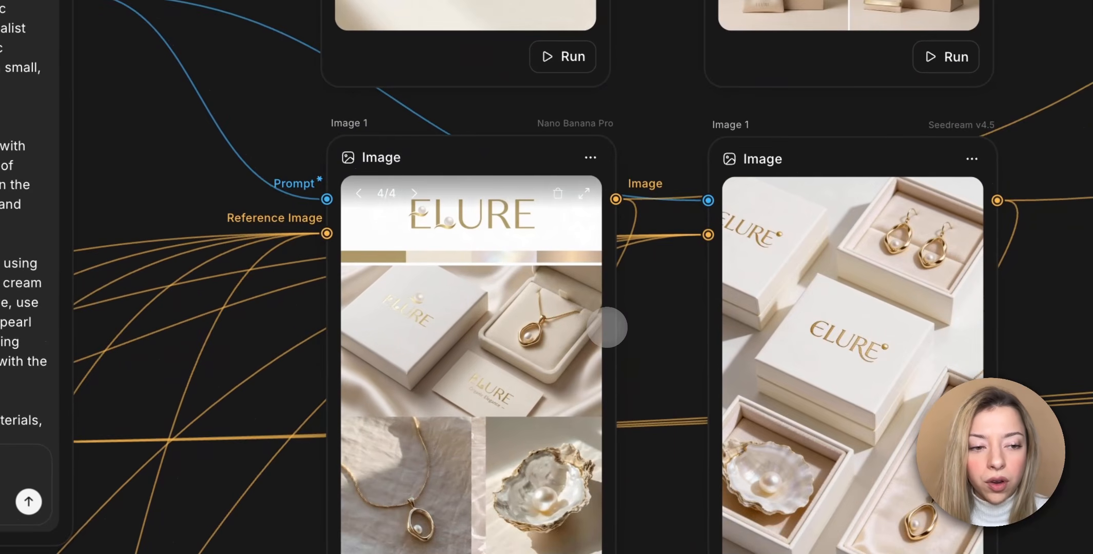
scroll(546, 277, right, 1)
scroll(547, 277, down, 1)
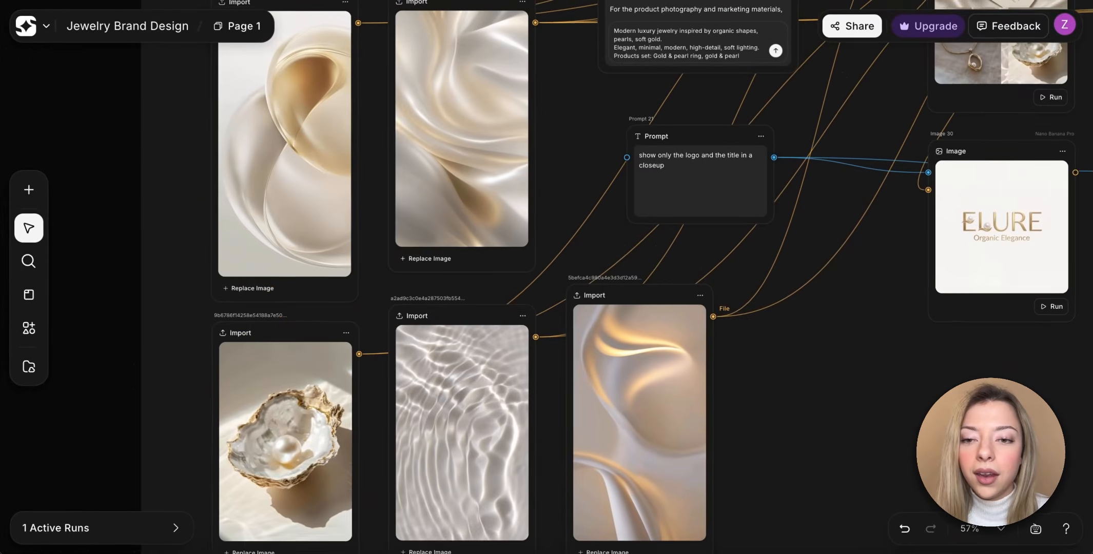
scroll(691, 349, down, 3)
scroll(707, 343, down, 1)
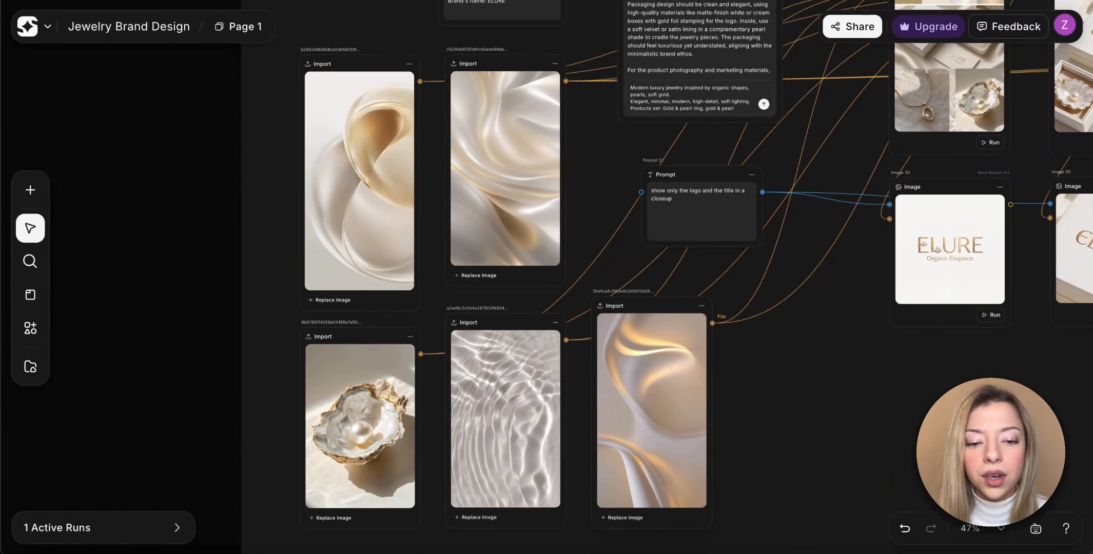
scroll(706, 354, up, 3)
scroll(706, 355, right, 2)
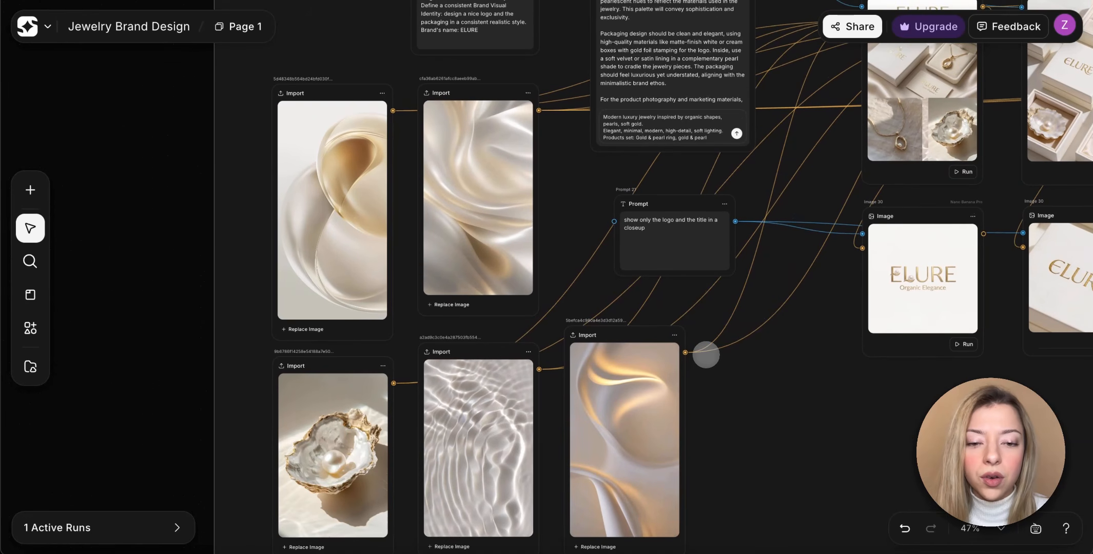
scroll(706, 354, up, 1)
scroll(707, 354, right, 1)
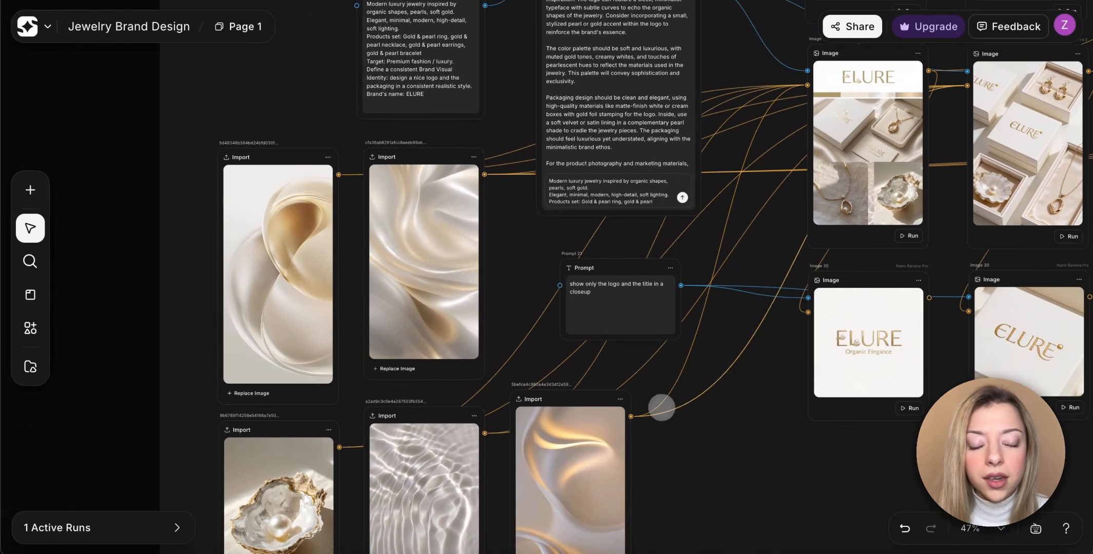
scroll(661, 407, up, 3)
scroll(662, 408, right, 4)
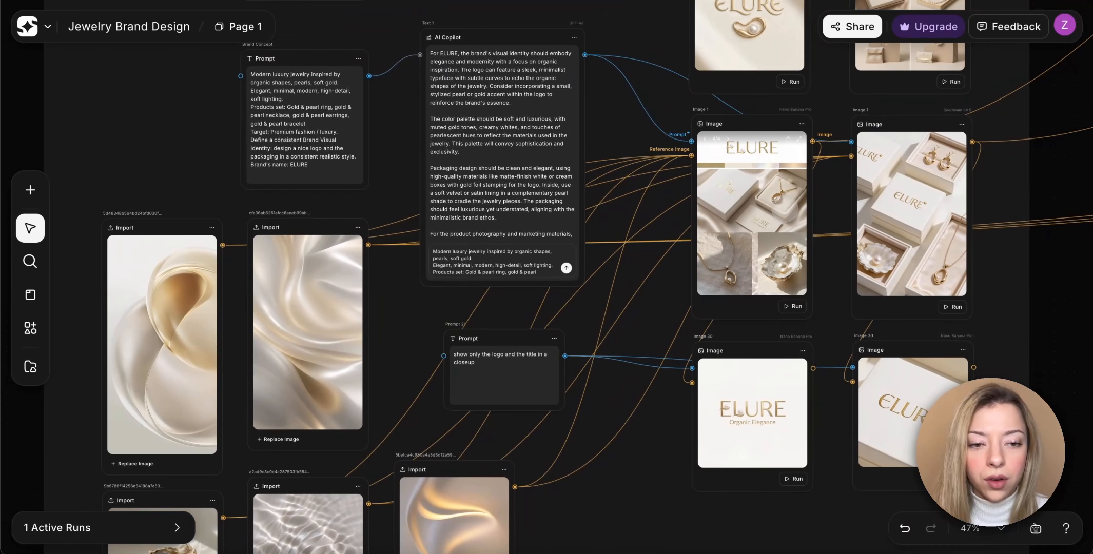
scroll(549, 278, up, 1)
scroll(549, 278, right, 1)
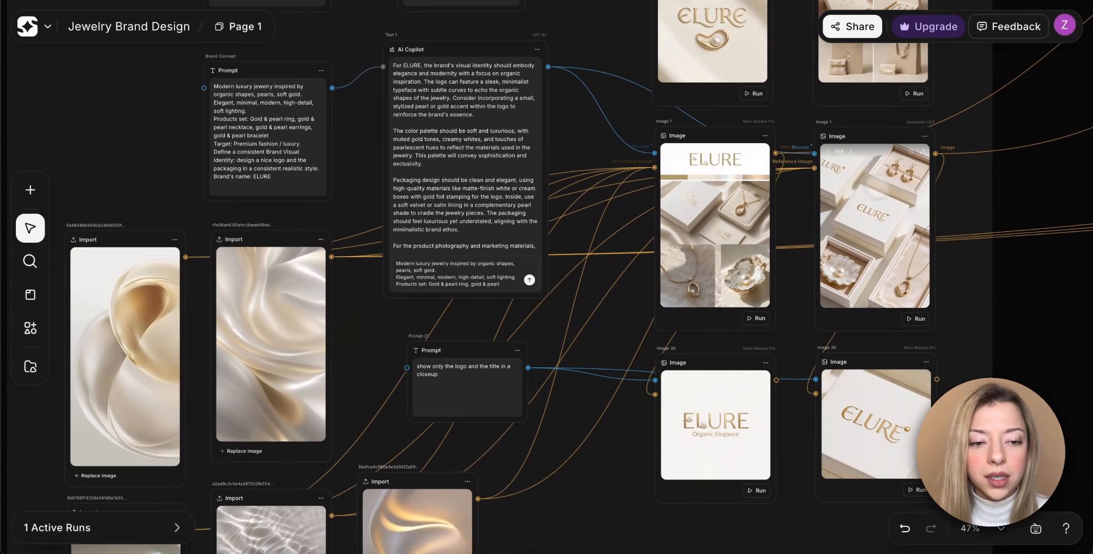
Examine the generated brand board and packaging images and the logo close-ups below them.
scroll(893, 186, up, 5)
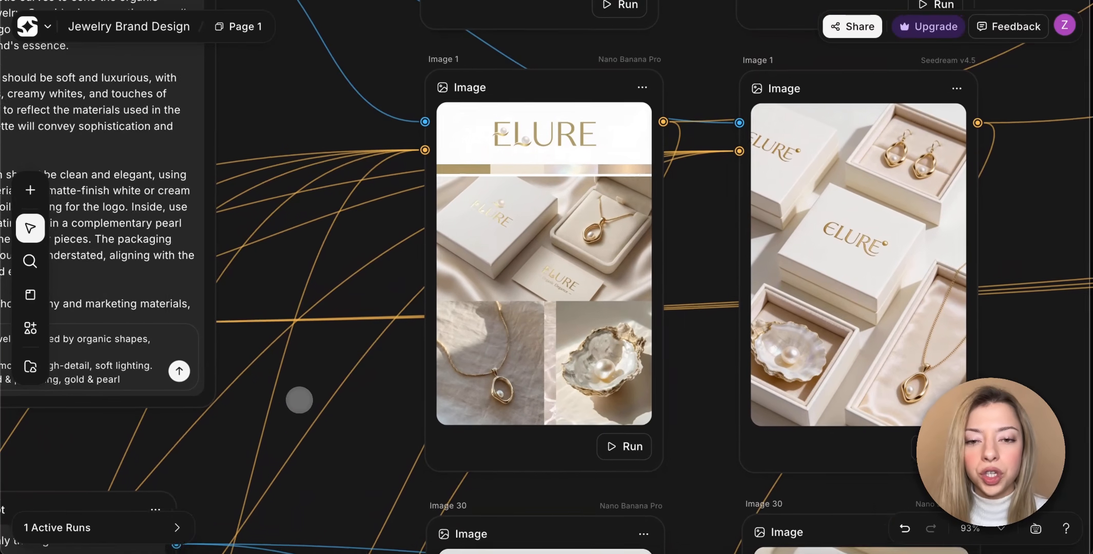
scroll(300, 400, down, 1)
scroll(299, 400, left, 1)
scroll(299, 400, down, 5)
scroll(299, 400, left, 2)
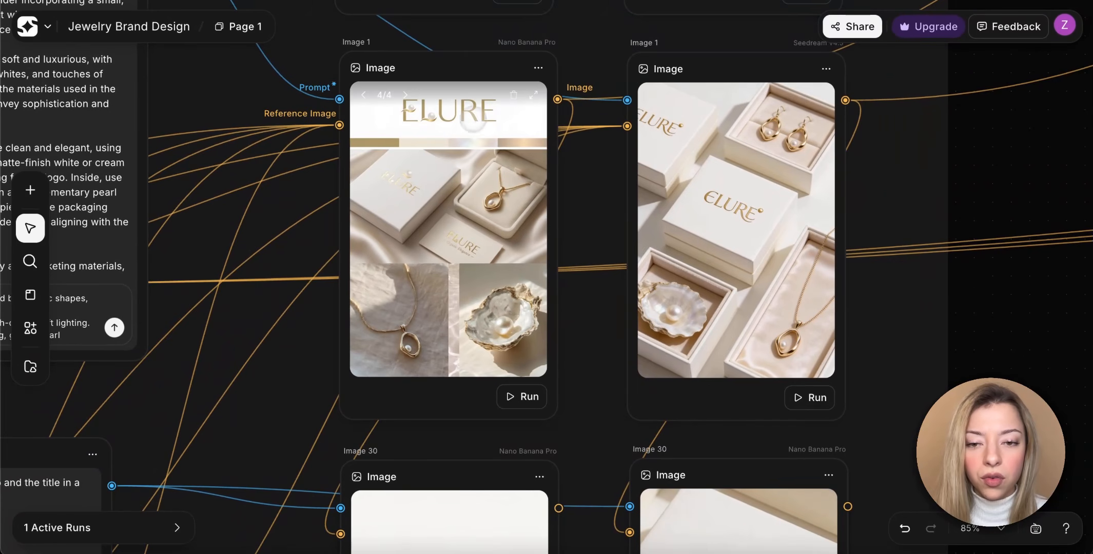
scroll(729, 249, down, 5)
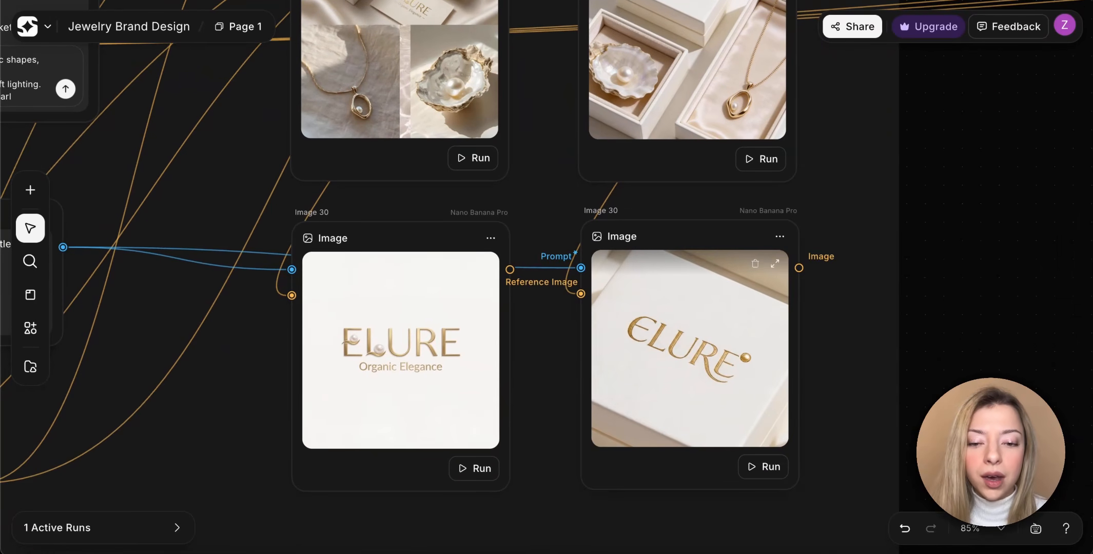
scroll(754, 349, down, 5)
scroll(754, 349, up, 4)
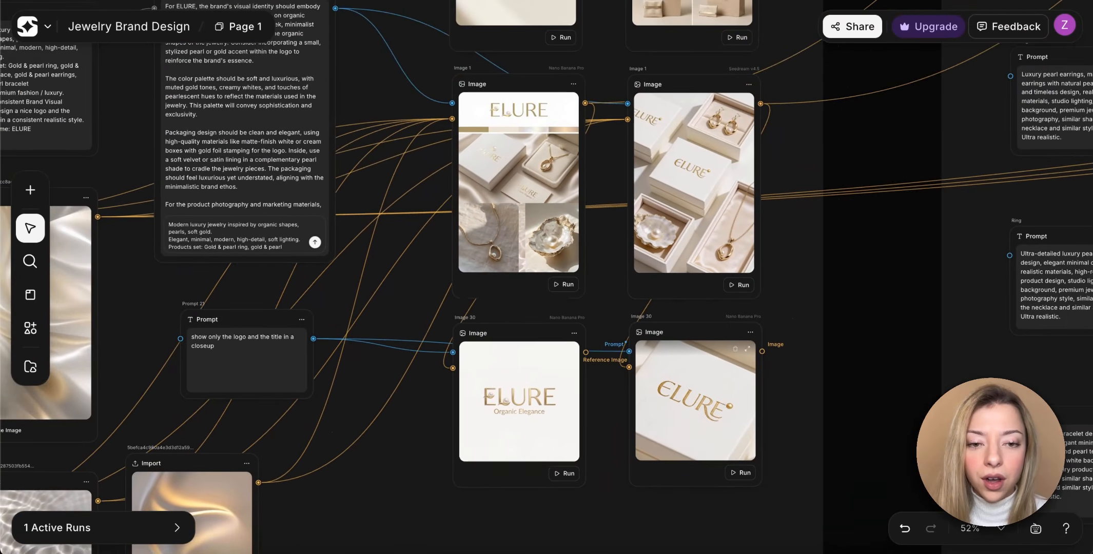
Read the Necklace, Earrings, Ring and Bracelet prompts in the Jewelry Design section.
scroll(754, 349, right, 2)
scroll(512, 241, right, 8)
scroll(507, 246, up, 5)
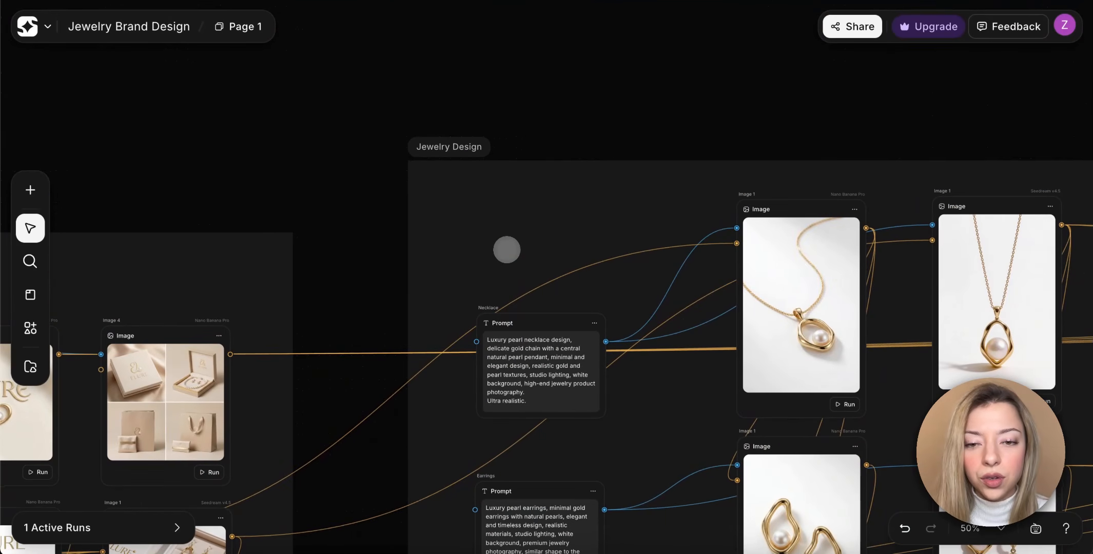
scroll(507, 250, down, 1)
scroll(507, 250, right, 1)
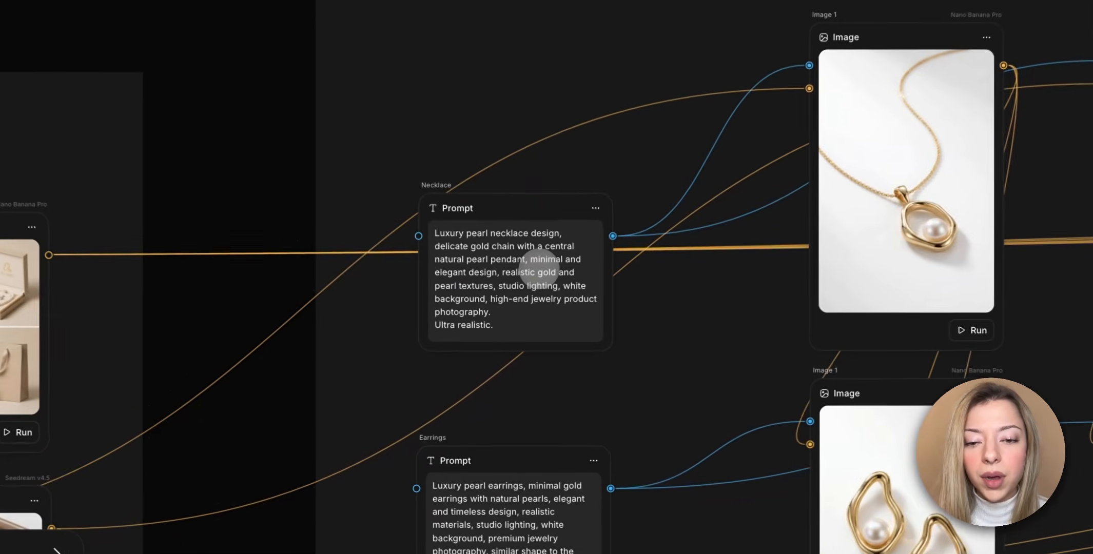
scroll(500, 338, down, 1)
scroll(539, 267, down, 1)
scroll(540, 267, right, 1)
scroll(514, 208, down, 5)
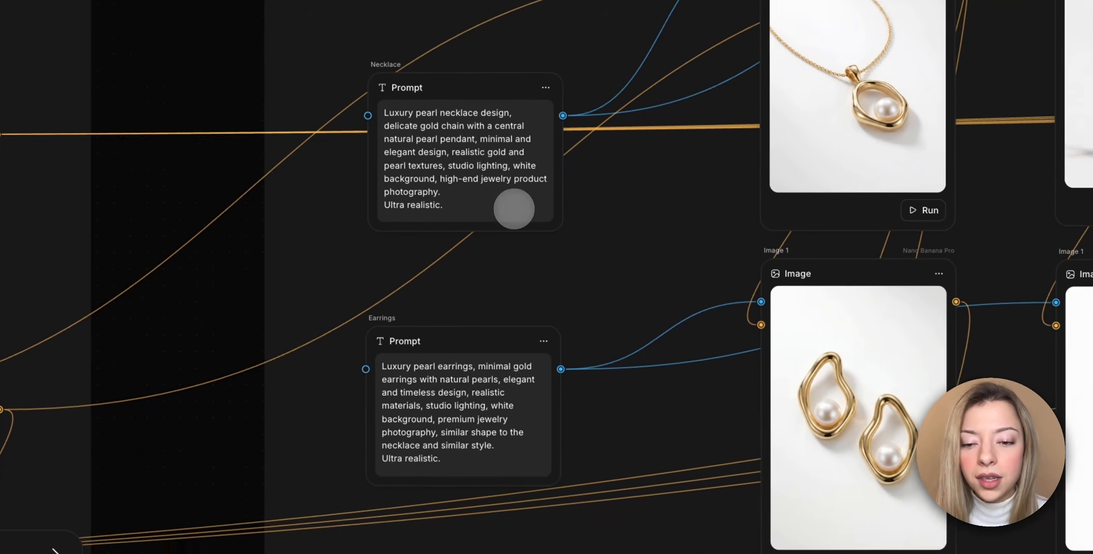
scroll(490, 374, down, 6)
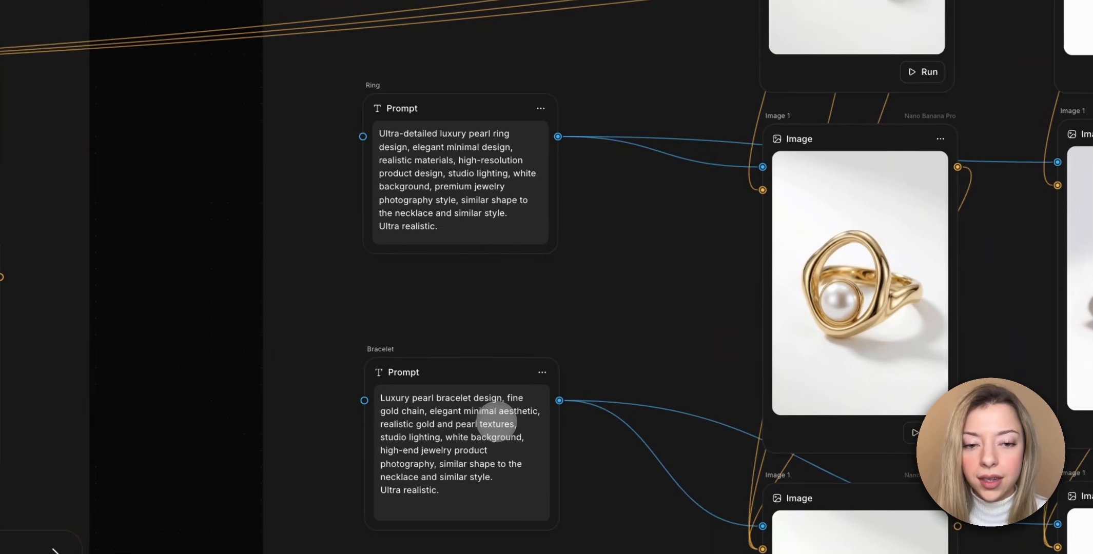
Trace the reference connections from the brand identity images to the jewelry image nodes.
scroll(495, 426, up, 11)
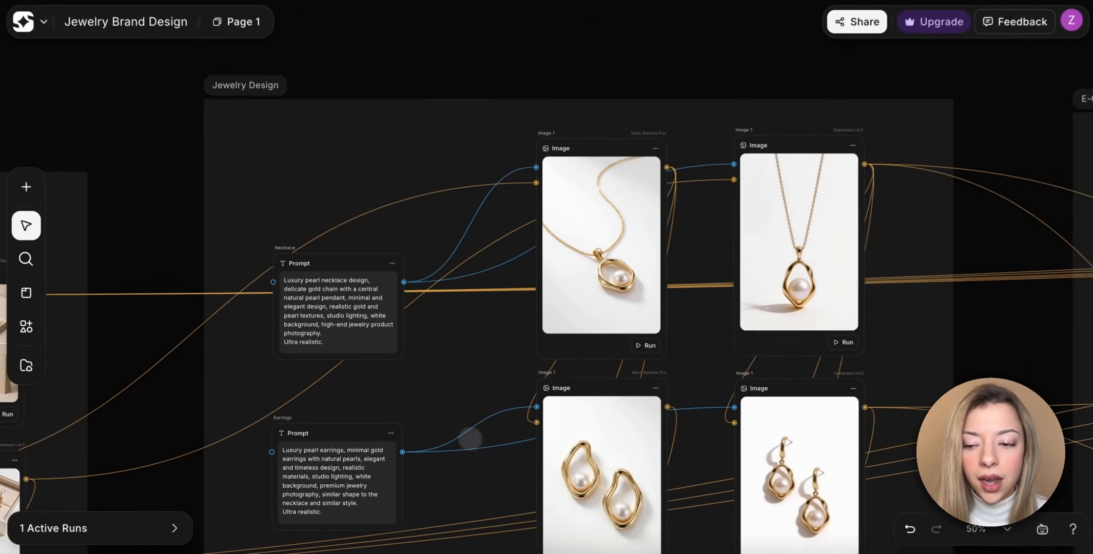
scroll(470, 438, left, 7)
scroll(470, 439, down, 3)
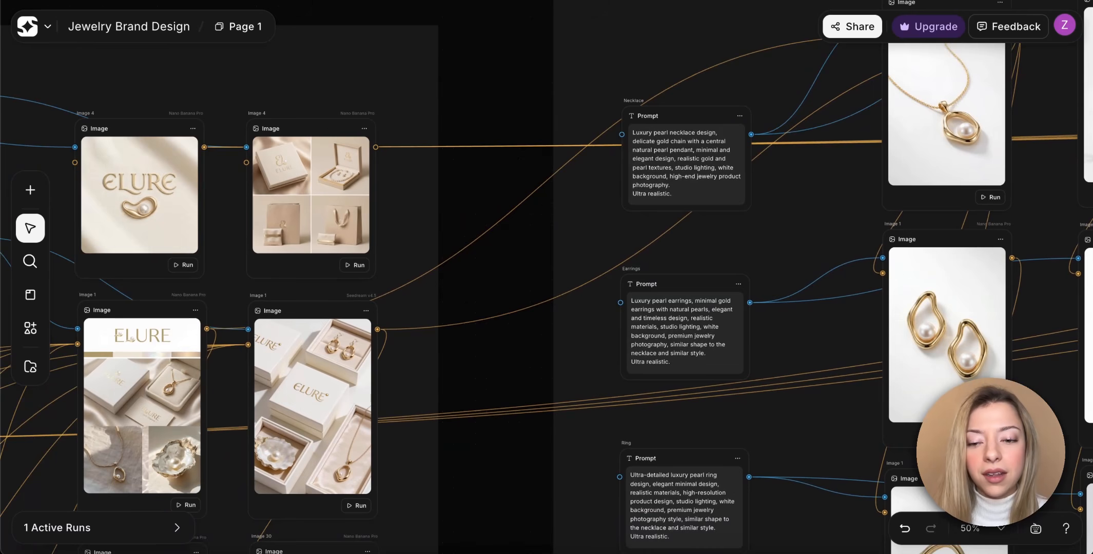
scroll(325, 394, right, 5)
scroll(326, 394, up, 2)
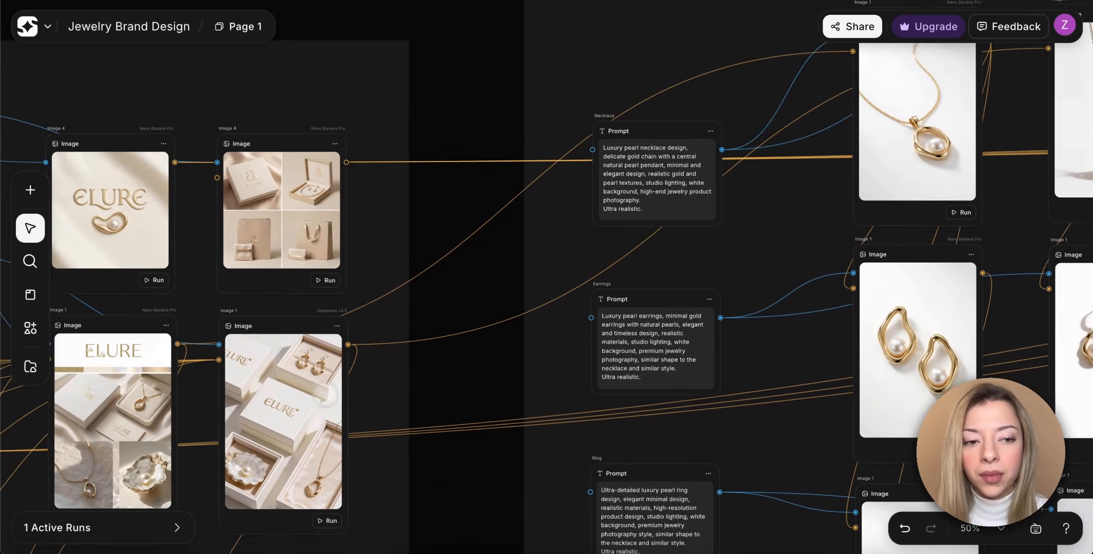
scroll(716, 174, right, 9)
scroll(716, 173, up, 3)
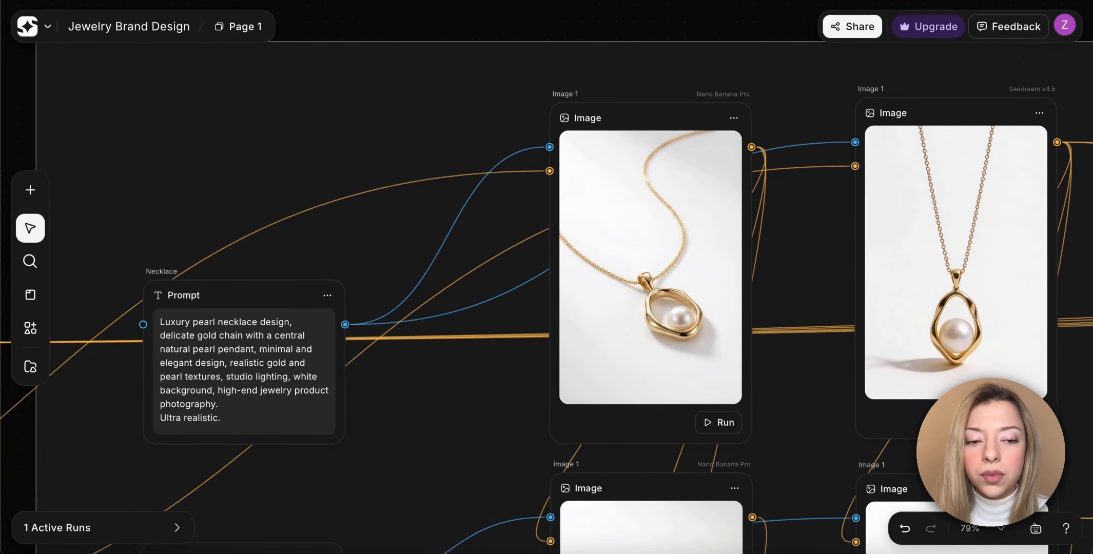
Compare the Nano Banana Pro and Seedream v4.5 images of the necklace, earrings, ring and bracelet.
scroll(790, 288, right, 4)
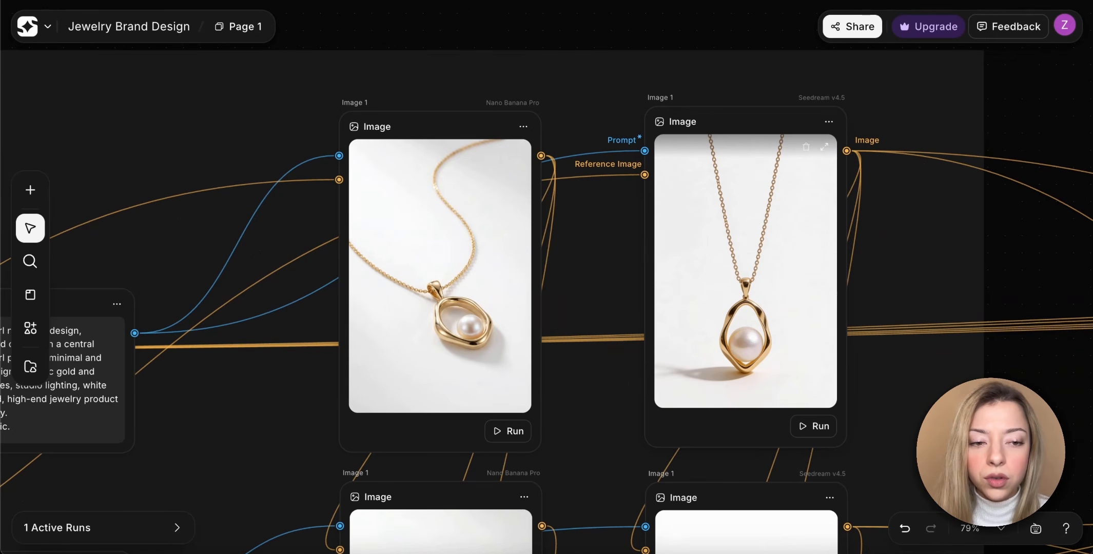
scroll(547, 297, down, 3)
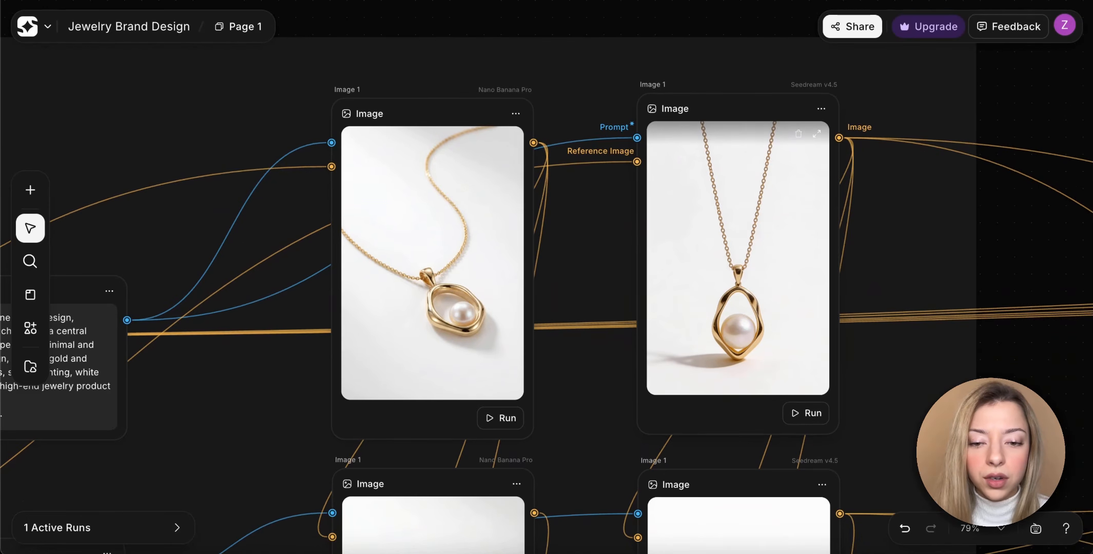
scroll(809, 222, down, 5)
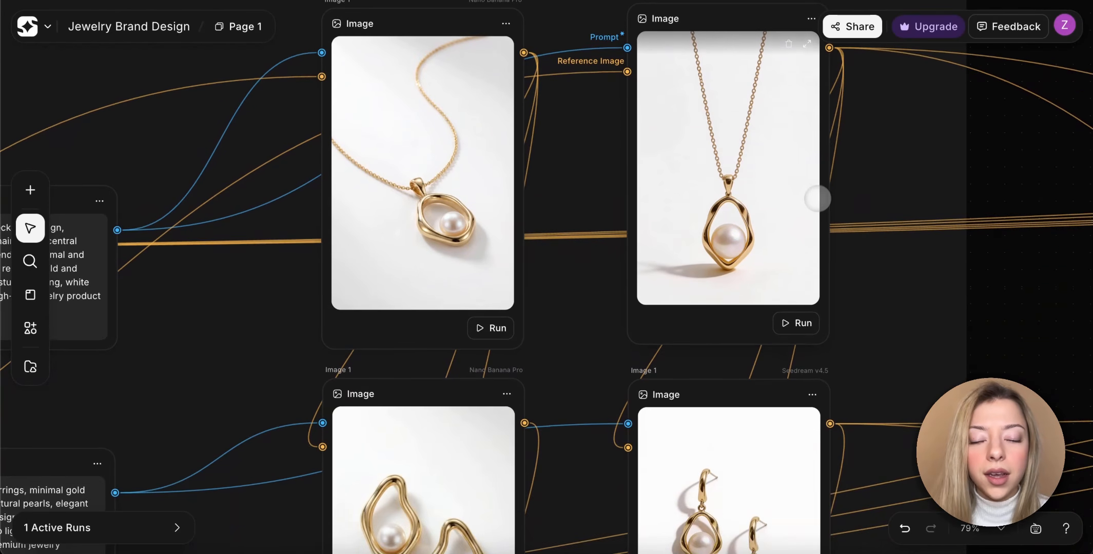
scroll(809, 222, down, 2)
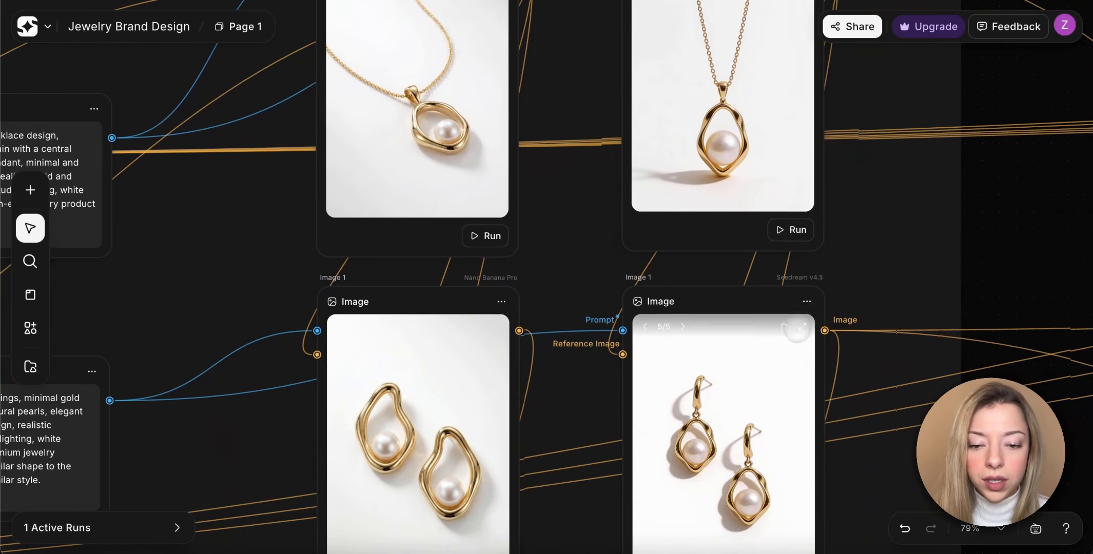
scroll(805, 225, down, 4)
scroll(805, 226, left, 2)
scroll(796, 334, down, 4)
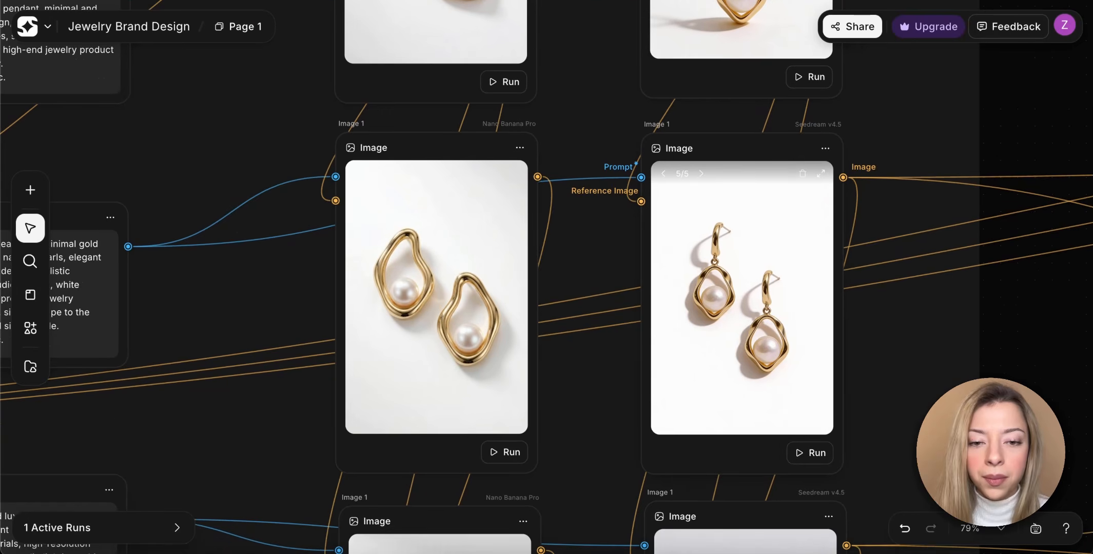
scroll(770, 318, up, 5)
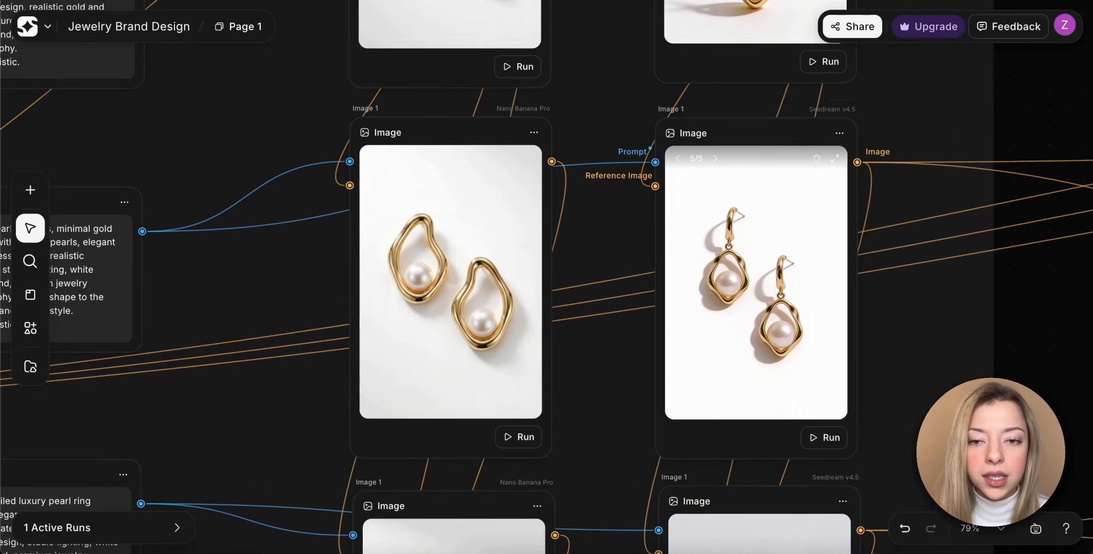
scroll(770, 318, down, 5)
scroll(770, 318, right, 1)
scroll(797, 335, down, 5)
scroll(796, 335, left, 1)
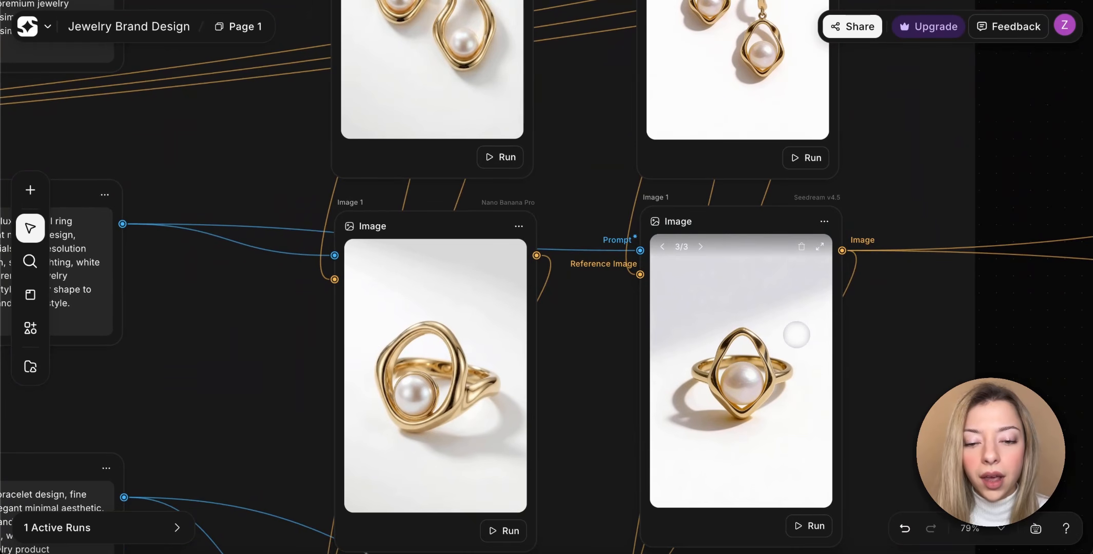
scroll(797, 334, down, 8)
scroll(796, 335, right, 1)
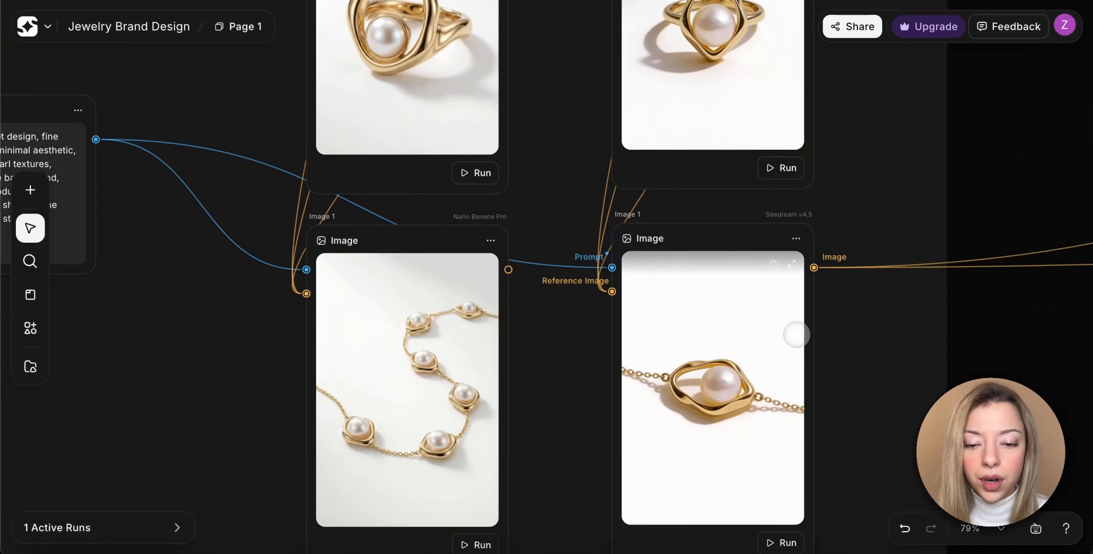
scroll(797, 334, down, 1)
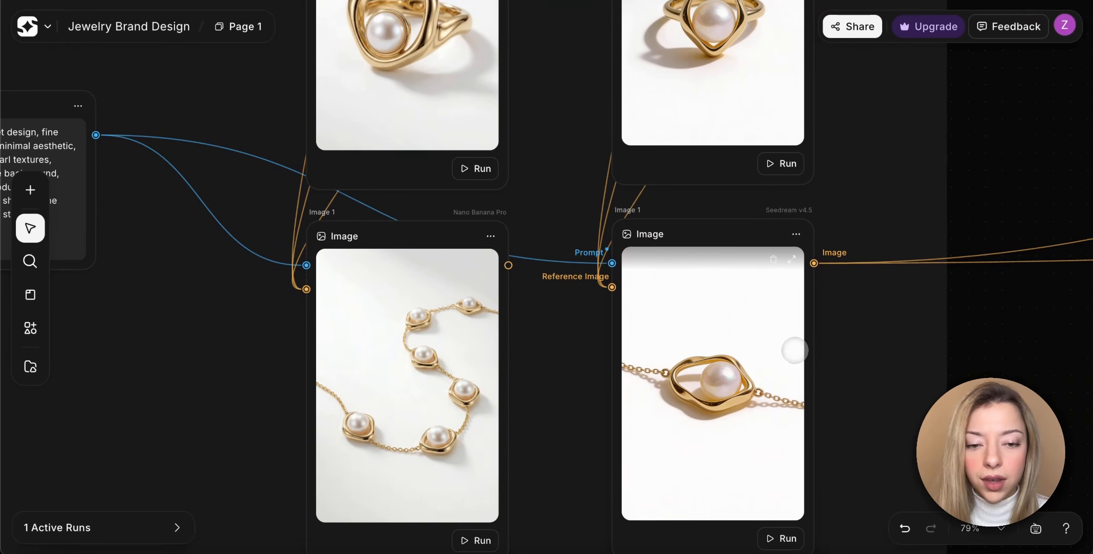
Review the Jewelry Design section as a whole and follow its image connections into the E-Commerce Shots section.
scroll(795, 351, down, 3)
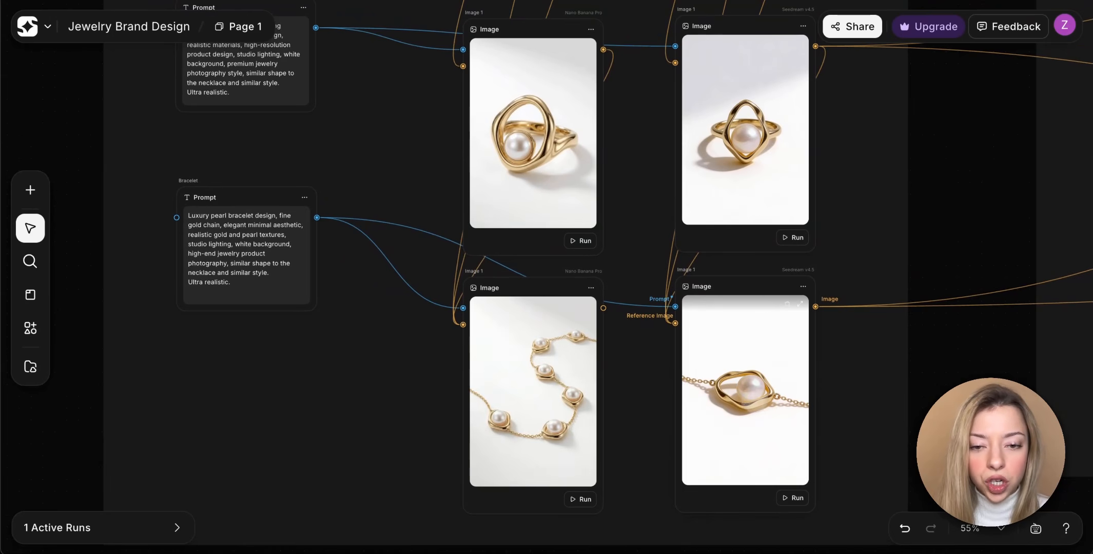
scroll(755, 401, down, 4)
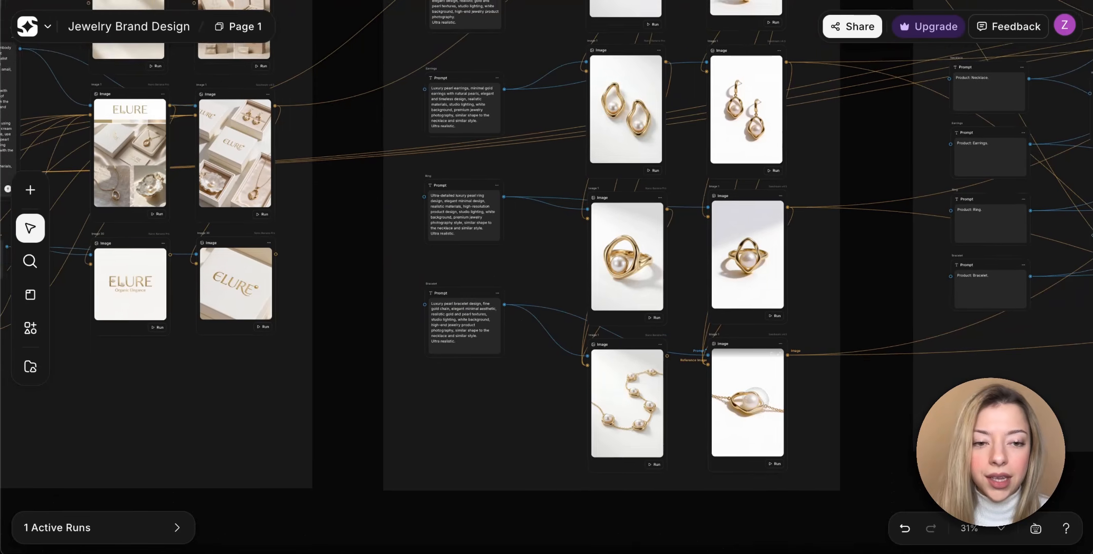
scroll(755, 400, up, 3)
scroll(755, 401, right, 2)
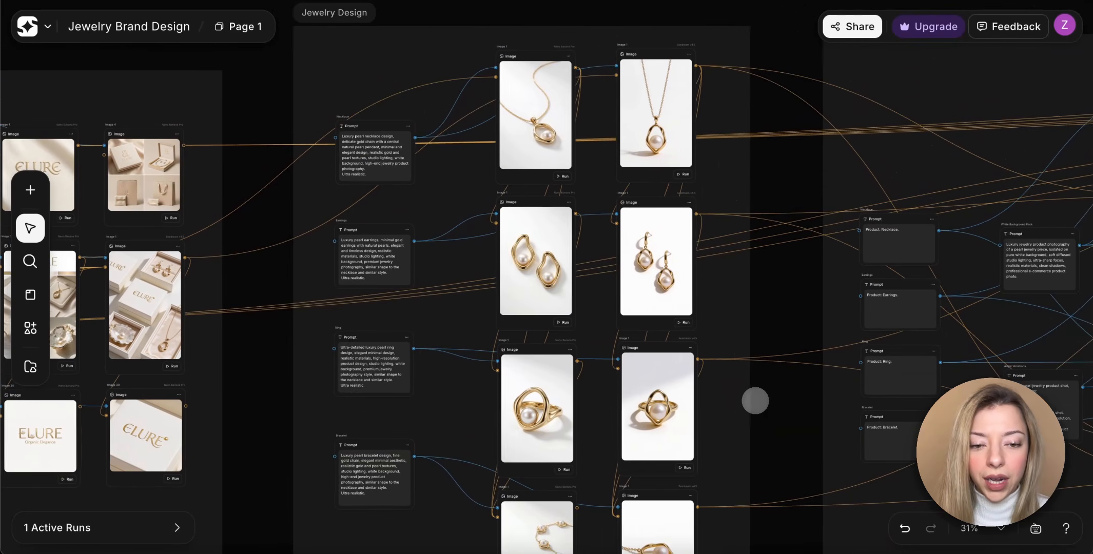
scroll(755, 401, up, 2)
scroll(755, 401, right, 2)
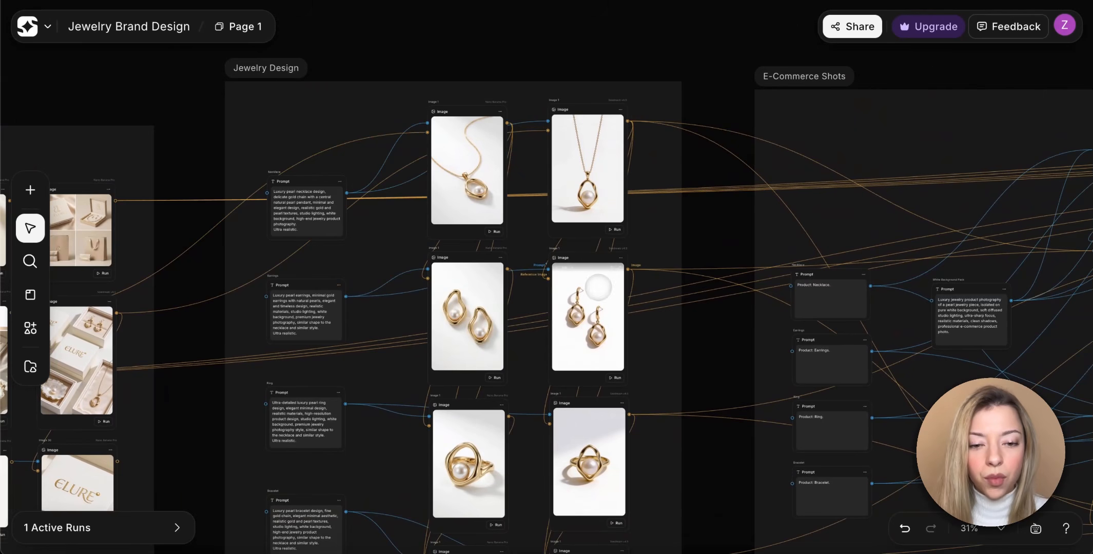
scroll(603, 495, right, 4)
scroll(603, 496, down, 1)
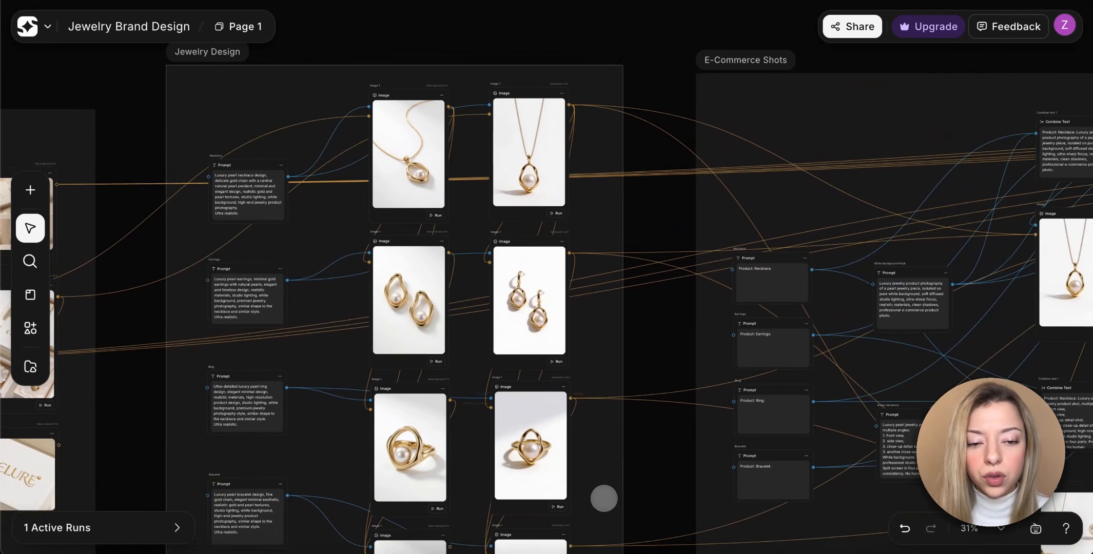
scroll(603, 498, right, 5)
scroll(604, 497, down, 1)
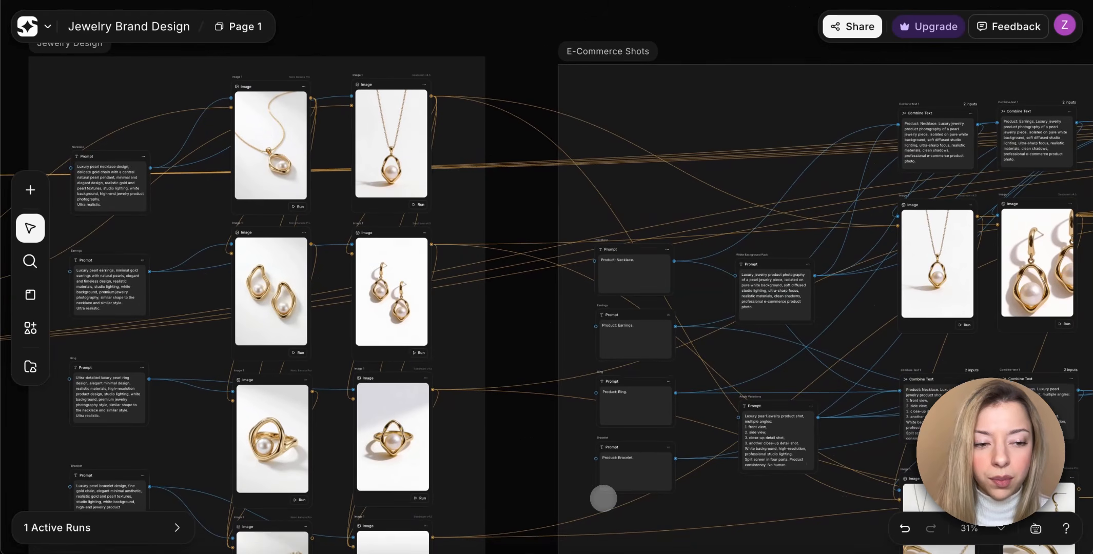
scroll(603, 498, right, 6)
scroll(607, 459, up, 1)
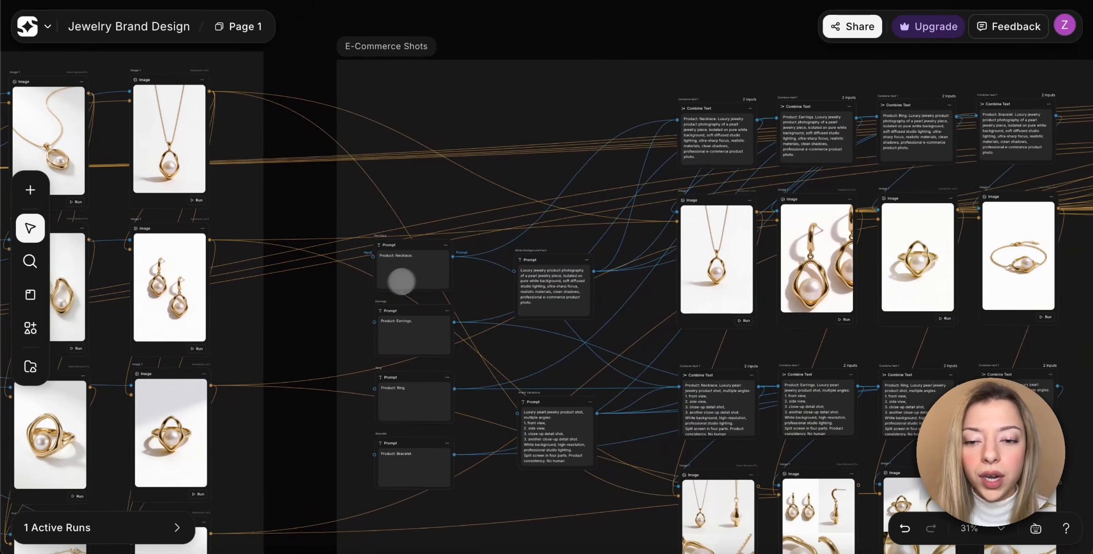
Read the Necklace, Earrings, Ring and Bracelet product prompts and examine the Seedream v4.5 white-background image of each product.
scroll(426, 274, up, 2)
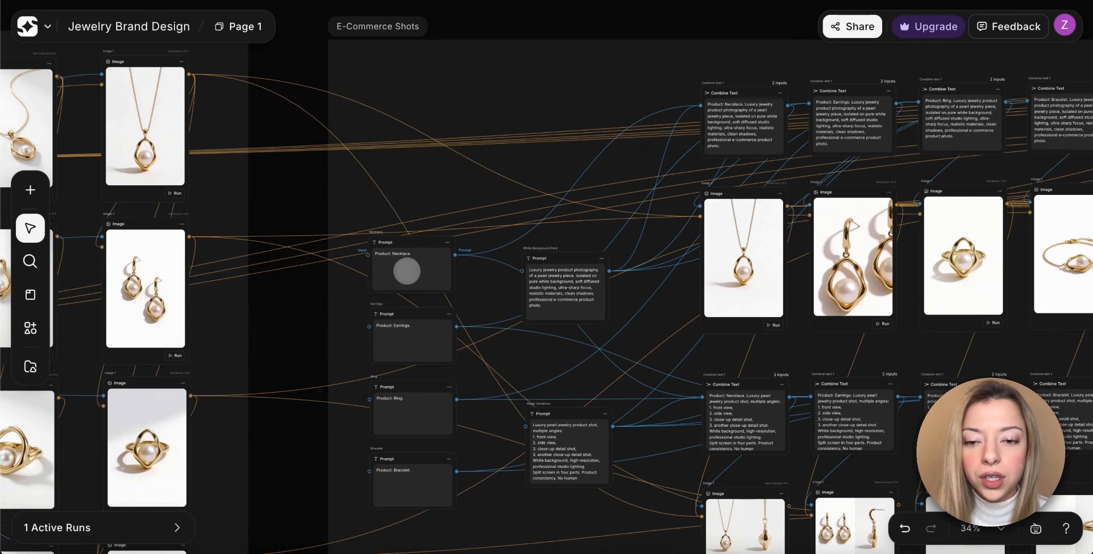
scroll(406, 271, up, 5)
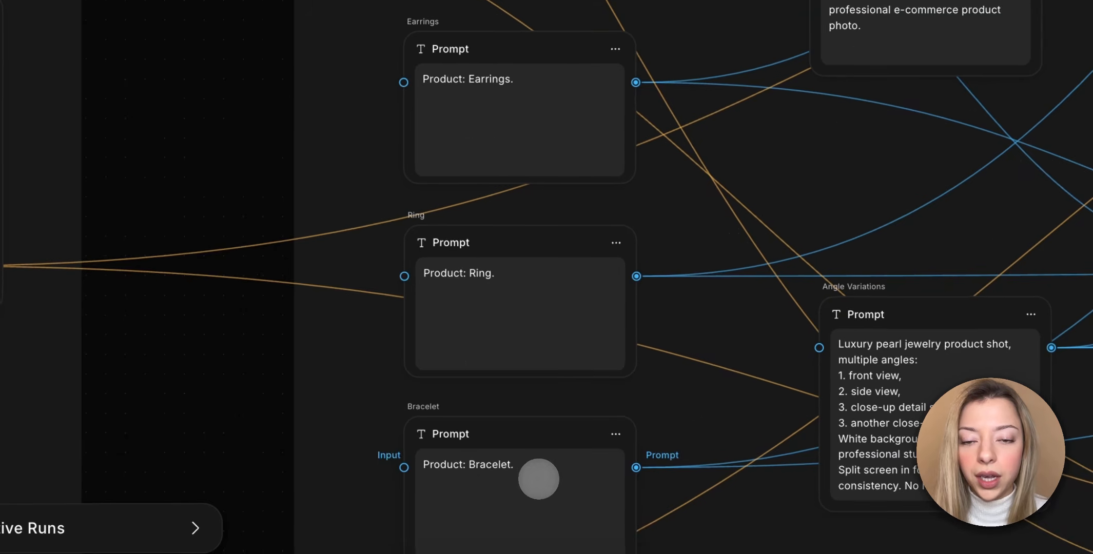
scroll(538, 479, up, 3)
scroll(539, 479, right, 3)
scroll(444, 248, up, 2)
scroll(444, 249, right, 2)
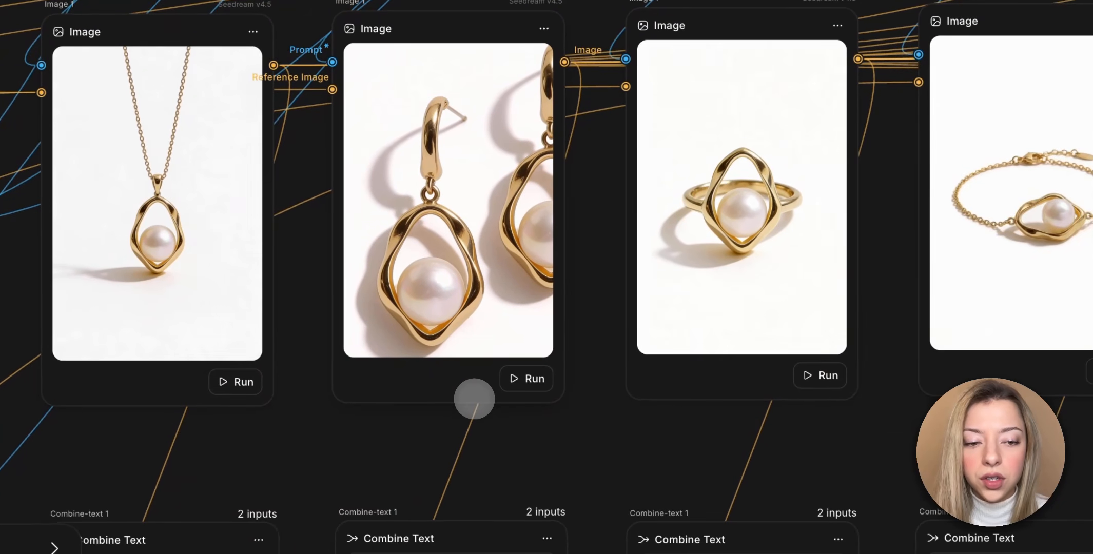
scroll(474, 399, down, 1)
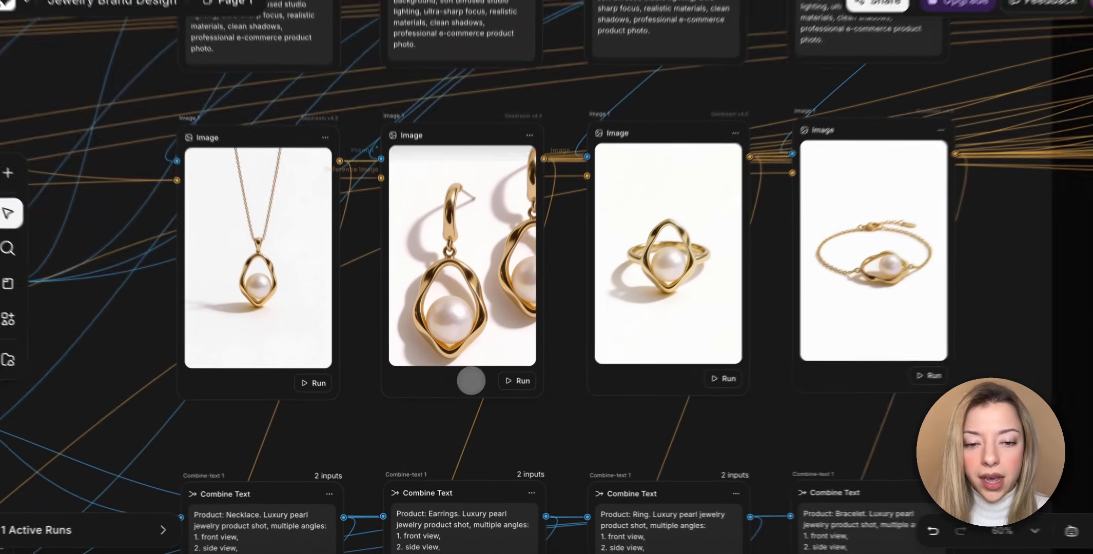
scroll(485, 438, down, 6)
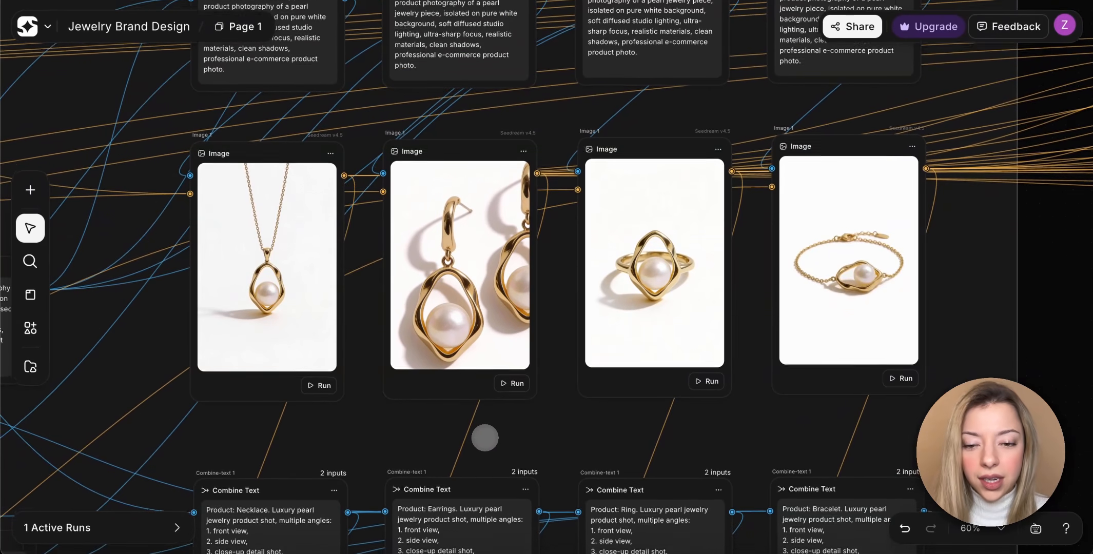
Read the Angle Variations prompt and trace how it joins the product prompts in the Combine Text nodes.
scroll(485, 438, down, 6)
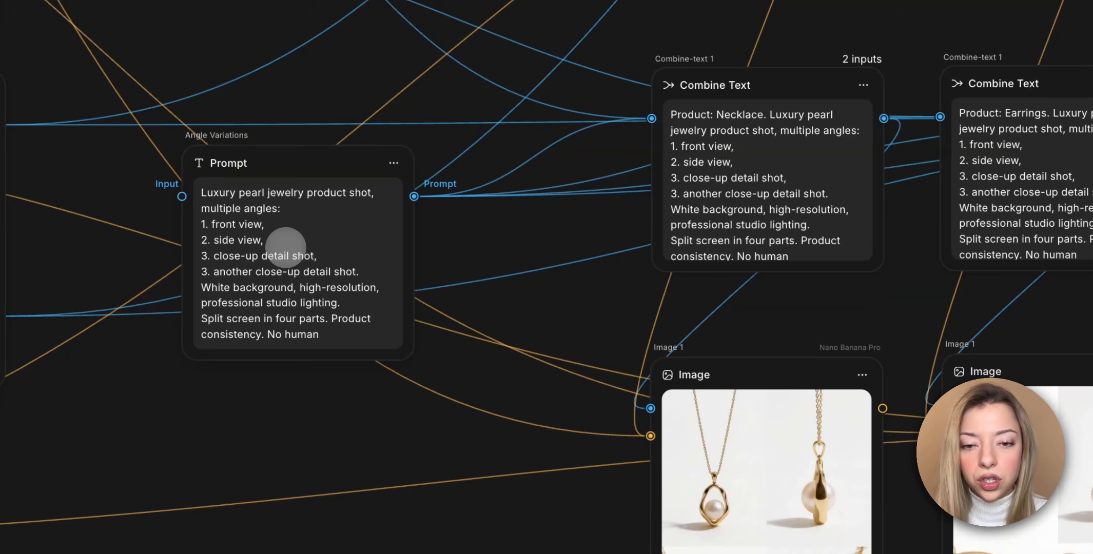
scroll(457, 131, left, 5)
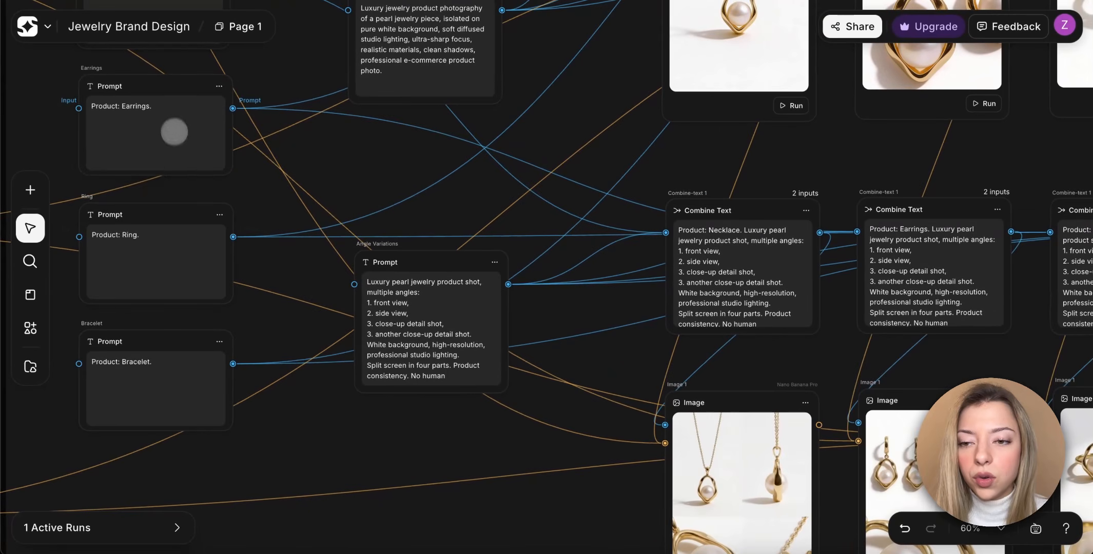
scroll(176, 153, up, 1)
scroll(180, 220, up, 2)
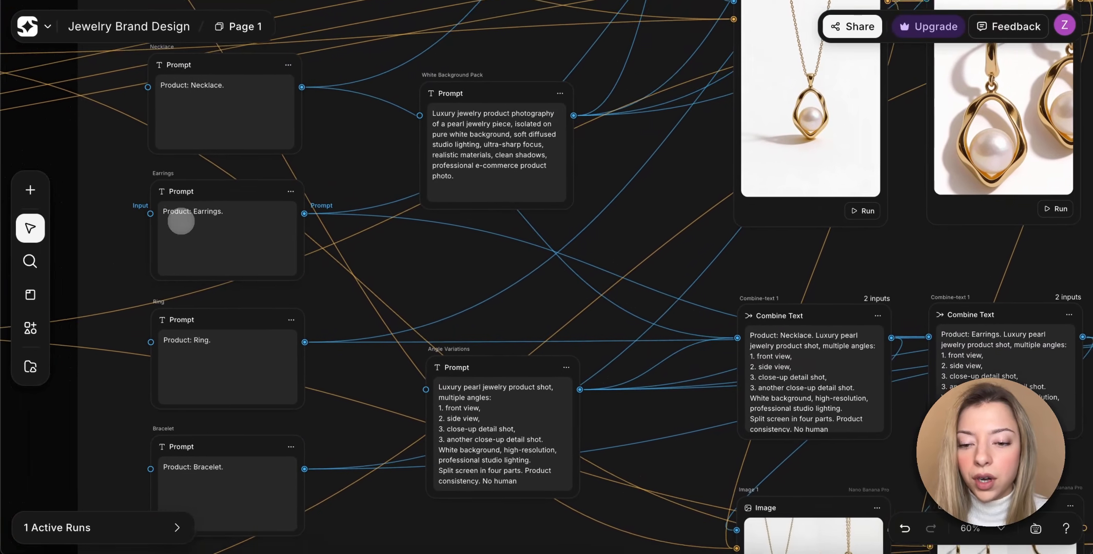
scroll(180, 219, right, 1)
scroll(549, 305, right, 5)
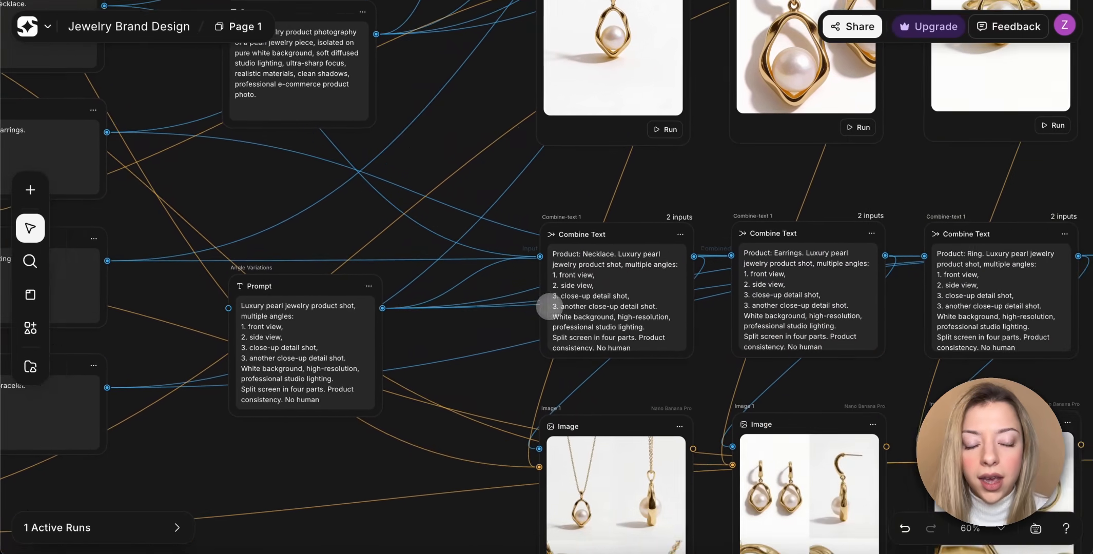
Examine the four-part Nano Banana Pro angle images of the necklace, earrings, ring and bracelet with their combined prompts.
scroll(549, 307, right, 3)
scroll(550, 307, down, 3)
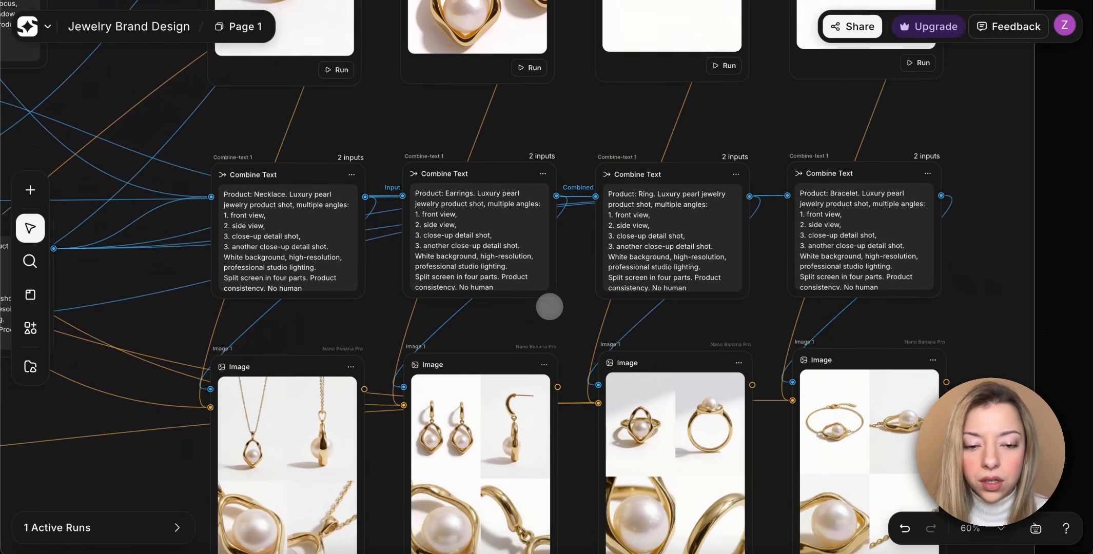
scroll(550, 307, down, 1)
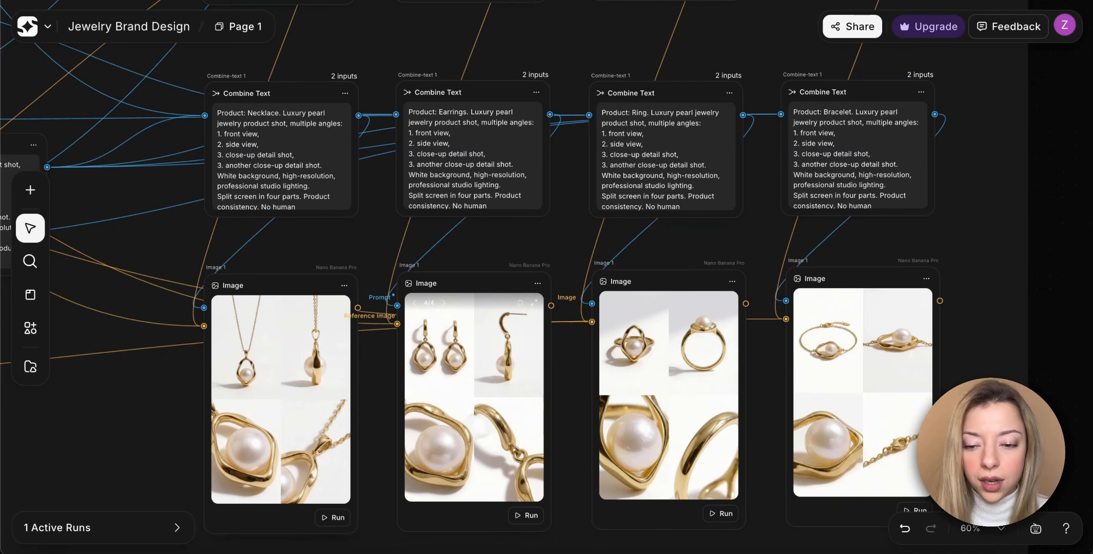
scroll(257, 448, up, 5)
scroll(259, 449, down, 3)
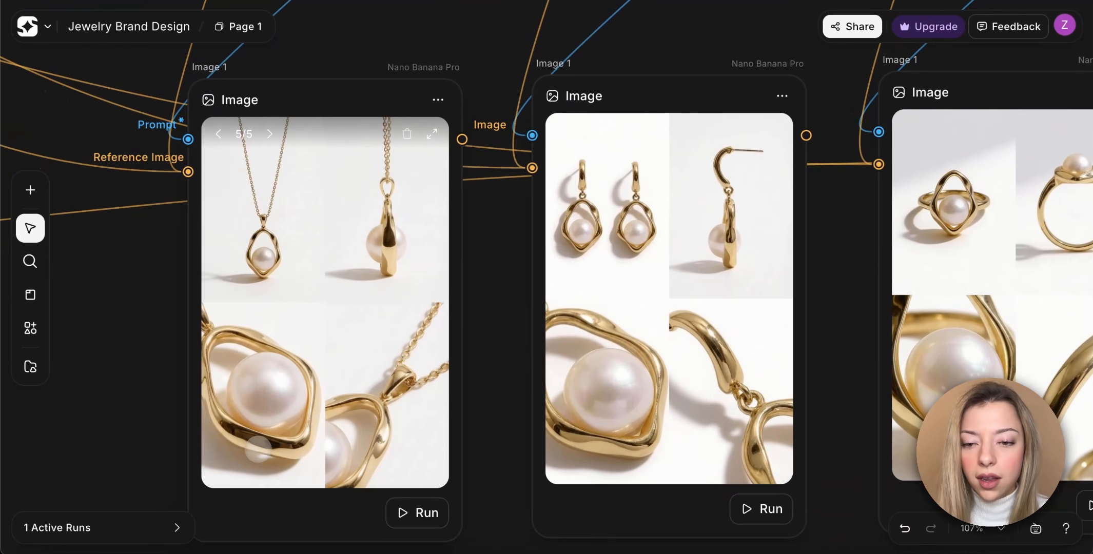
scroll(257, 448, right, 10)
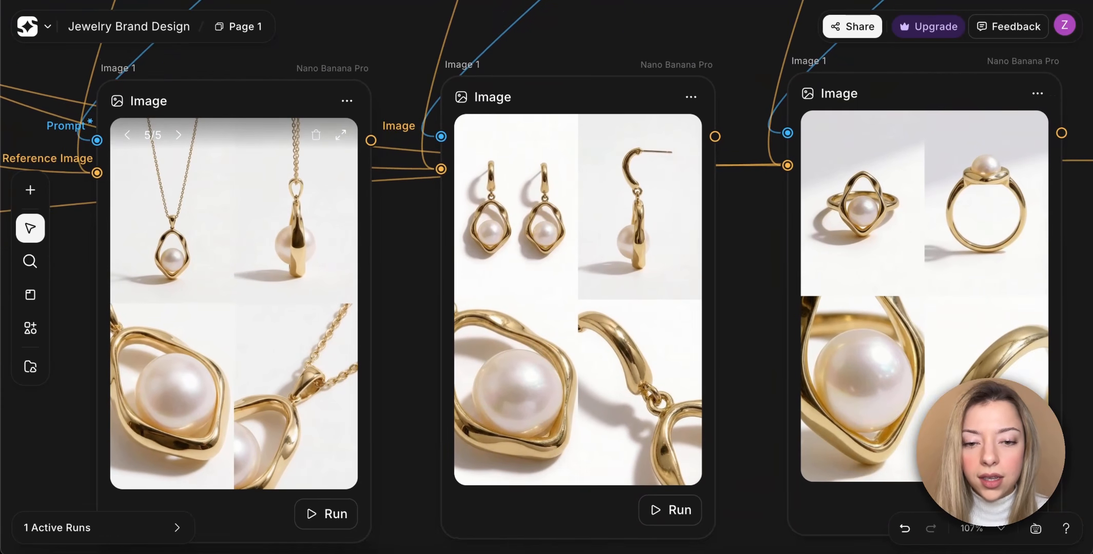
scroll(258, 449, right, 8)
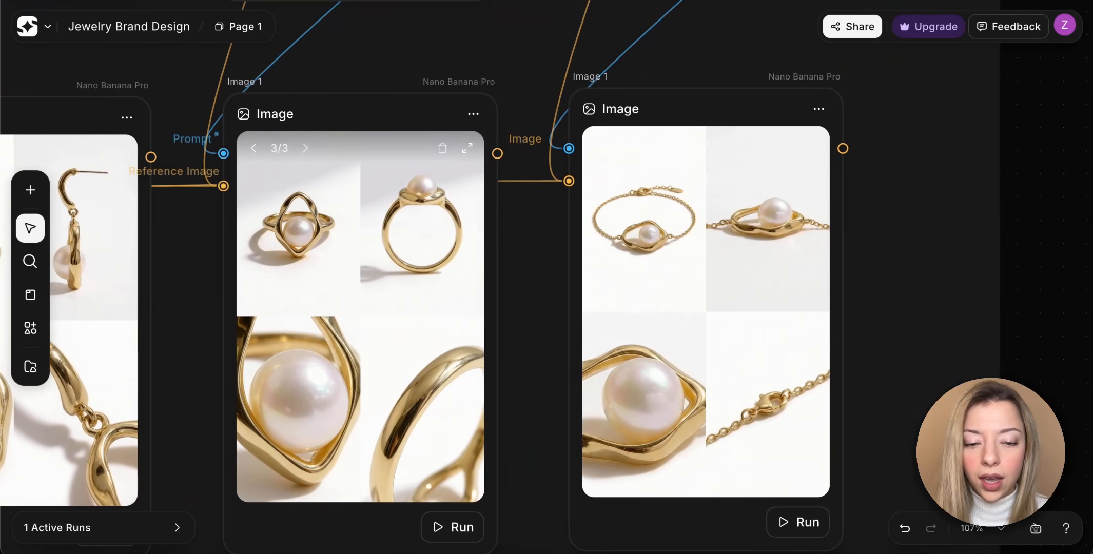
Go to the Lifestyle Brand Shots section and read the Lifestyle Flat Lay prompt.
scroll(258, 450, down, 3)
scroll(259, 450, down, 5)
scroll(258, 450, up, 8)
scroll(258, 449, right, 5)
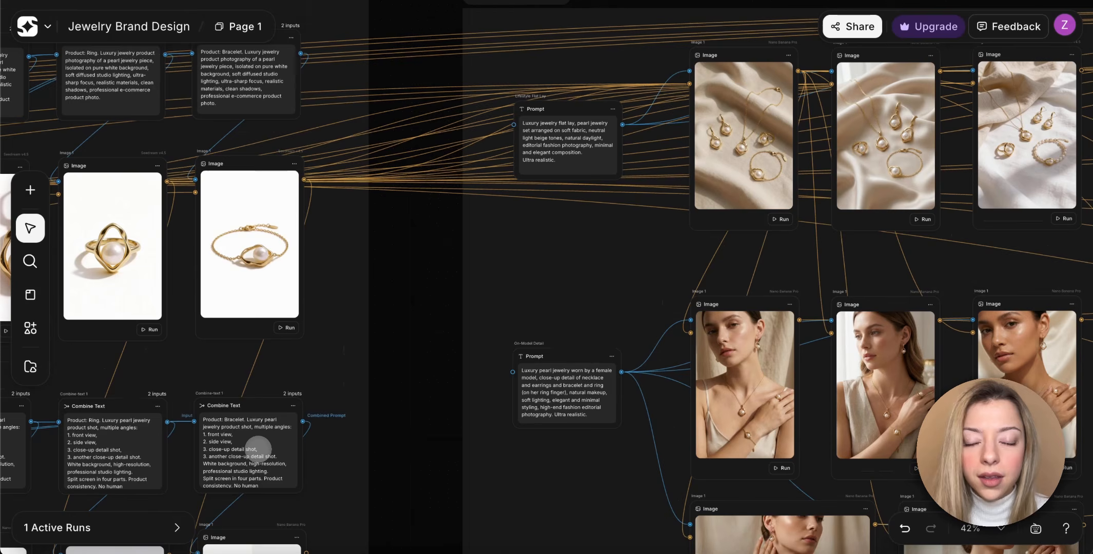
scroll(258, 449, right, 3)
scroll(258, 450, down, 2)
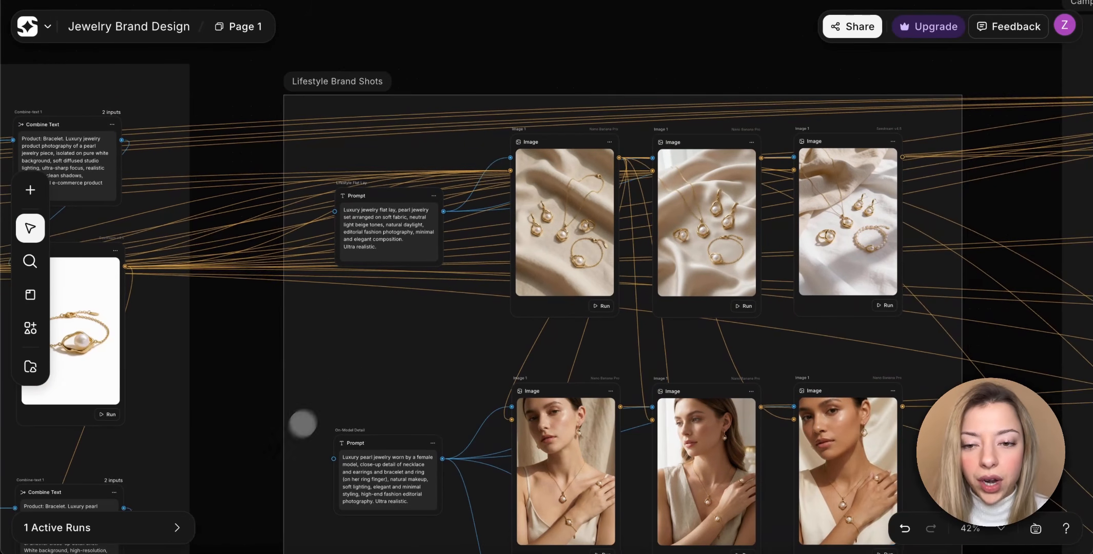
scroll(390, 237, up, 4)
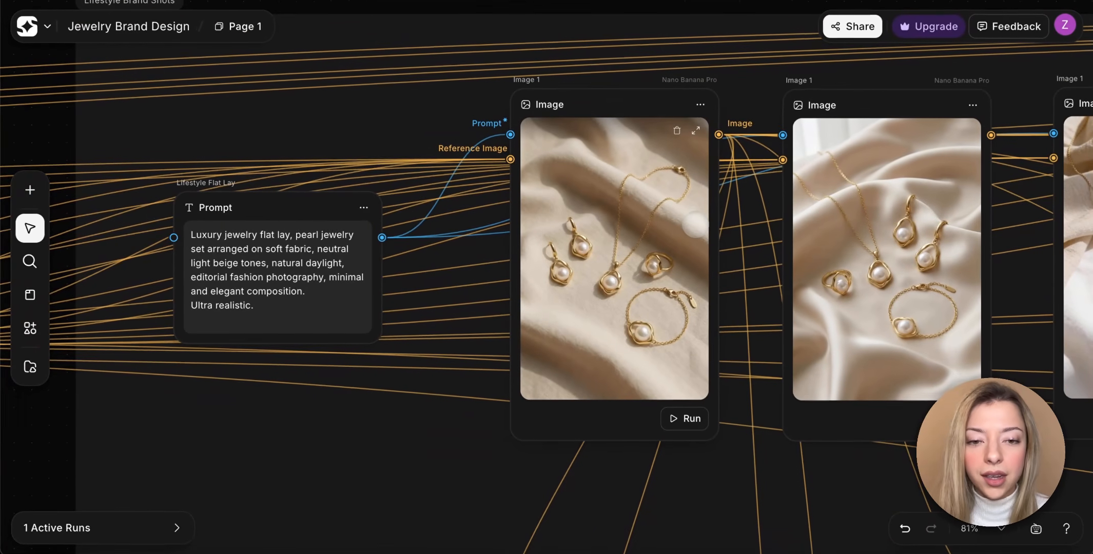
Trace the white-background product images feeding the flat lay nodes and compare the Nano Banana Pro and Seedream v4.5 flat lays.
scroll(696, 225, right, 1)
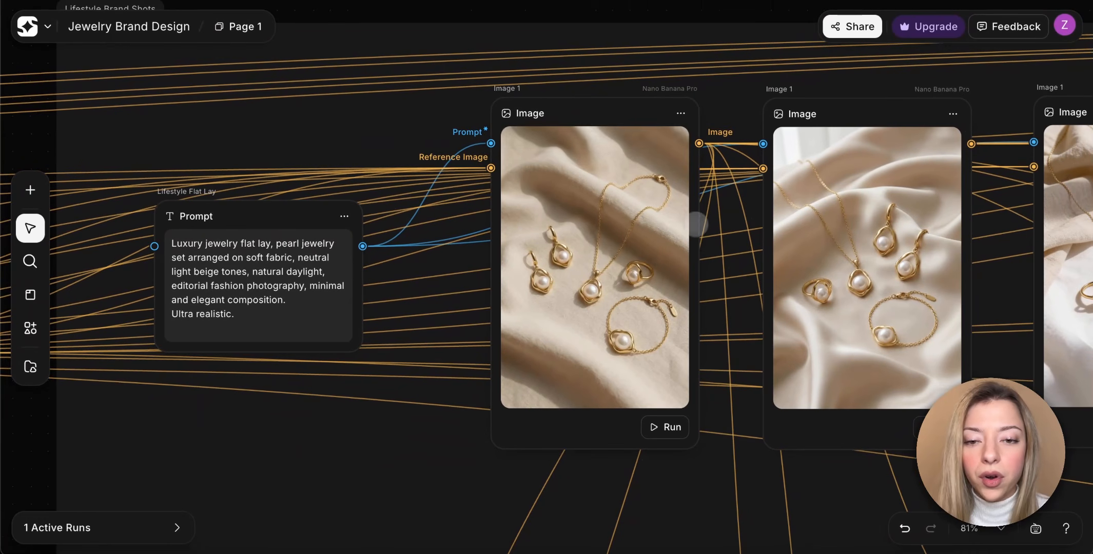
scroll(456, 261, left, 15)
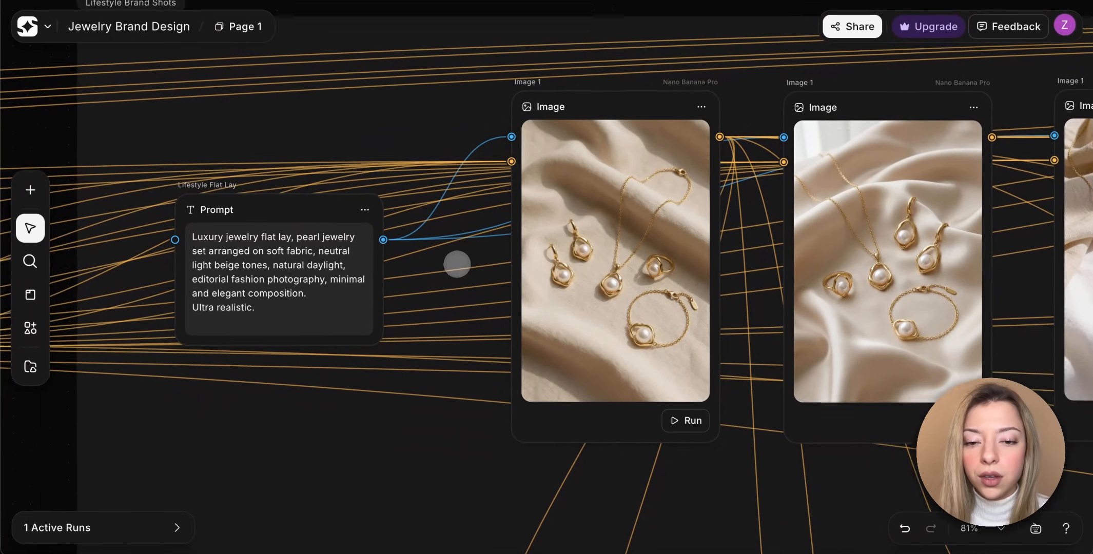
scroll(456, 265, left, 15)
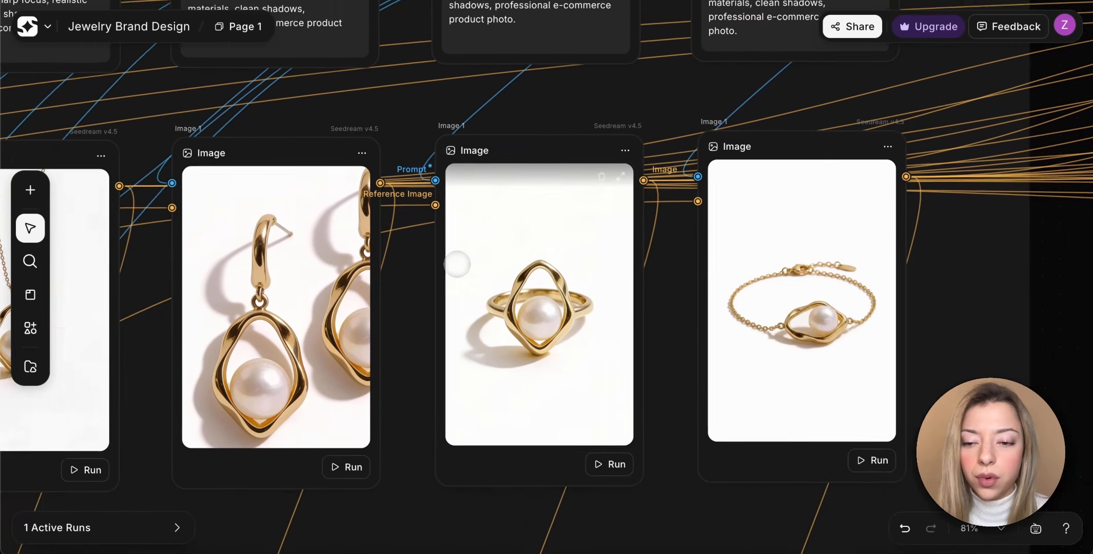
scroll(457, 264, right, 15)
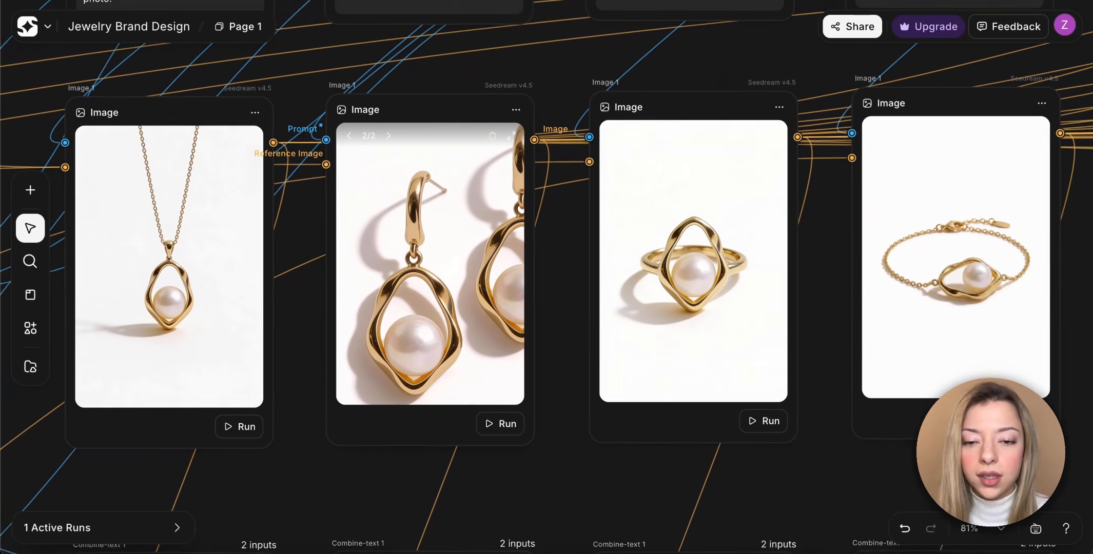
scroll(457, 264, right, 15)
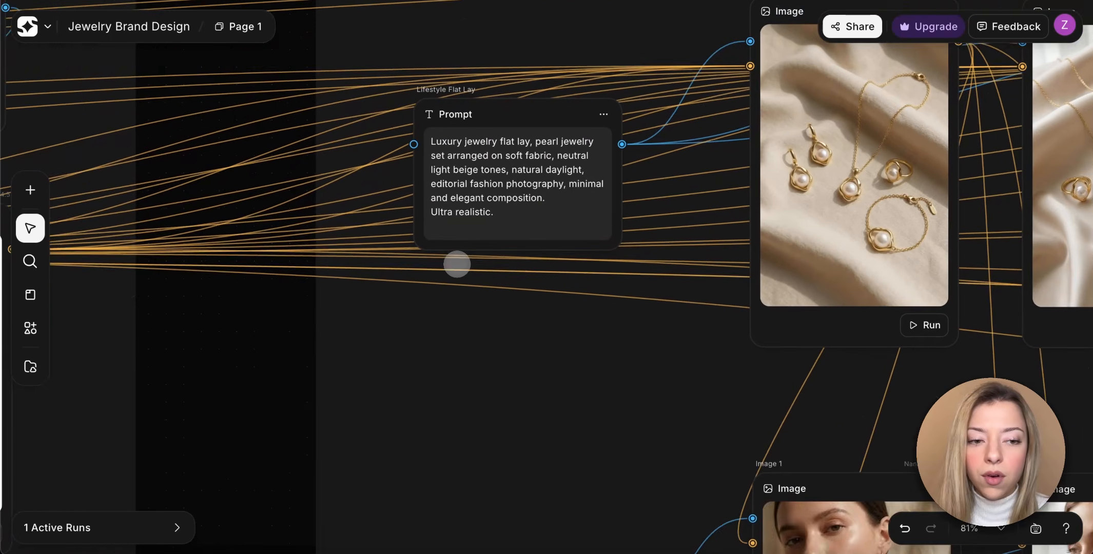
scroll(456, 264, right, 5)
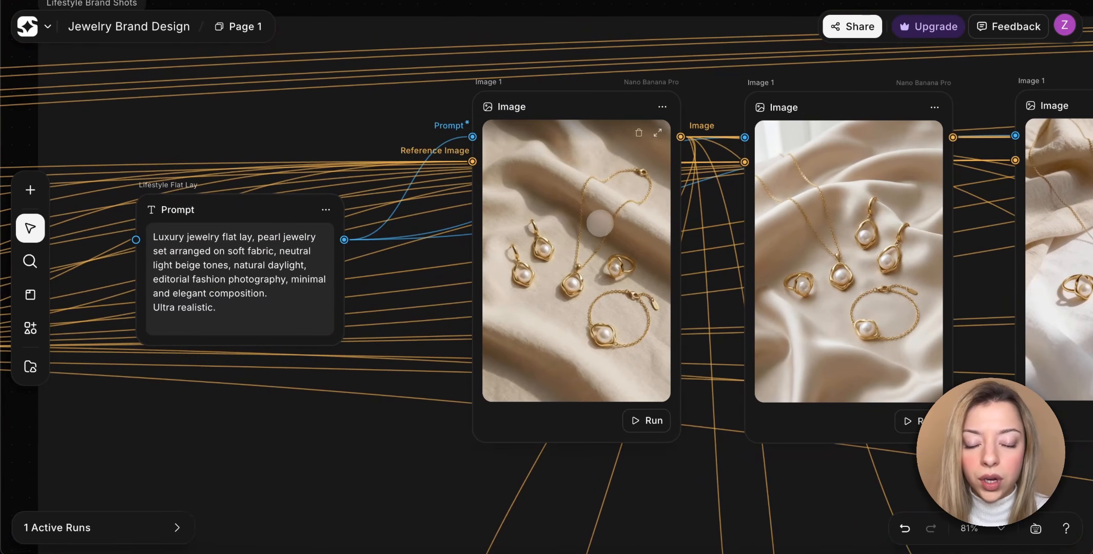
scroll(602, 223, right, 8)
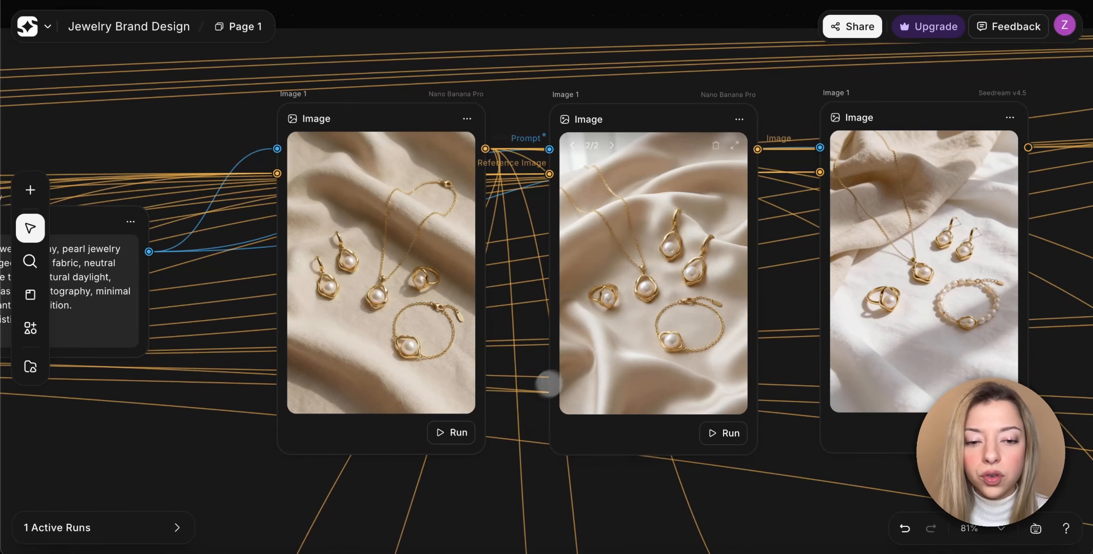
scroll(549, 383, right, 5)
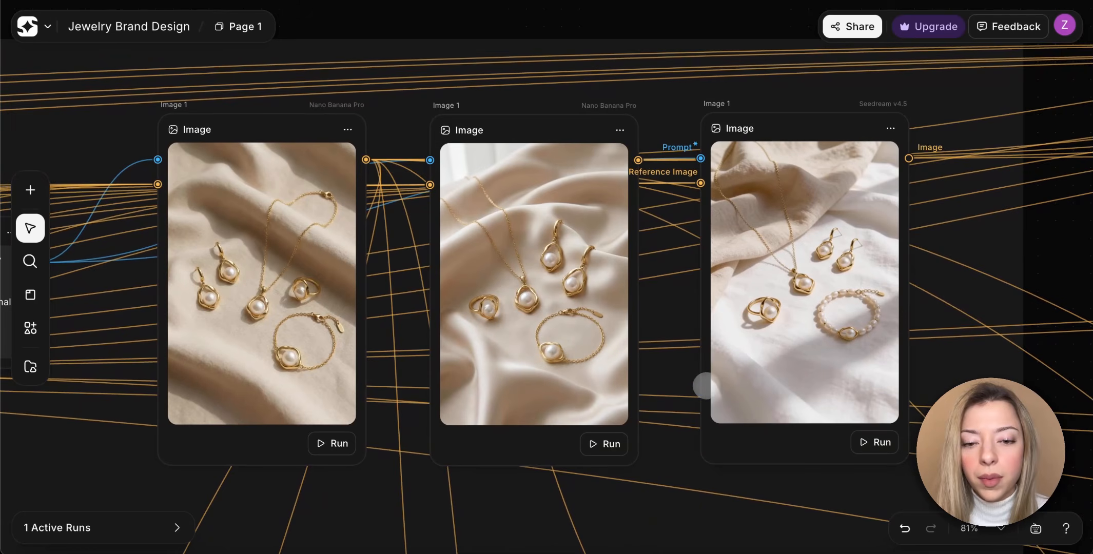
Read the On-Model Detail prompt below the flat lays and view the first model image it feeds.
scroll(706, 385, down, 3)
scroll(707, 385, left, 3)
scroll(611, 384, down, 10)
scroll(611, 383, left, 7)
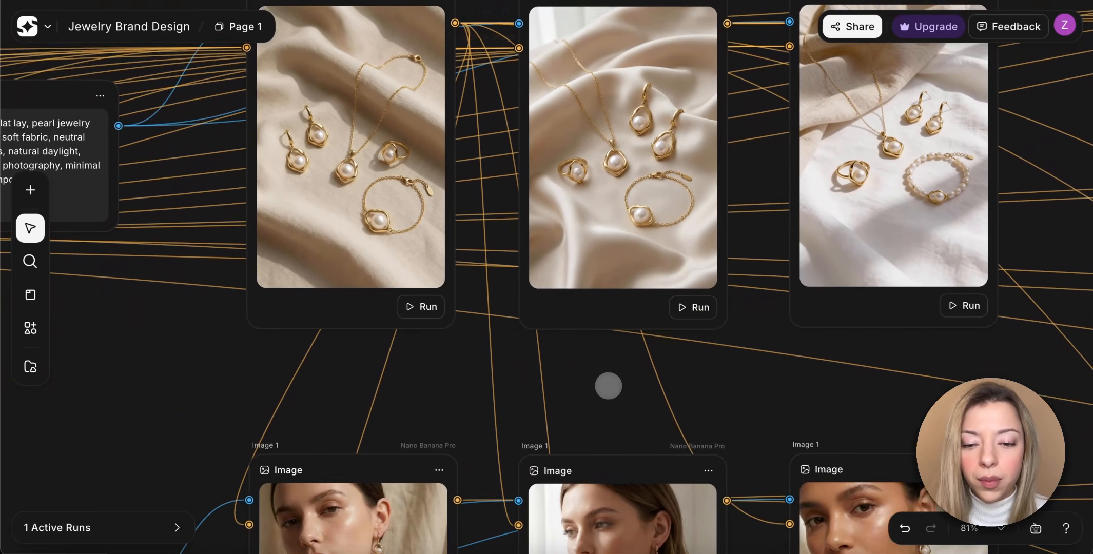
scroll(608, 386, down, 4)
scroll(608, 386, left, 5)
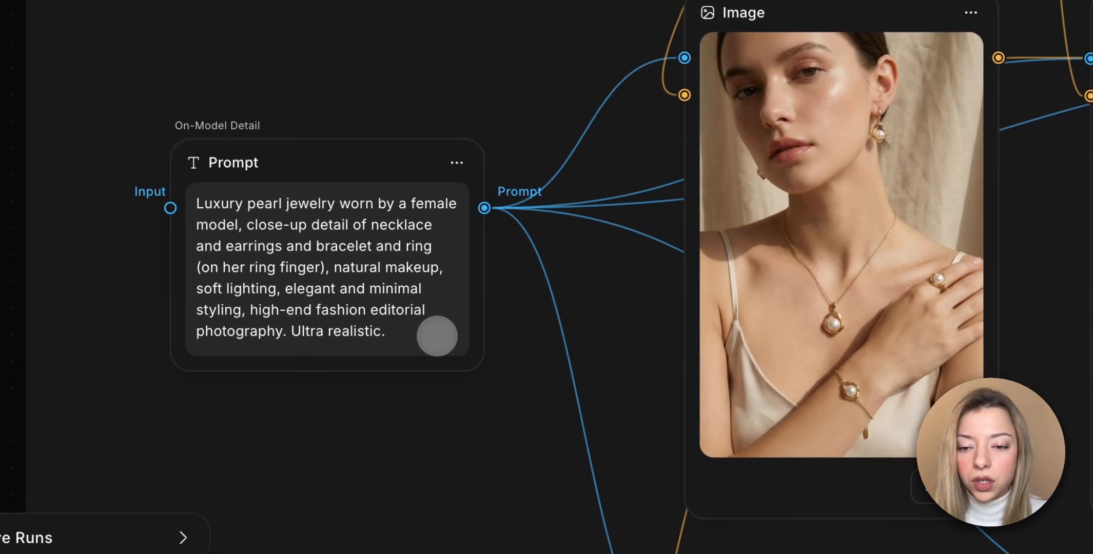
scroll(546, 277, right, 1)
scroll(547, 278, up, 1)
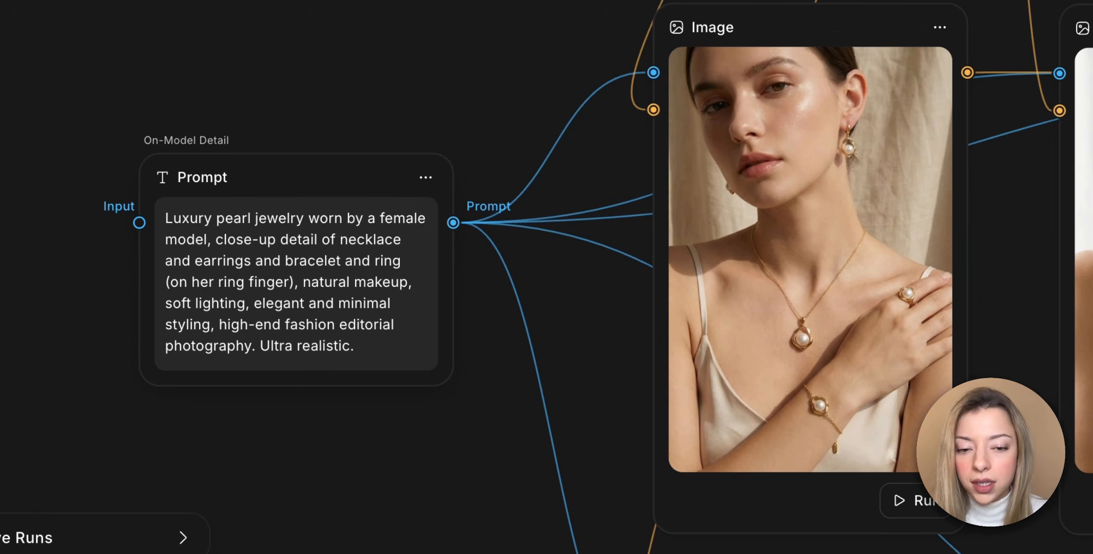
Trace the reference connections from the flat lay images down to the on-model images fed by the On-Model Detail prompt.
scroll(546, 277, left, 1)
scroll(437, 336, right, 5)
scroll(436, 335, up, 1)
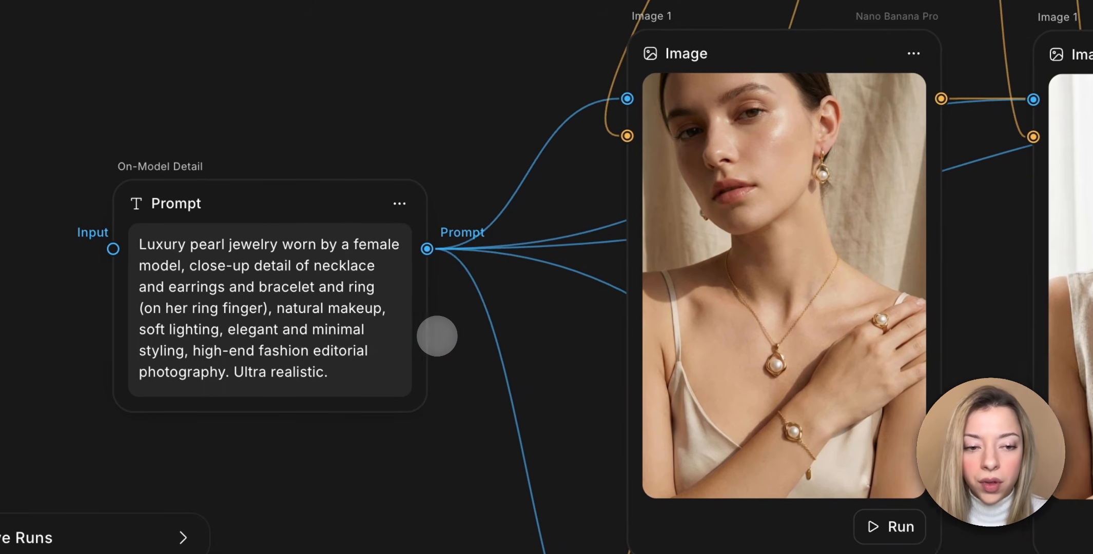
scroll(436, 335, up, 5)
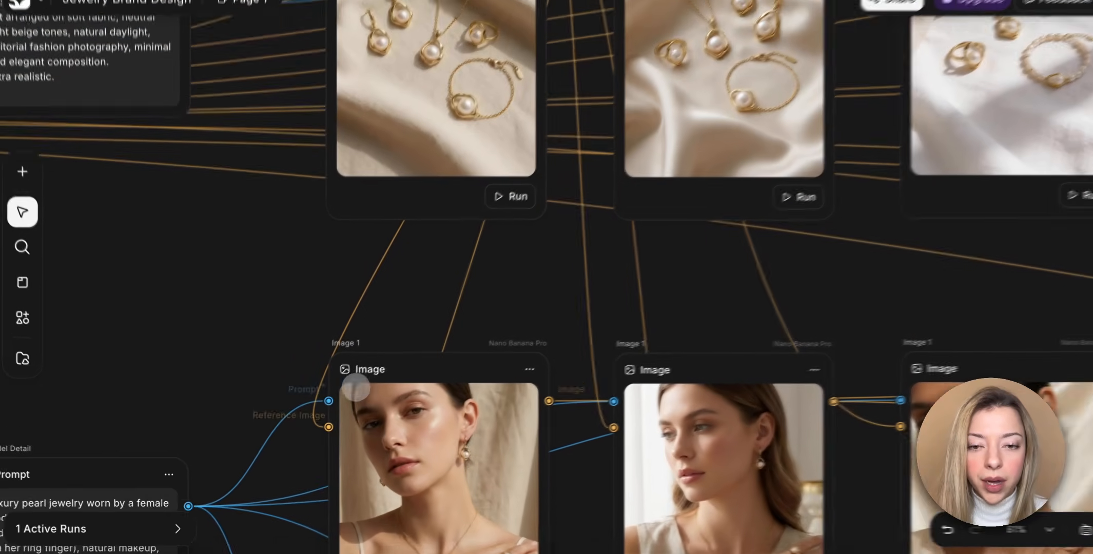
scroll(349, 390, up, 5)
scroll(349, 390, right, 3)
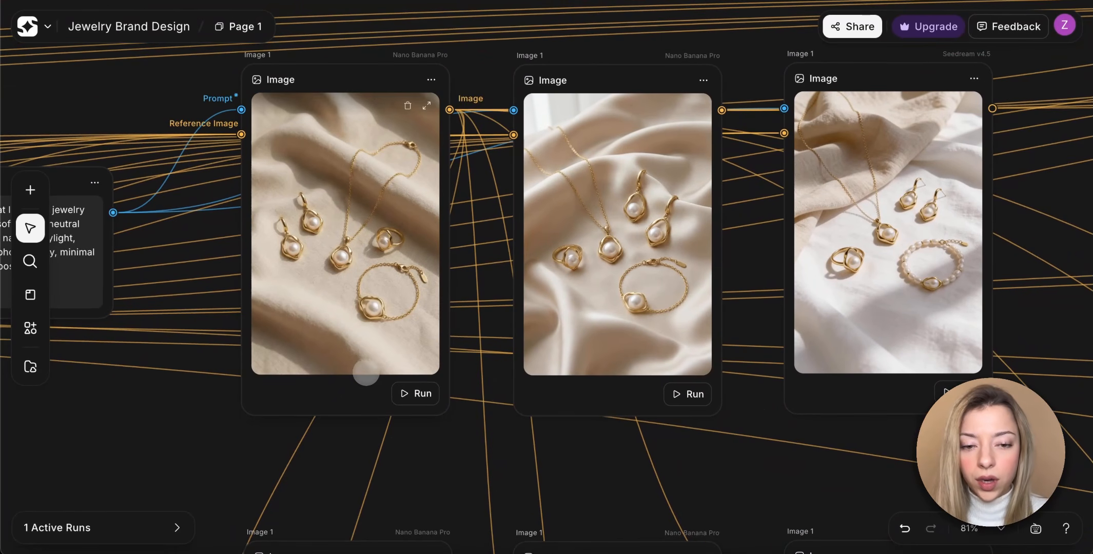
scroll(356, 419, down, 10)
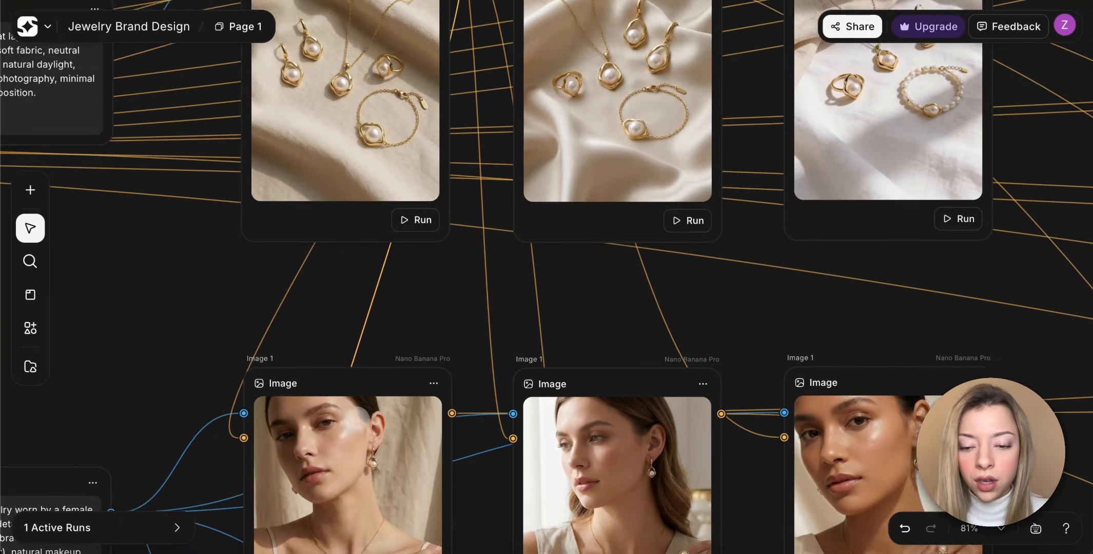
scroll(356, 418, down, 2)
scroll(356, 418, left, 1)
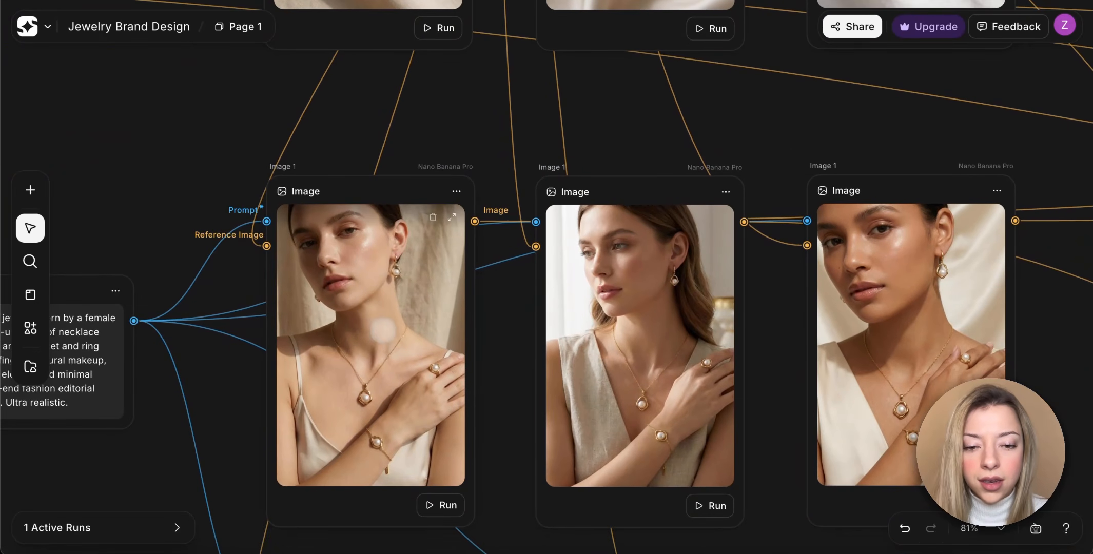
Compare the three vertical Nano Banana Pro on-model images, checking the necklace, earrings, ring and bracelet on each model.
scroll(382, 329, down, 2)
scroll(382, 328, right, 2)
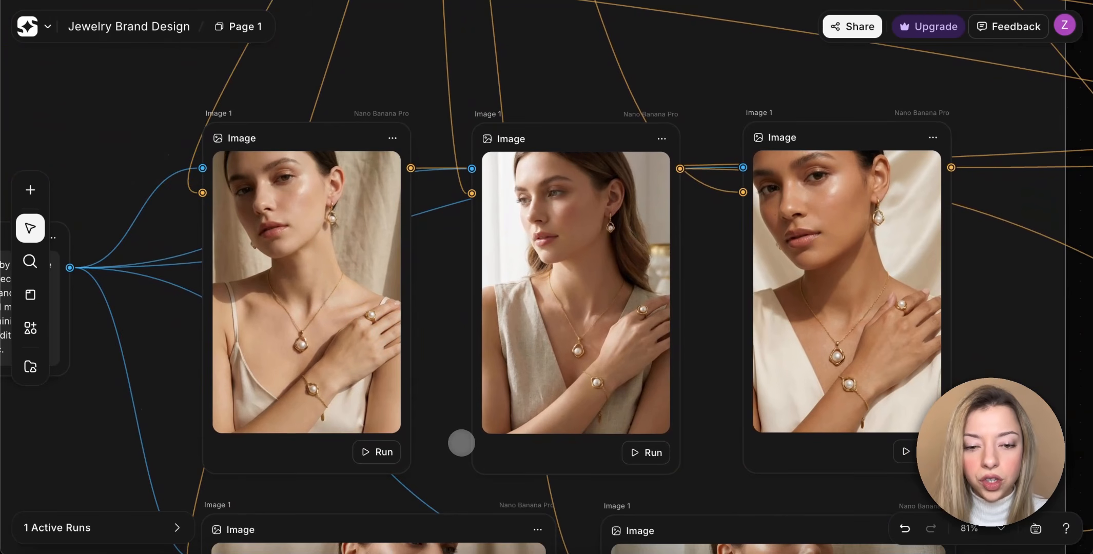
scroll(462, 443, down, 1)
scroll(462, 442, right, 1)
scroll(461, 443, up, 4)
scroll(546, 277, right, 5)
scroll(547, 277, down, 1)
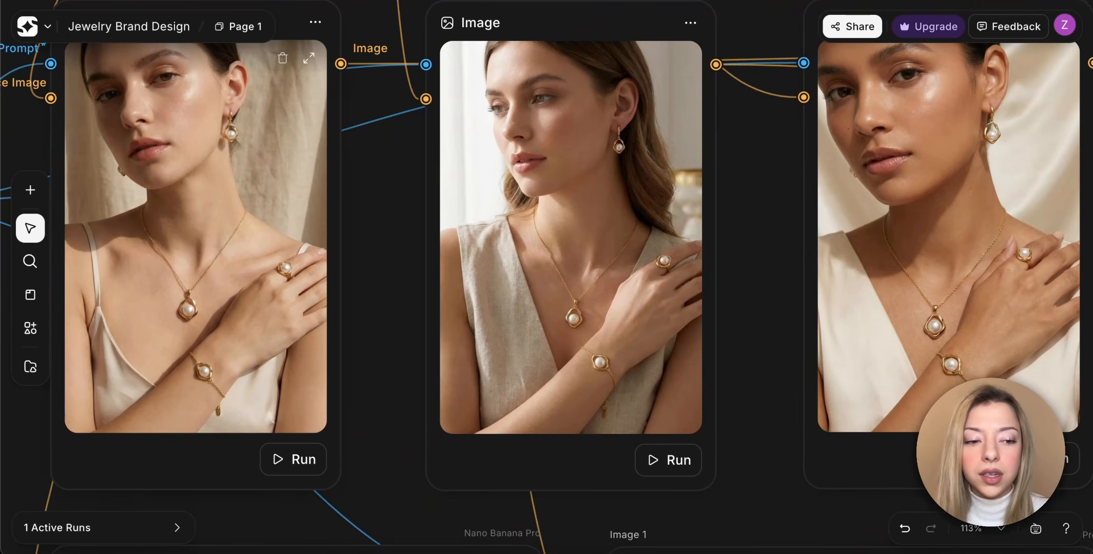
Examine the two horizontal on-model close-ups and the vertical model images connected to them as references.
scroll(302, 343, left, 12)
scroll(301, 343, down, 6)
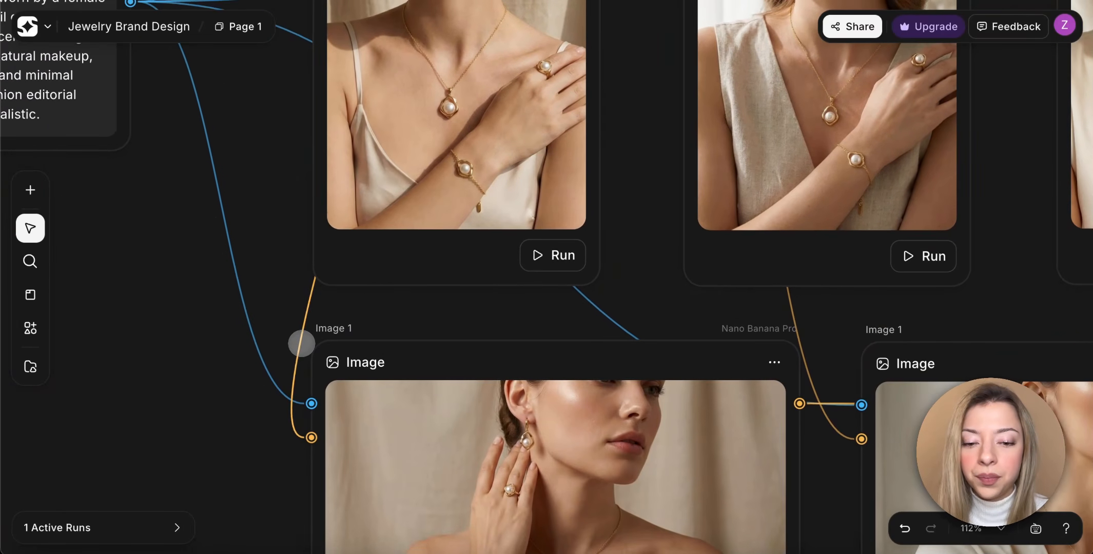
scroll(302, 343, down, 7)
scroll(301, 343, right, 3)
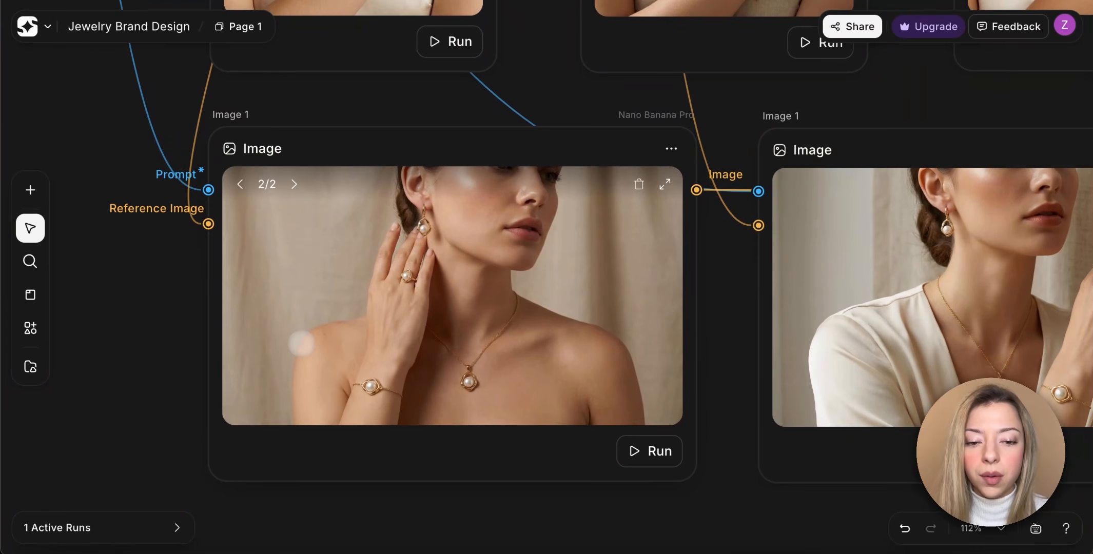
scroll(302, 343, right, 8)
scroll(302, 344, up, 1)
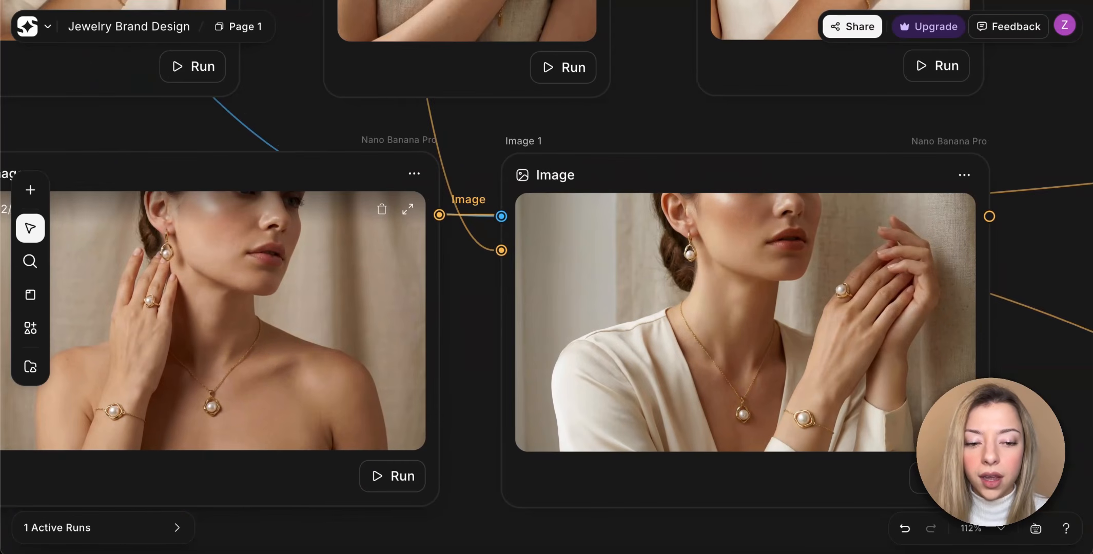
scroll(301, 344, down, 10)
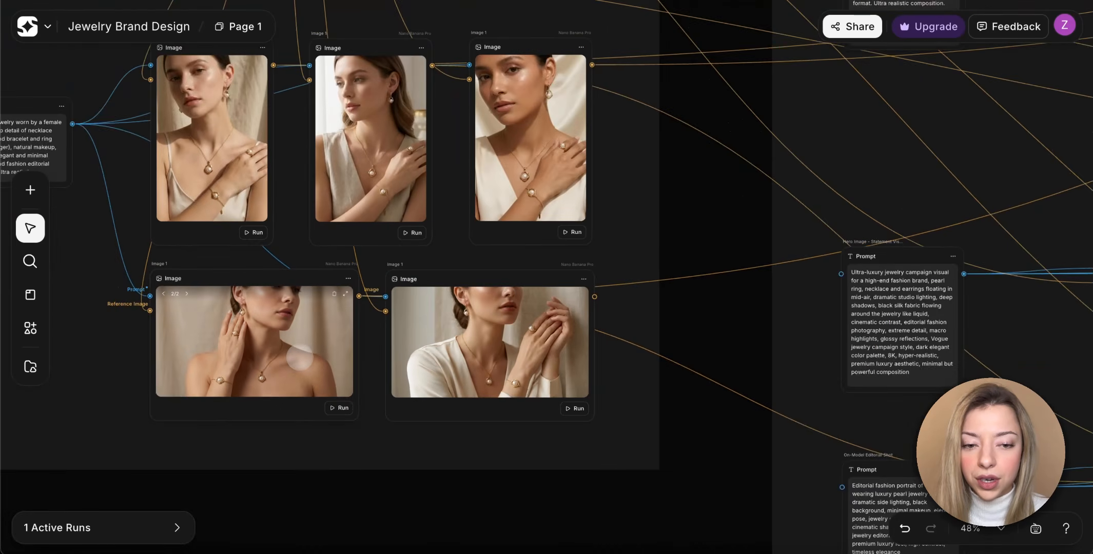
Go to the Campaign Visuals section and read the high-end jewelry campaign prompt feeding the first ELURE image.
scroll(299, 356, up, 13)
scroll(300, 356, right, 12)
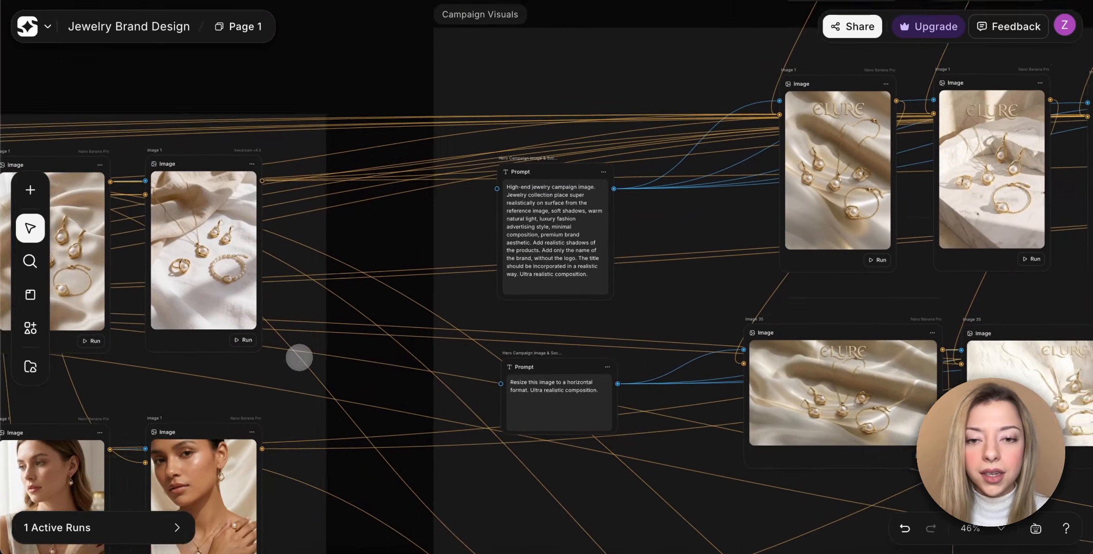
scroll(446, 300, right, 3)
scroll(446, 300, down, 1)
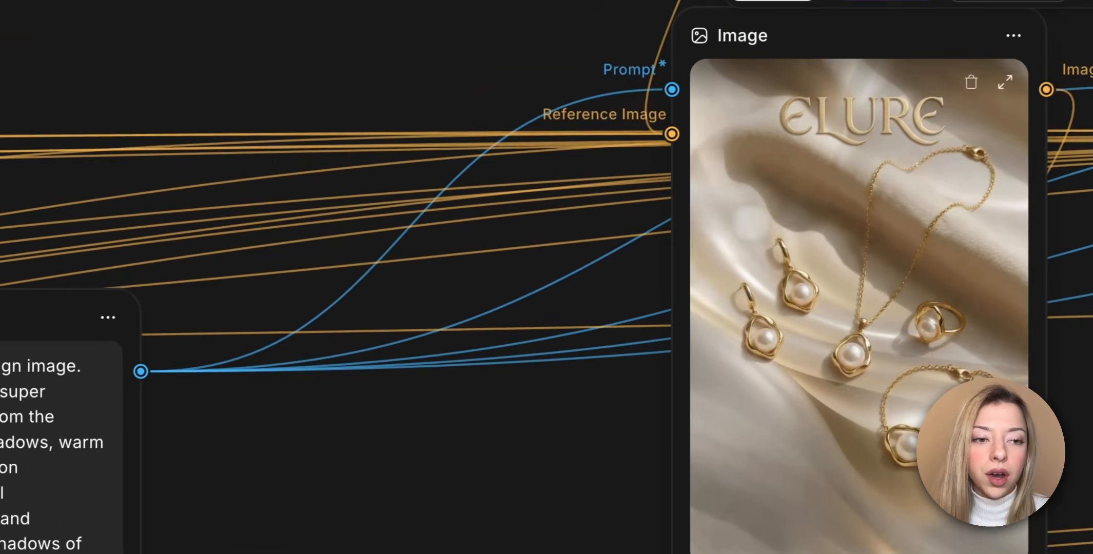
Compare the five imported silk, marble, water and stone podium backgrounds with the ELURE campaign images they feed.
scroll(773, 222, right, 2)
scroll(773, 223, down, 4)
scroll(774, 223, right, 4)
scroll(773, 223, up, 3)
scroll(773, 223, down, 2)
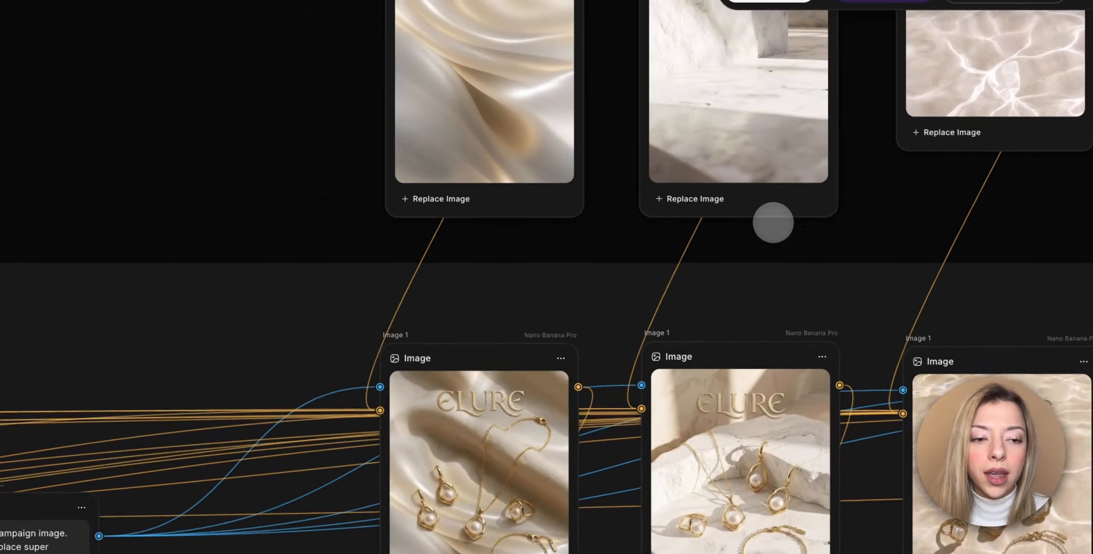
scroll(773, 222, right, 6)
scroll(773, 222, up, 2)
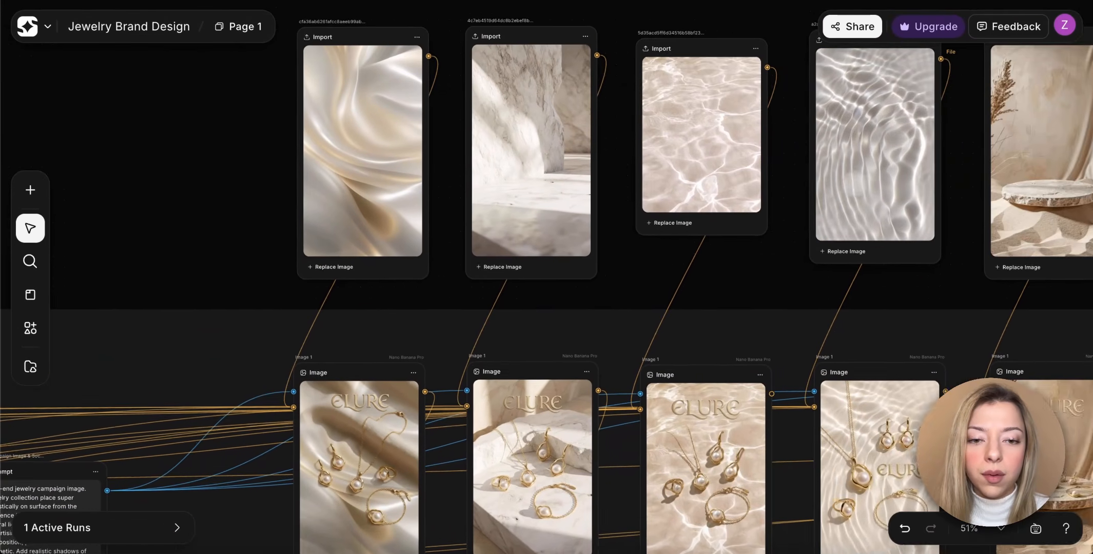
scroll(854, 184, right, 5)
scroll(853, 183, down, 2)
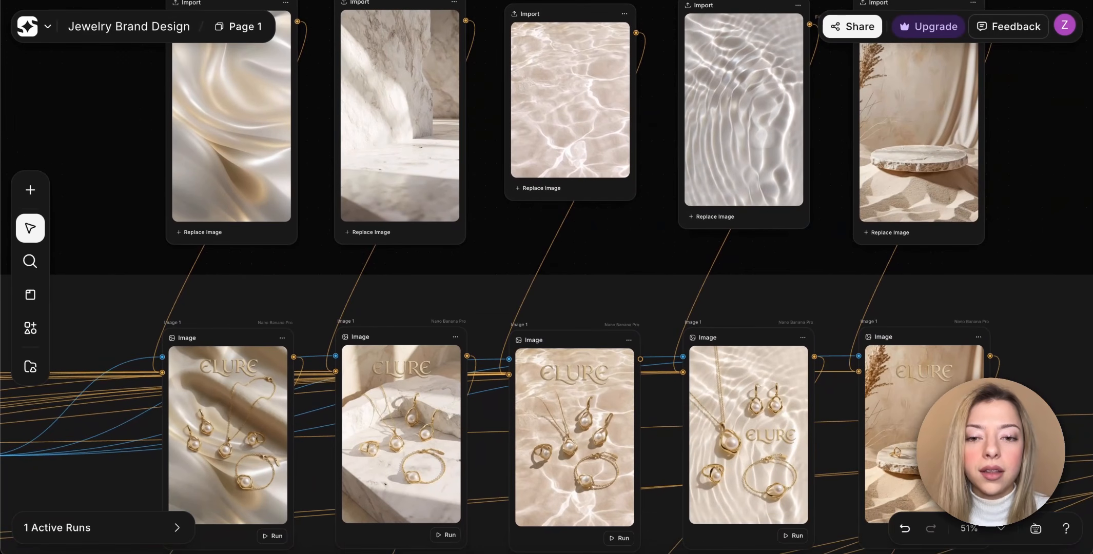
scroll(546, 277, up, 2)
scroll(546, 277, right, 1)
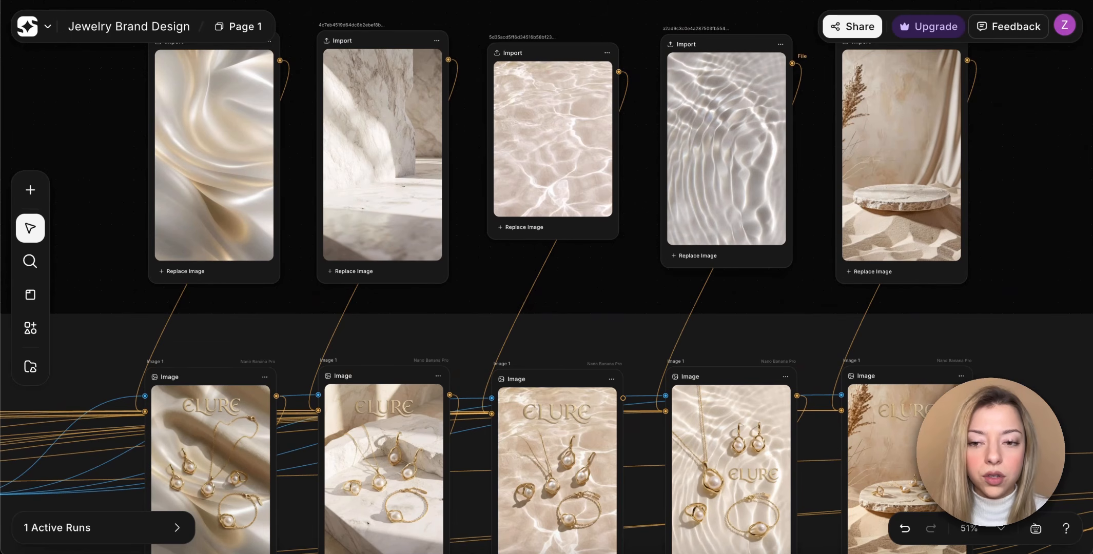
scroll(628, 284, down, 7)
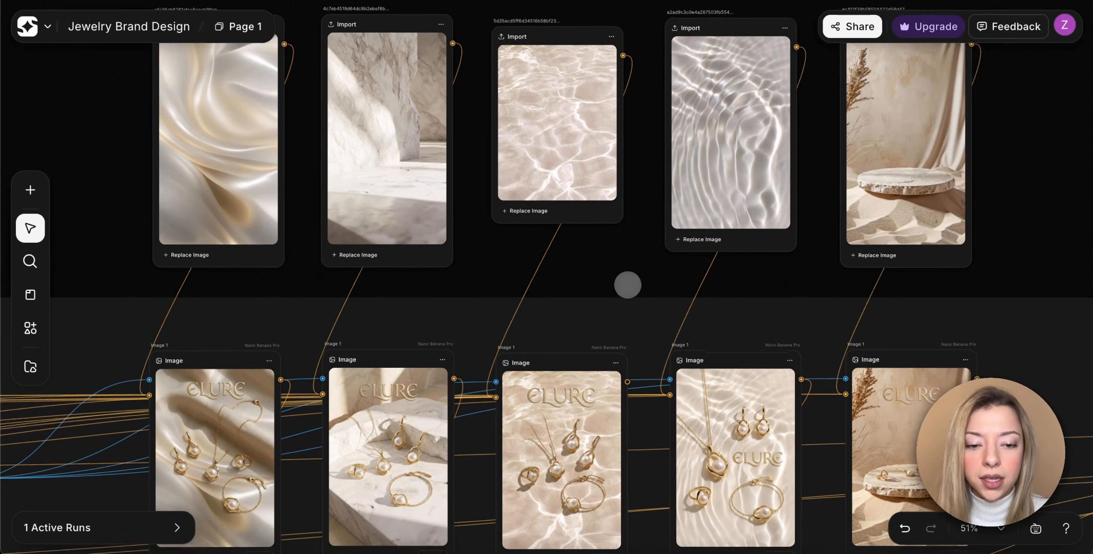
Trace the vertical ELURE campaign images' reference connections back to the lifestyle flat lay images.
scroll(628, 286, down, 1)
scroll(628, 286, left, 1)
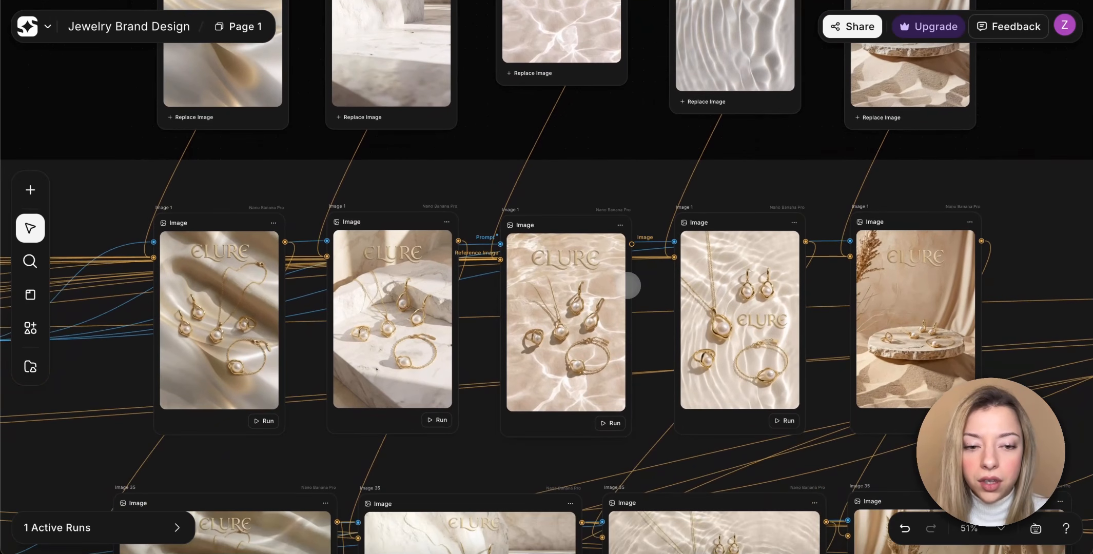
scroll(625, 149, down, 4)
scroll(625, 150, left, 4)
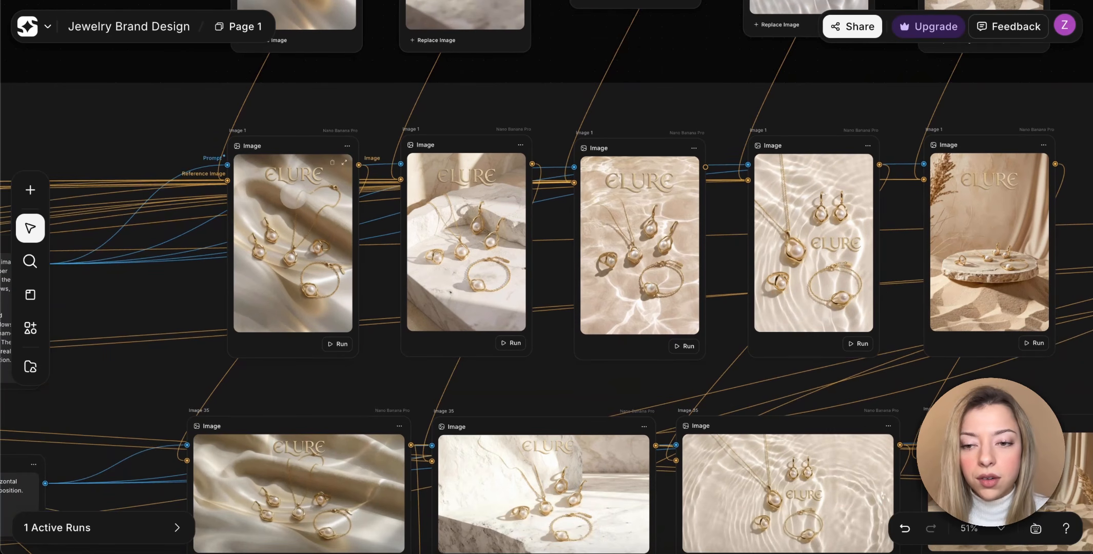
scroll(293, 195, left, 20)
scroll(293, 195, down, 2)
scroll(293, 195, left, 20)
scroll(293, 195, down, 4)
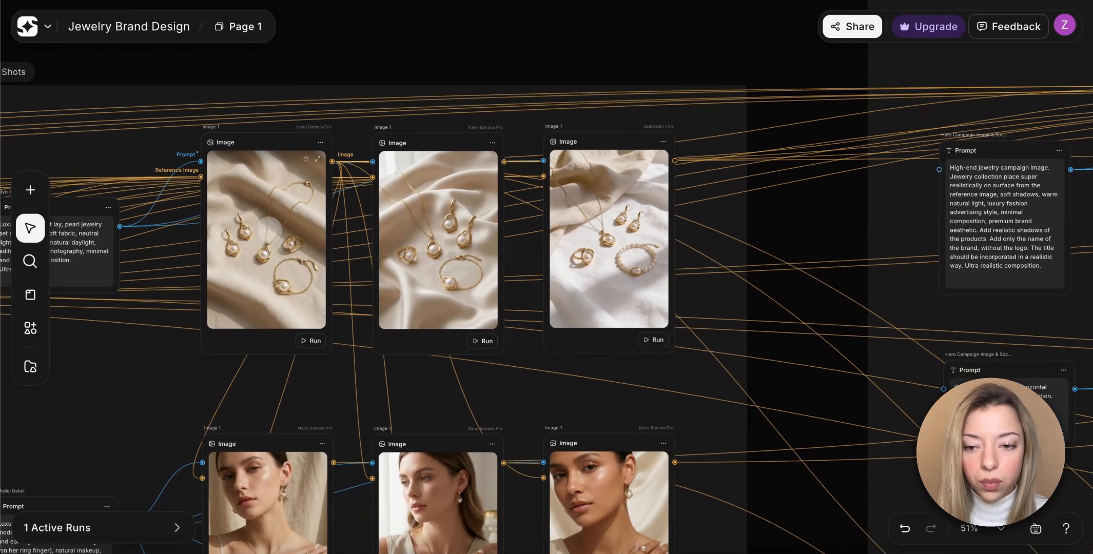
scroll(293, 195, right, 20)
scroll(293, 195, up, 2)
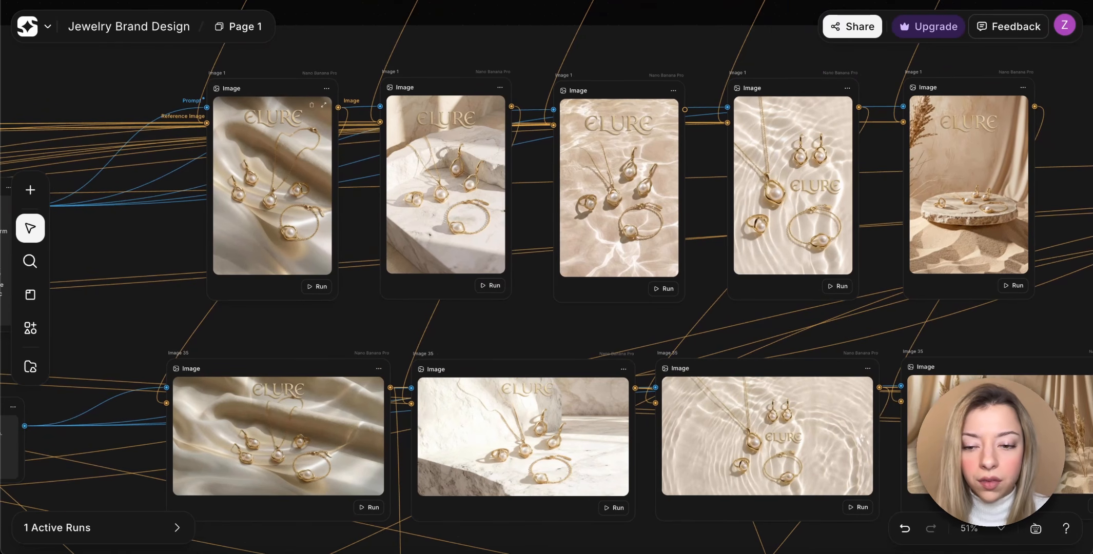
Examine the four horizontal ELURE campaign images and the vertical versions they are resized from.
scroll(269, 230, down, 7)
scroll(268, 230, right, 3)
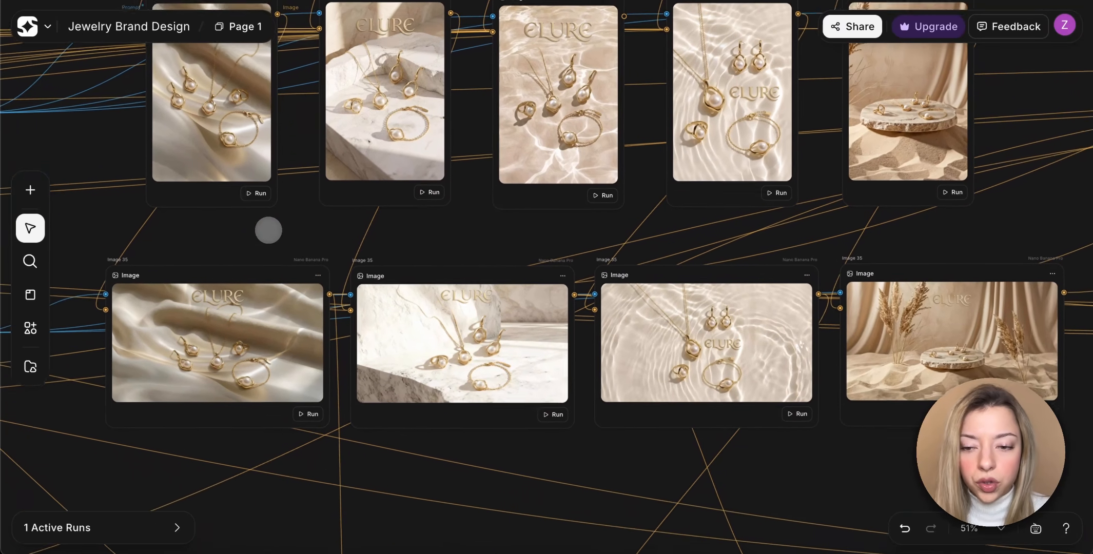
scroll(268, 230, down, 1)
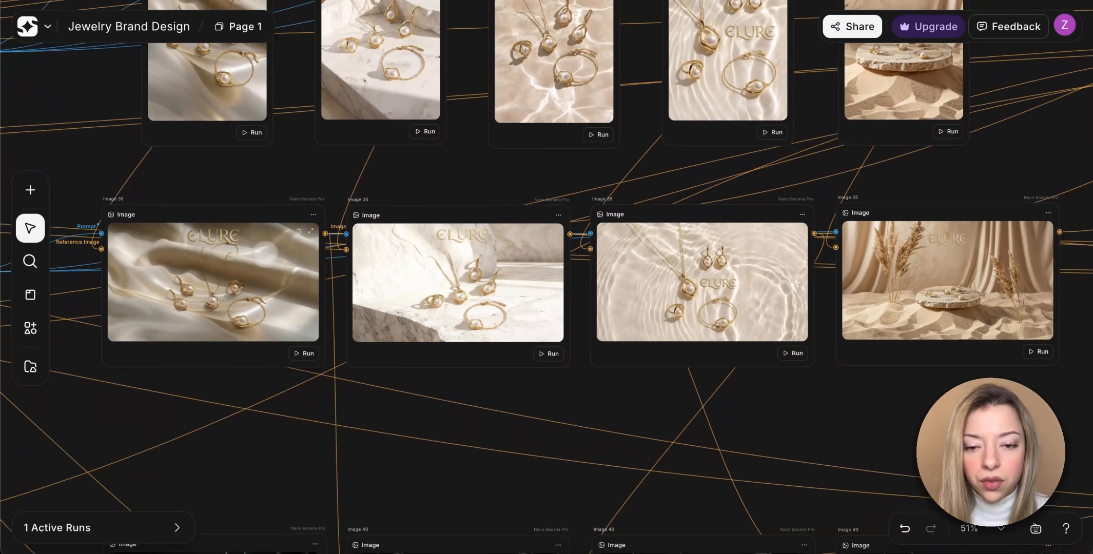
scroll(265, 253, down, 8)
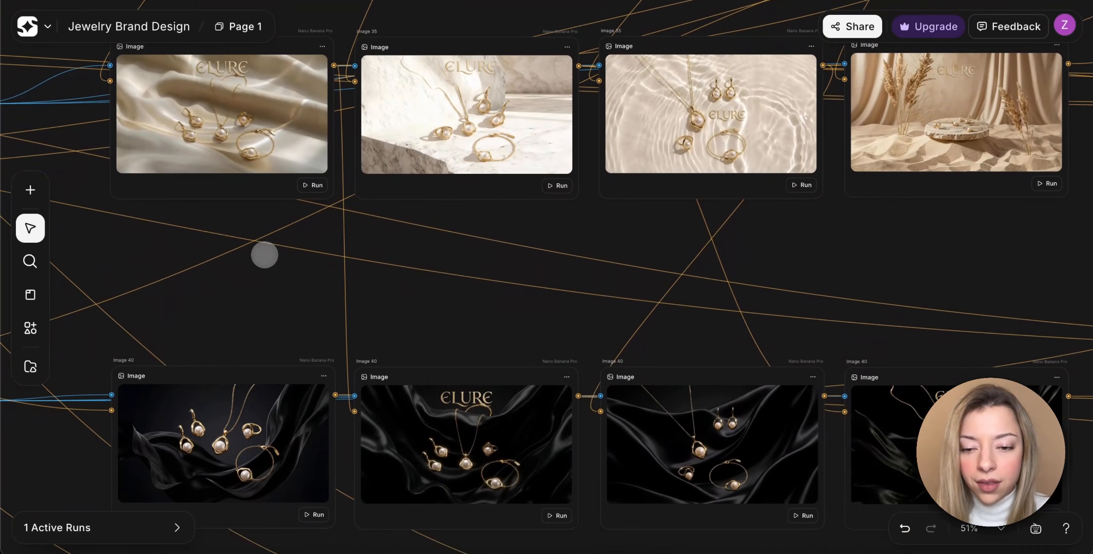
Read the Hero Image statement visual prompt and examine the black silk jewelry images it feeds.
scroll(265, 255, down, 6)
scroll(265, 255, up, 5)
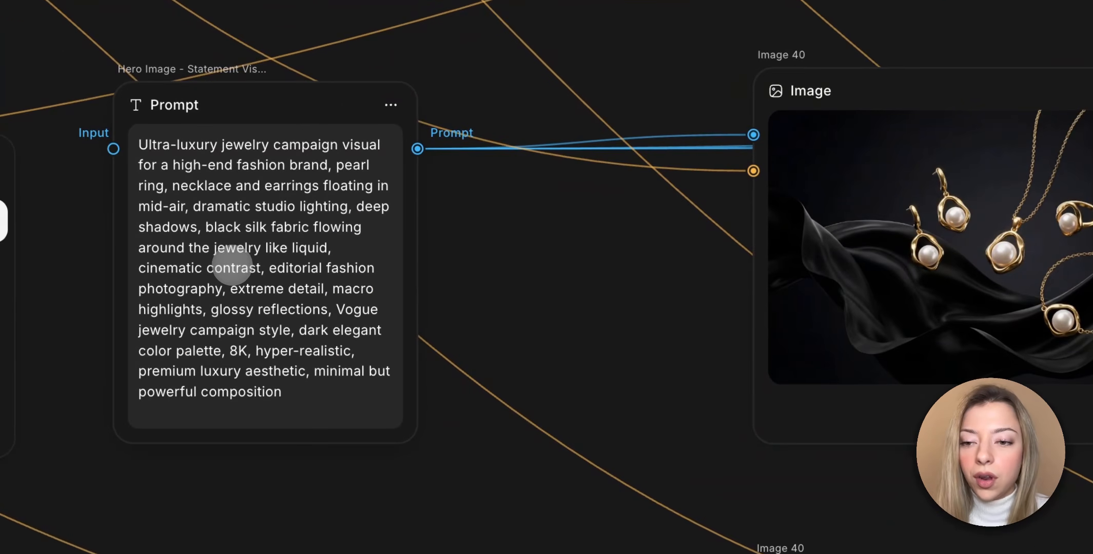
scroll(305, 316, up, 1)
scroll(306, 319, right, 4)
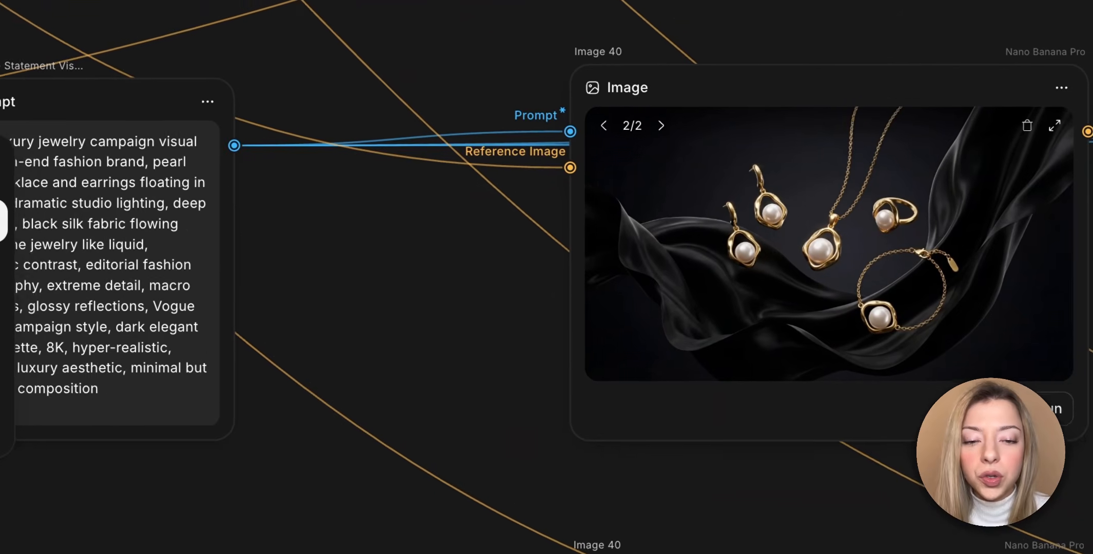
scroll(546, 277, right, 2)
scroll(547, 277, right, 5)
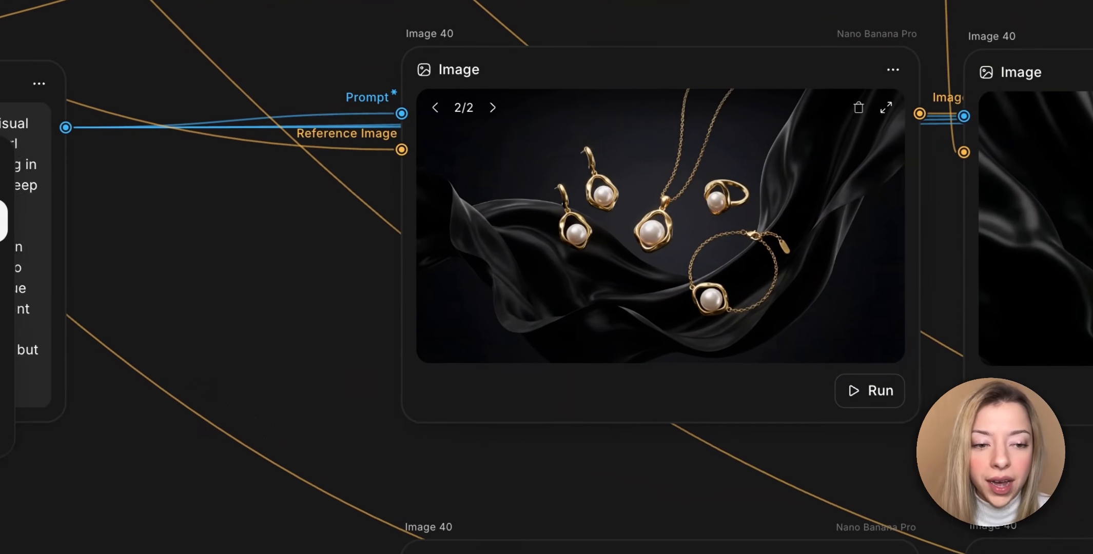
scroll(547, 277, right, 15)
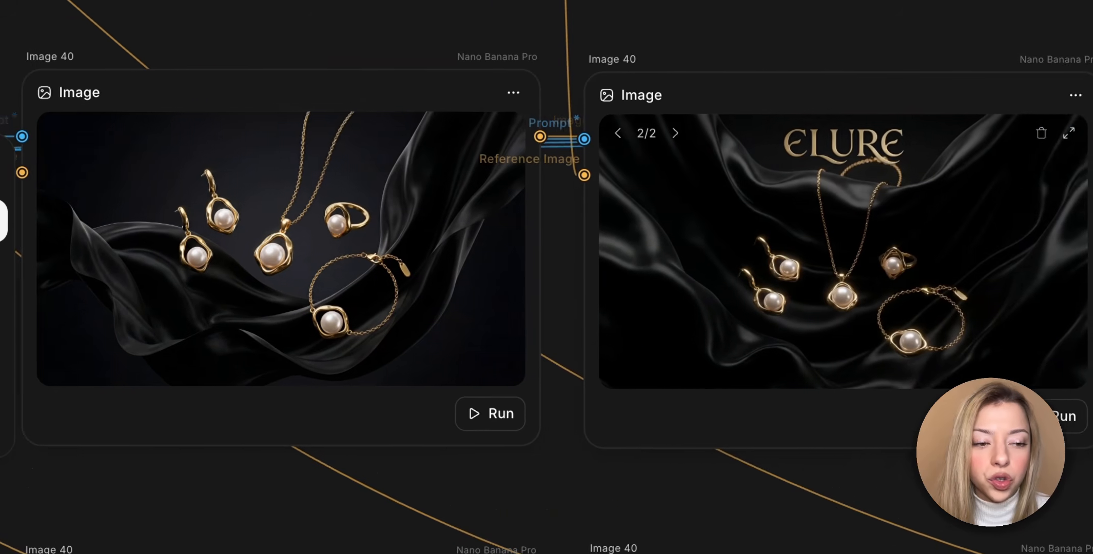
scroll(547, 278, right, 3)
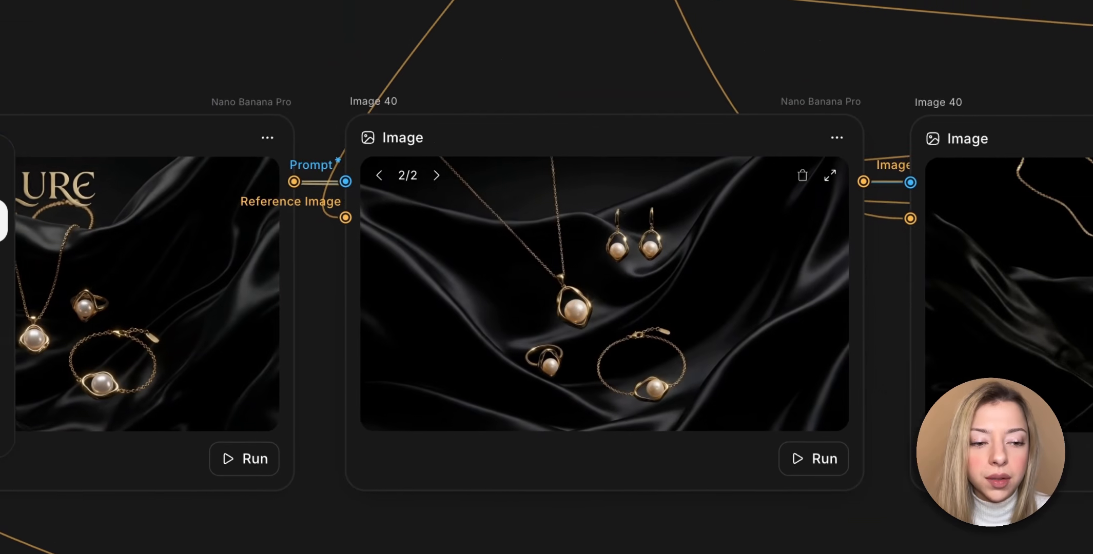
scroll(655, 313, down, 5)
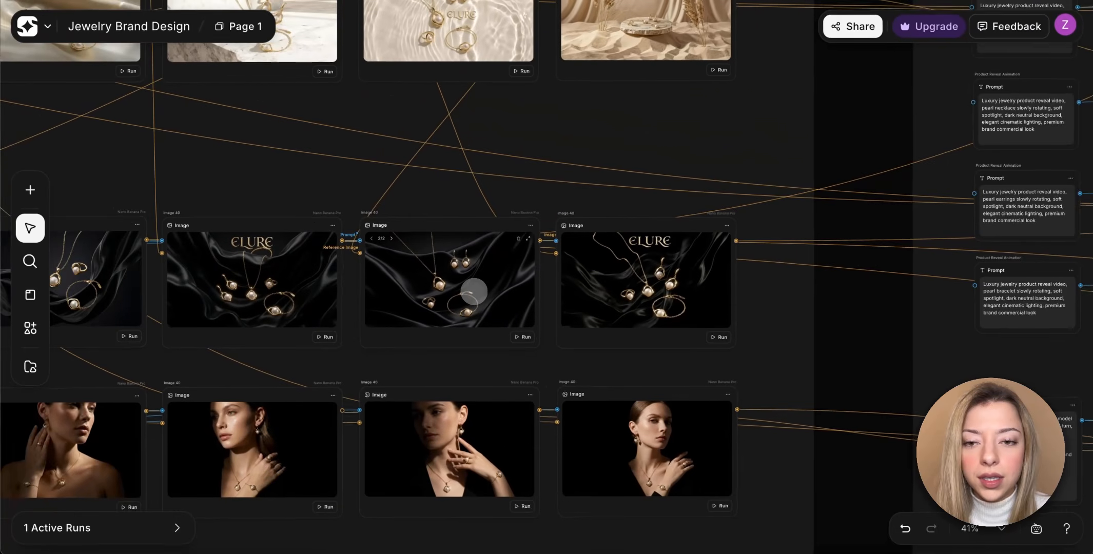
Trace the black silk images' references back to the horizontal ELURE campaign images above them.
scroll(655, 312, left, 3)
scroll(655, 312, up, 2)
scroll(474, 292, up, 1)
scroll(474, 292, left, 1)
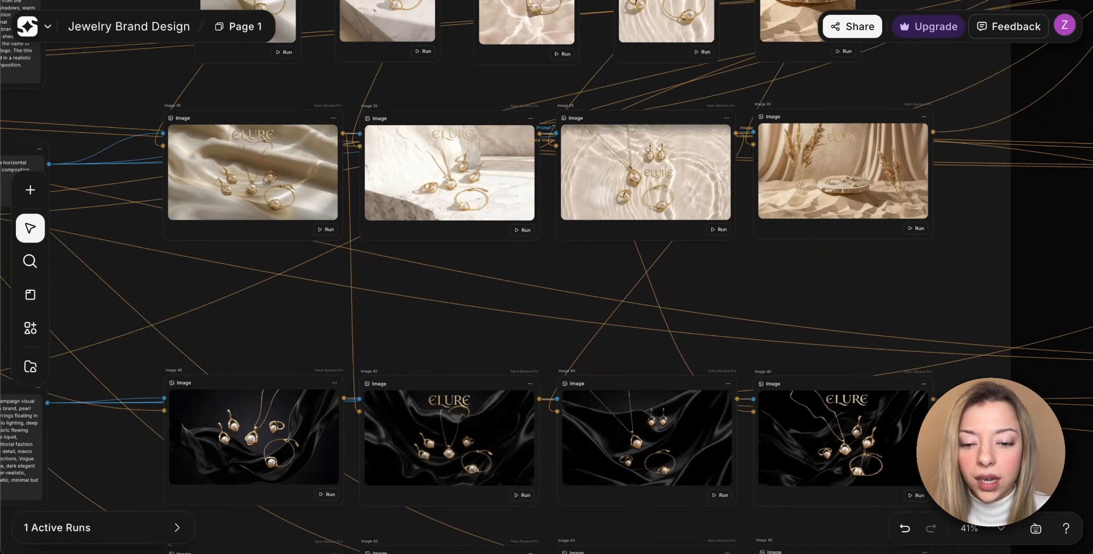
Read the On-Model Editorial Shot prompt and view the black-background model portraits it feeds.
scroll(524, 349, down, 5)
scroll(525, 349, left, 3)
scroll(514, 356, up, 3)
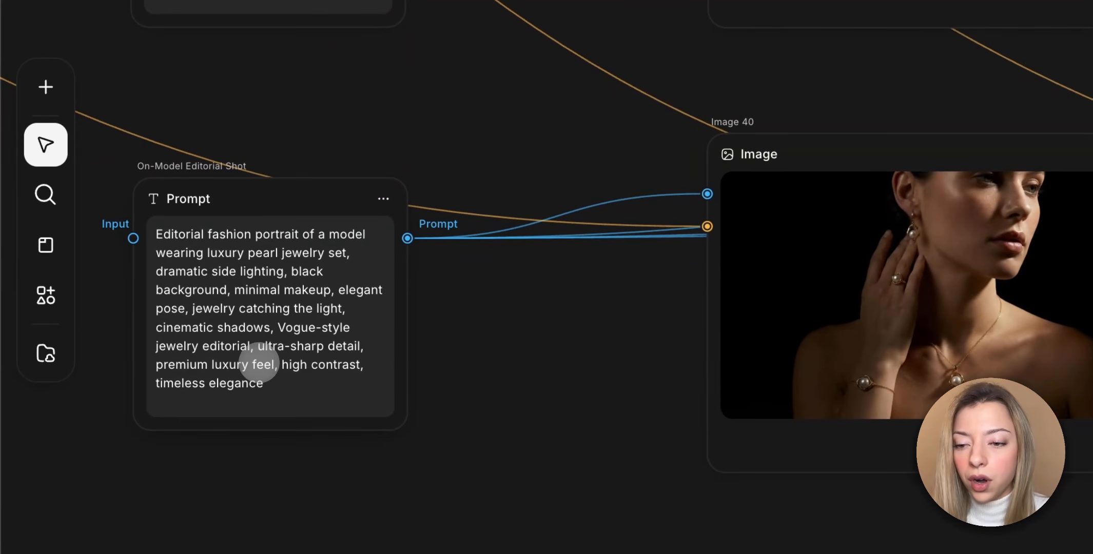
scroll(328, 375, right, 2)
scroll(328, 375, down, 1)
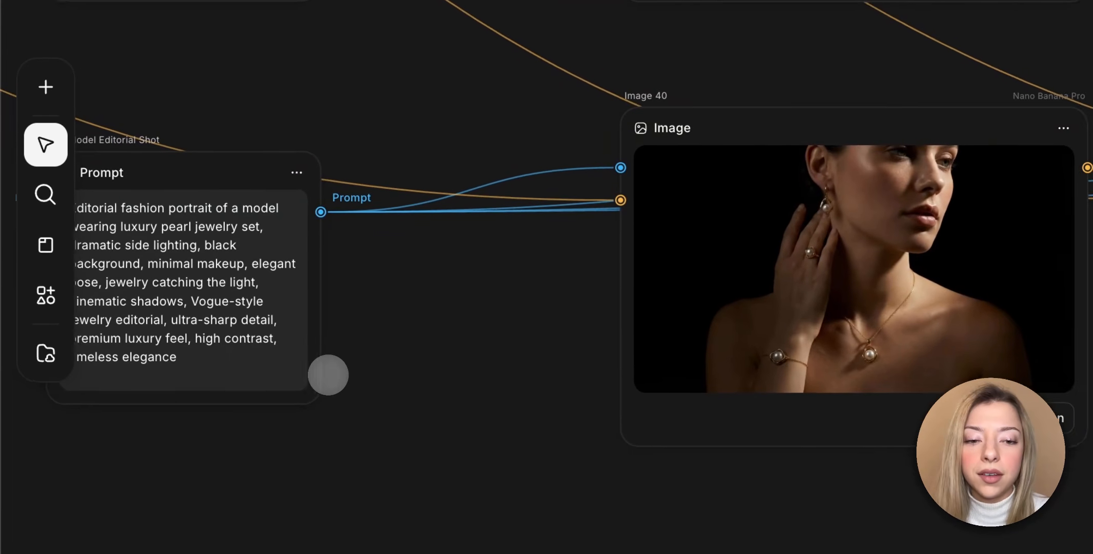
scroll(328, 375, right, 2)
scroll(328, 375, up, 1)
scroll(328, 375, down, 2)
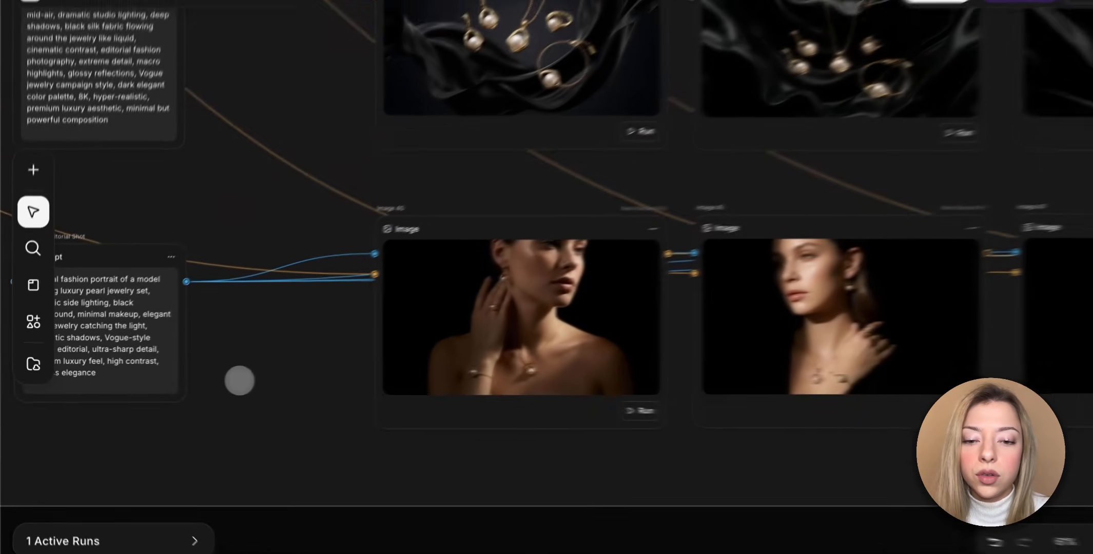
Trace the editorial portraits' references back to the horizontal on-model images in the lifestyle section.
scroll(329, 376, left, 20)
scroll(328, 375, up, 2)
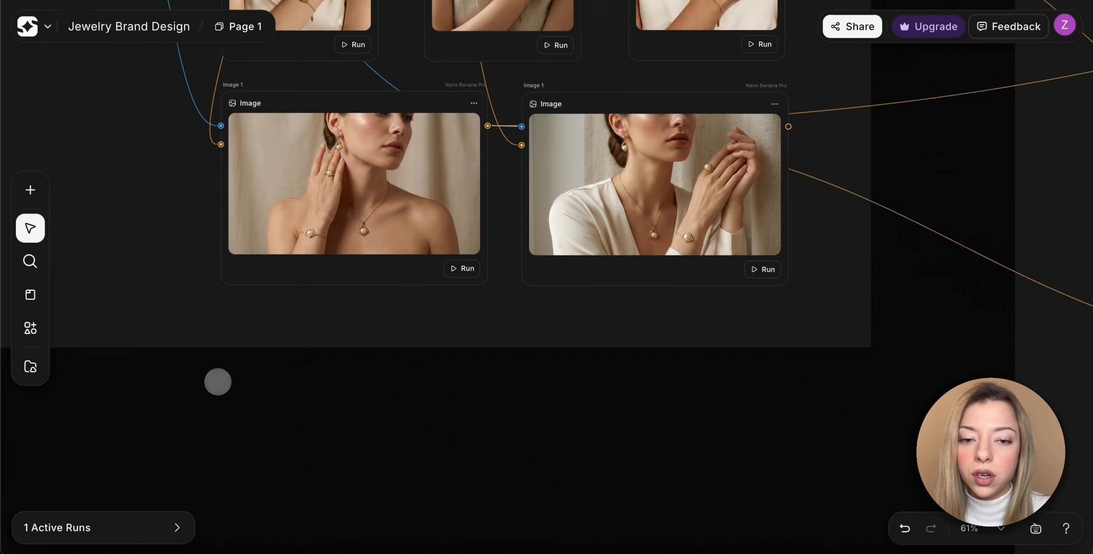
scroll(218, 381, right, 12)
scroll(218, 382, up, 4)
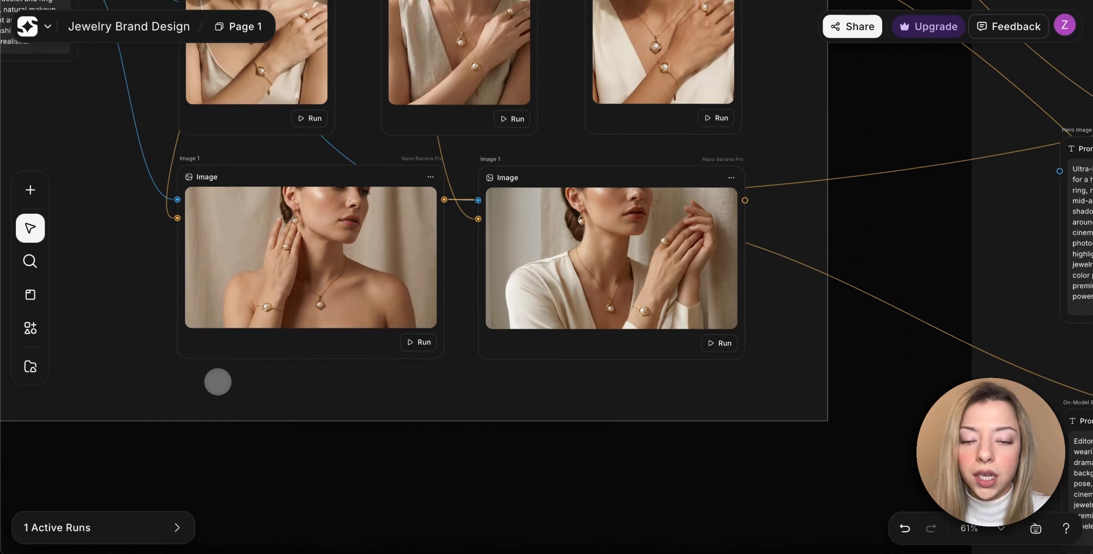
Follow the horizontal on-model images to the On-Model Editorial Shot prompt and examine its black-background portraits up close.
scroll(217, 382, down, 5)
scroll(217, 381, right, 20)
scroll(218, 382, down, 2)
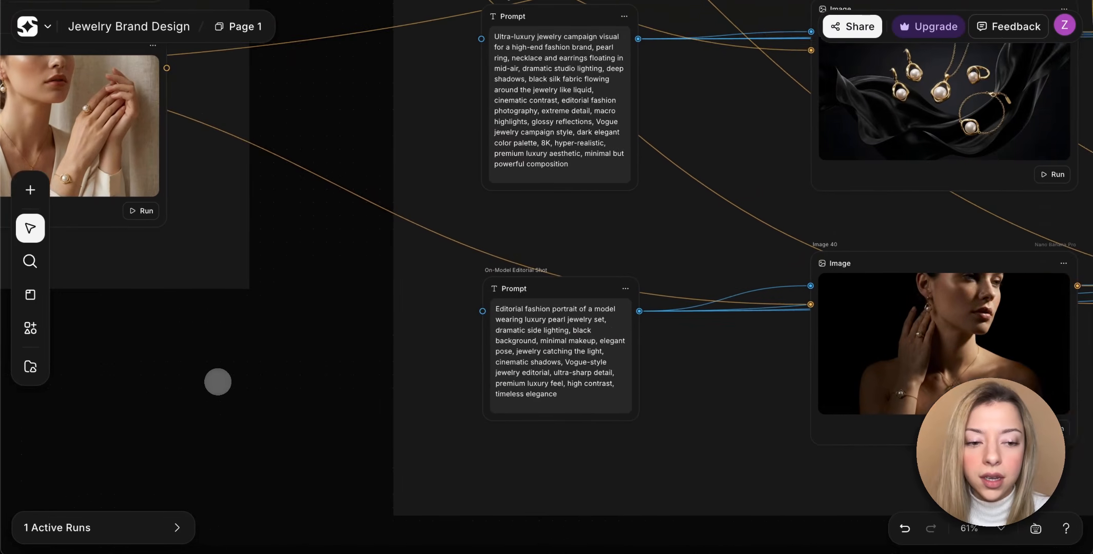
scroll(218, 381, right, 11)
scroll(217, 382, down, 1)
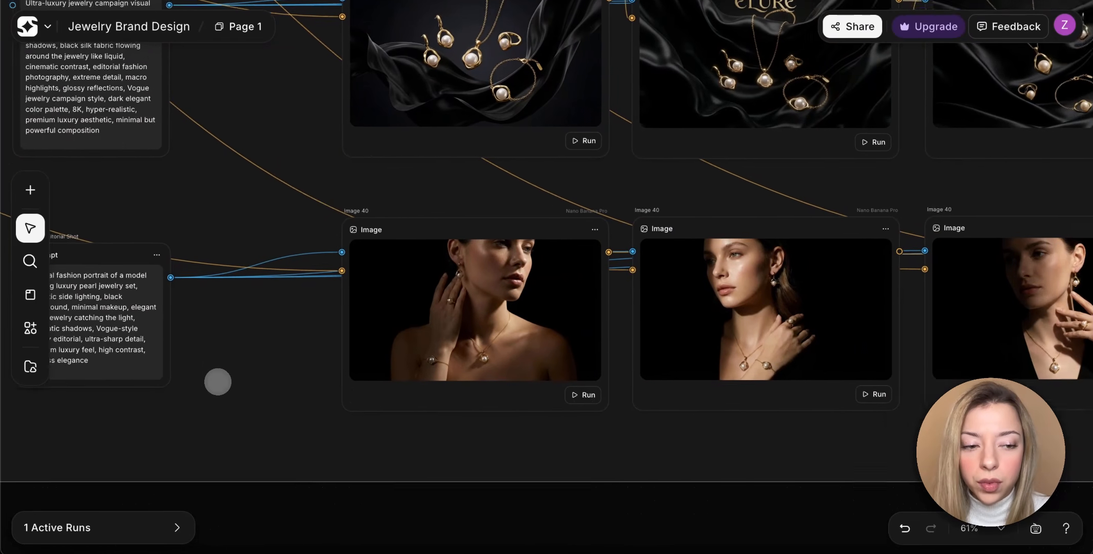
scroll(218, 381, right, 6)
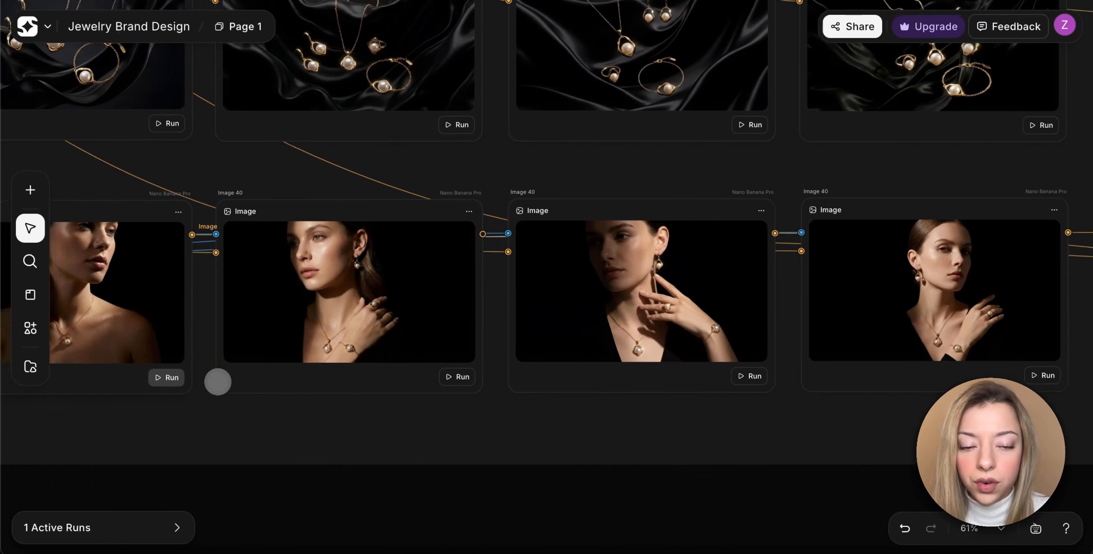
scroll(817, 355, up, 5)
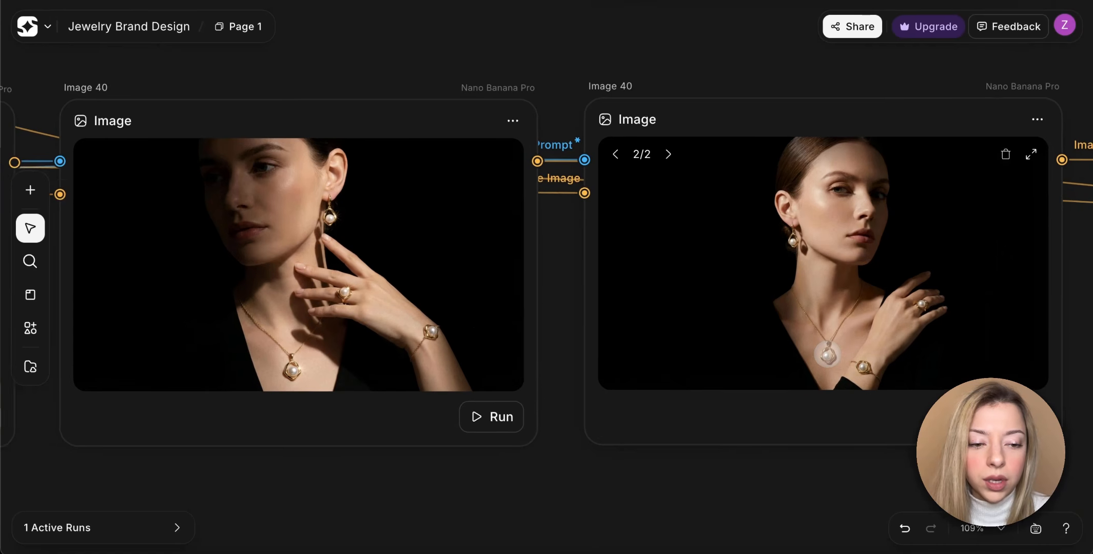
scroll(789, 431, down, 5)
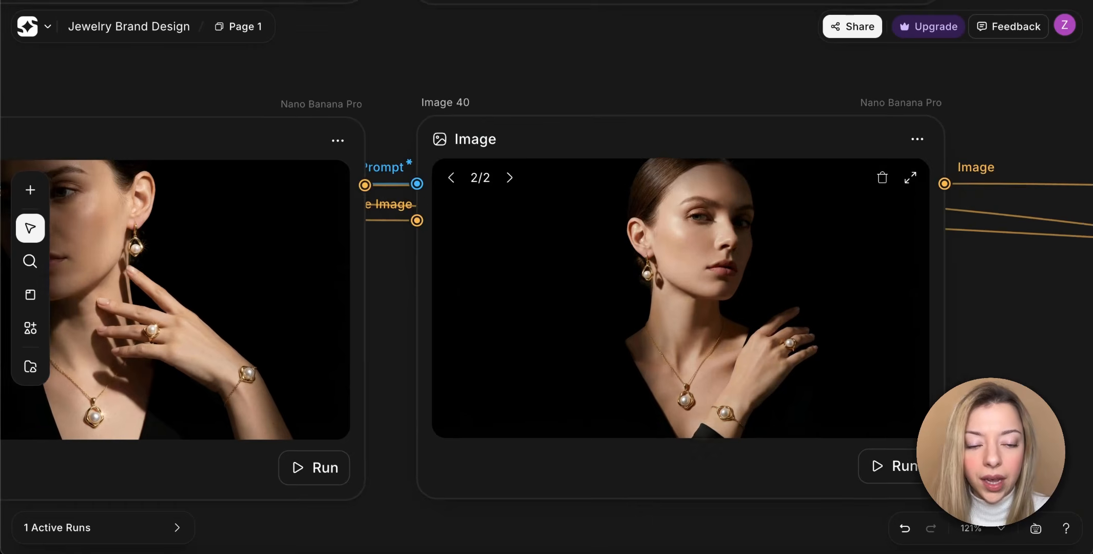
Go to the Videos / Motion Assets section, read the Jewelry Motion Prompt and view the campaign videos it feeds.
scroll(598, 432, down, 2)
scroll(598, 433, right, 10)
scroll(598, 433, up, 10)
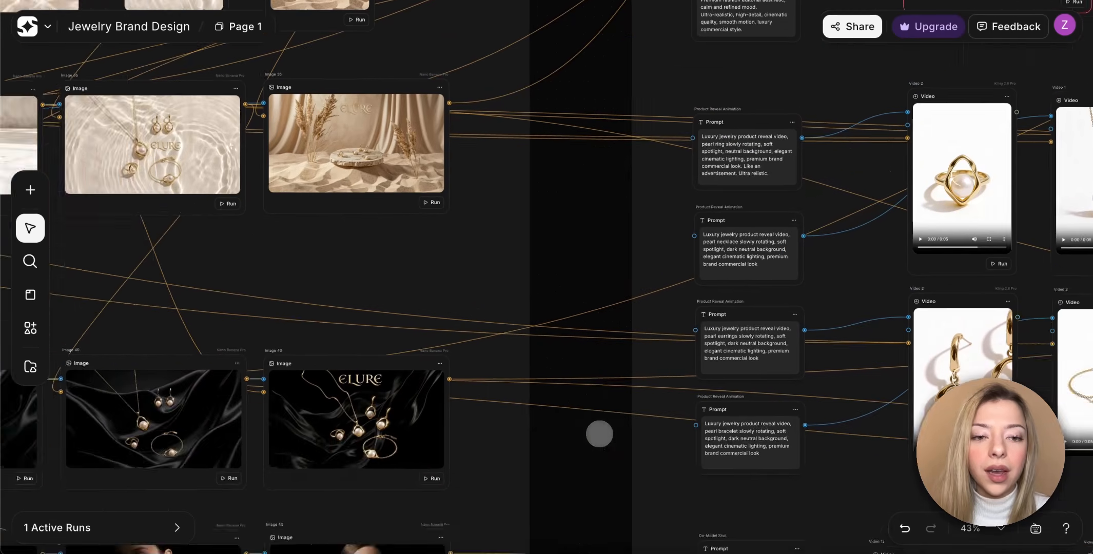
scroll(599, 434, up, 3)
scroll(599, 434, right, 2)
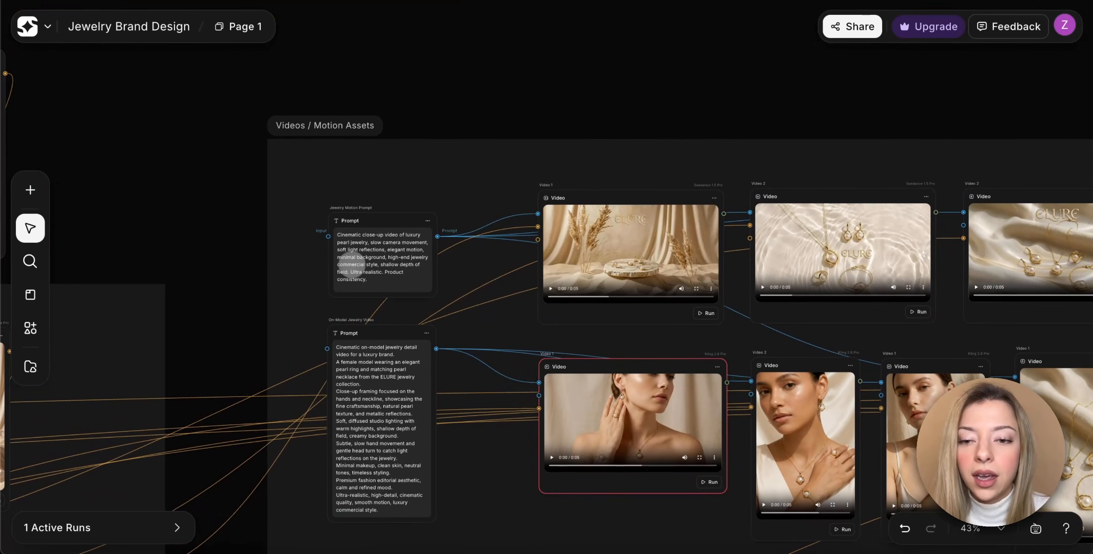
scroll(354, 262, up, 6)
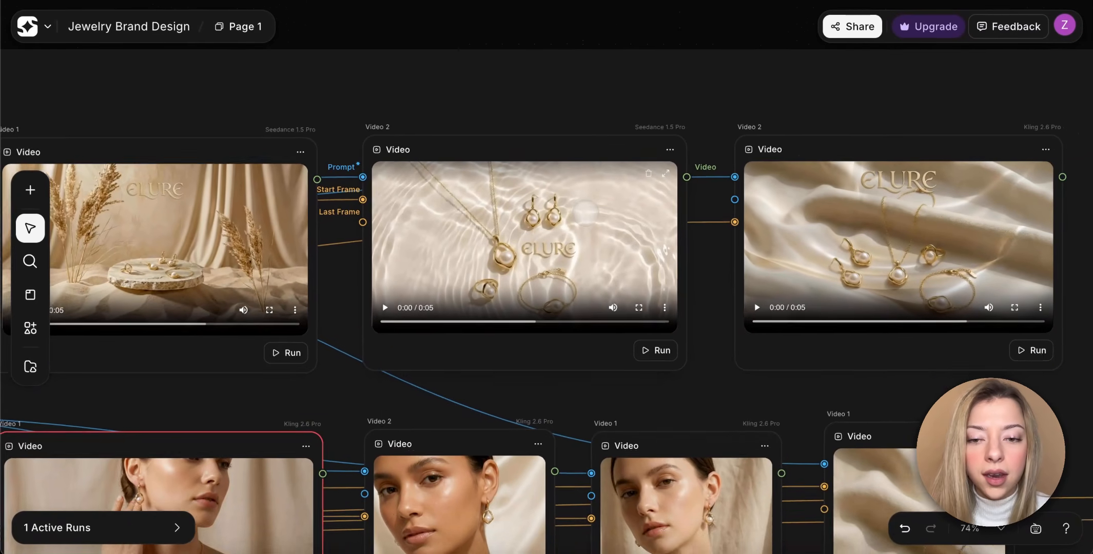
Trace the start frames of the jewelry motion videos back to the horizontal ELURE campaign images.
scroll(585, 214, down, 3)
scroll(585, 213, left, 15)
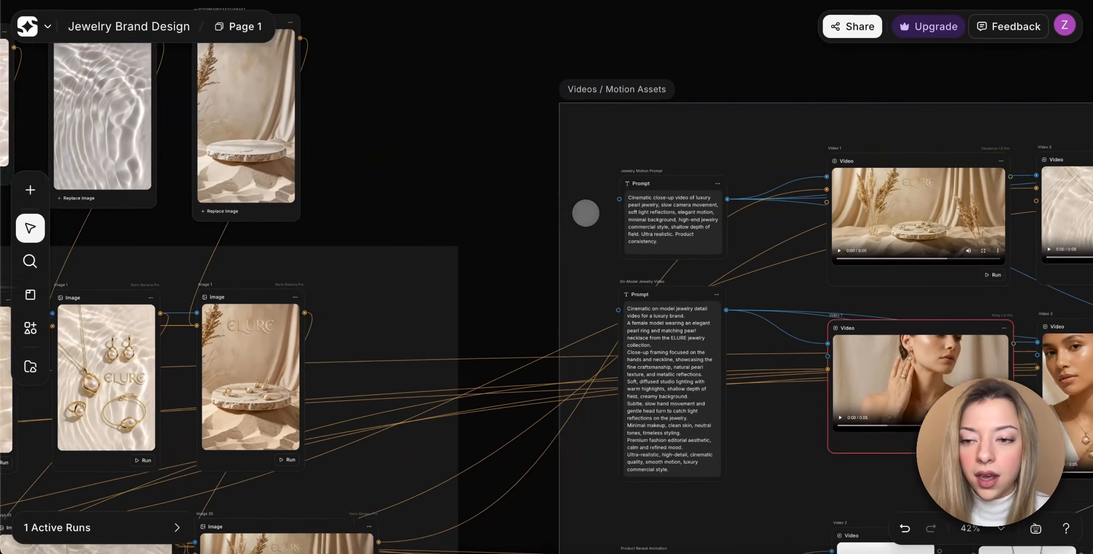
scroll(580, 212, down, 3)
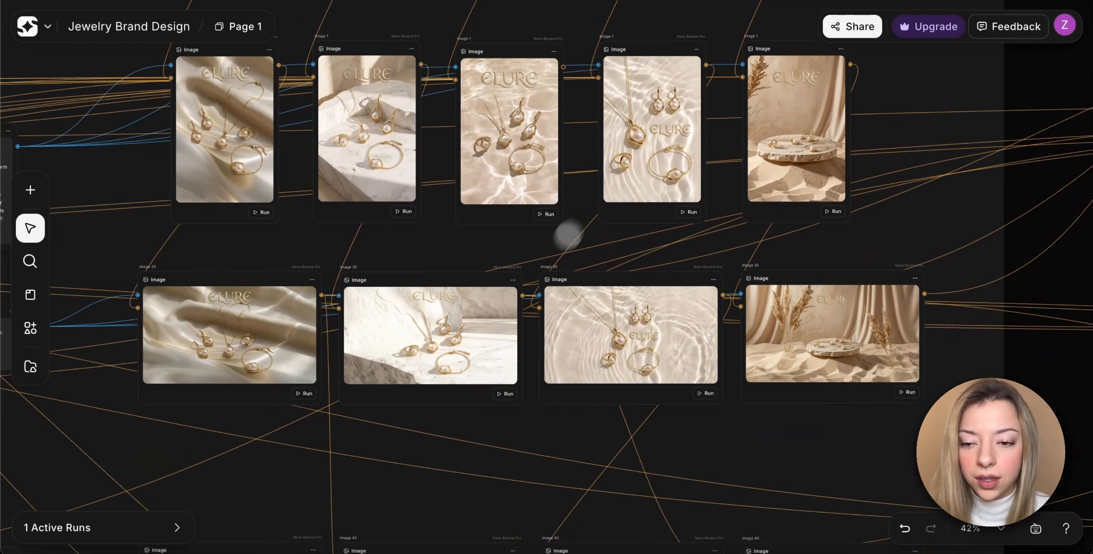
scroll(570, 314, right, 15)
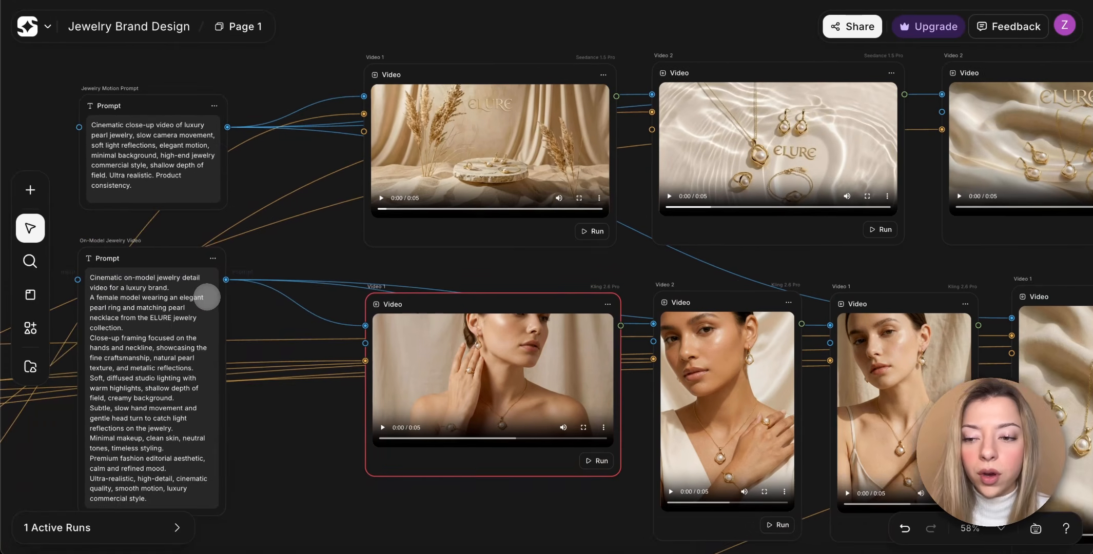
Read the On-Model Jewelry Video prompt and check which video nodes it connects to.
scroll(207, 298, left, 3)
scroll(207, 298, down, 2)
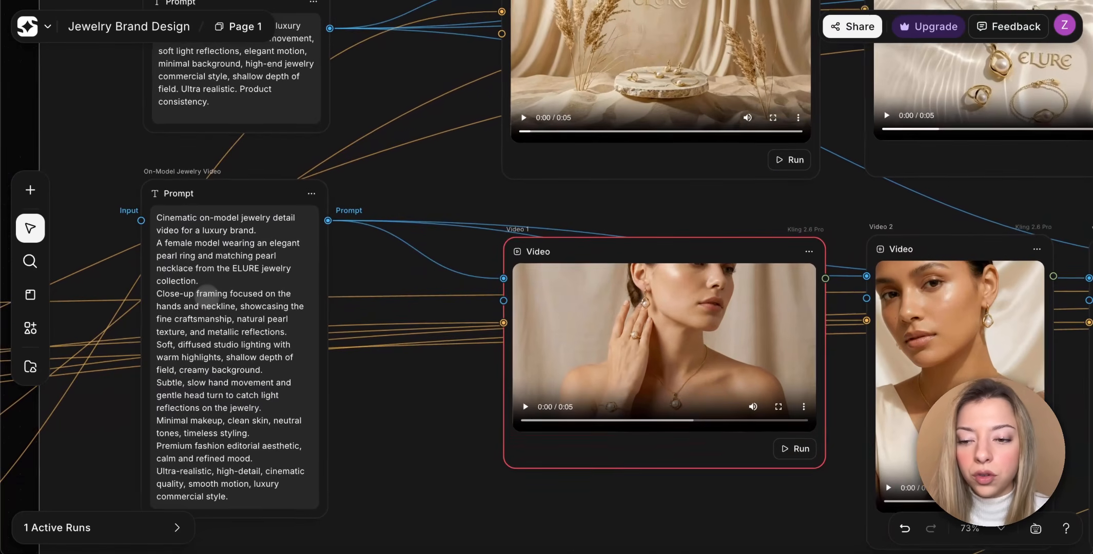
scroll(207, 297, down, 2)
scroll(206, 297, left, 1)
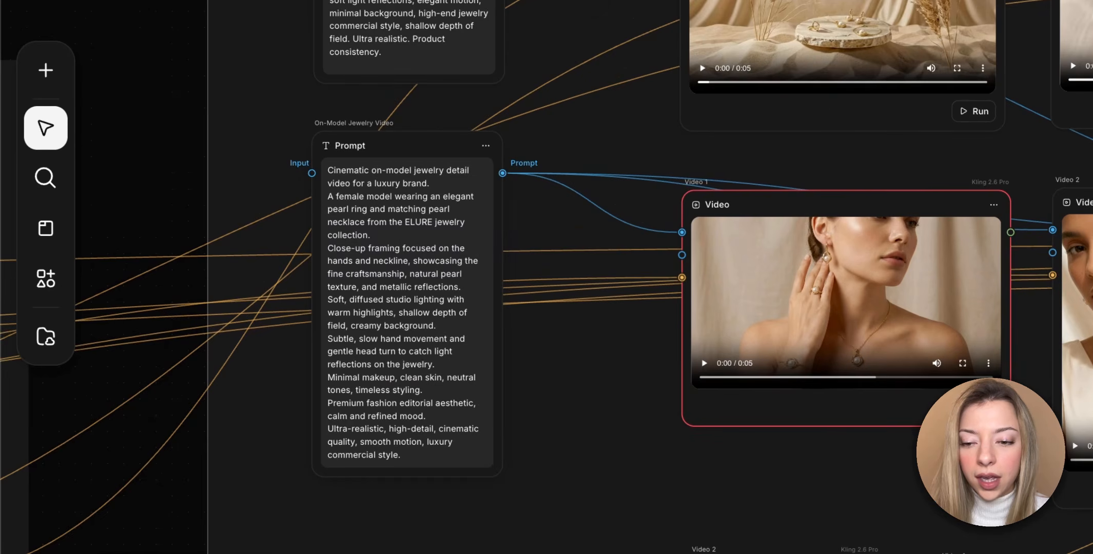
Trace the on-model videos' start frames back to the model images in the lifestyle section.
scroll(451, 409, left, 15)
scroll(452, 409, down, 6)
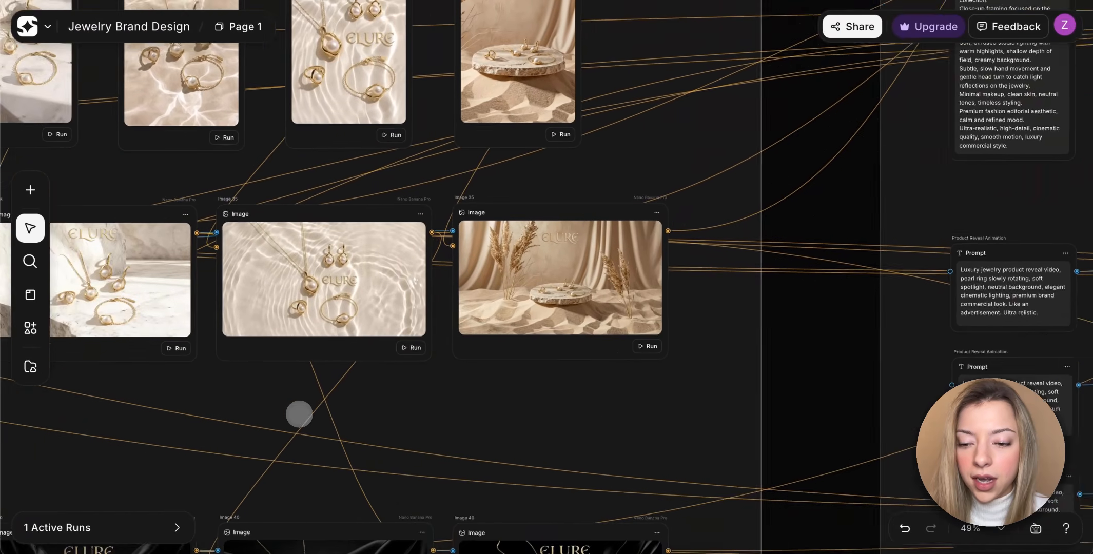
scroll(299, 414, left, 20)
scroll(299, 414, down, 5)
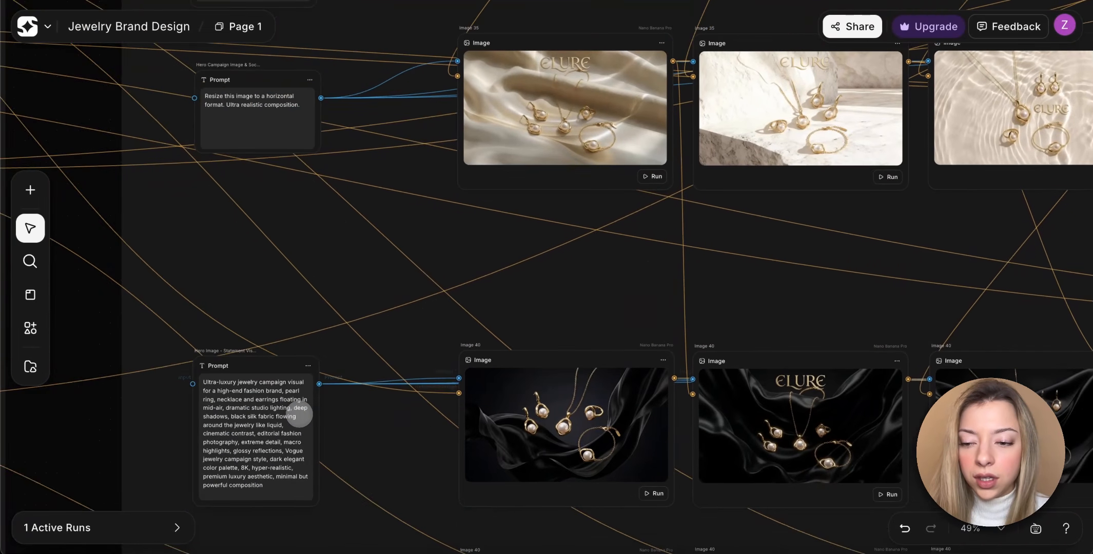
scroll(299, 414, left, 20)
scroll(299, 414, down, 4)
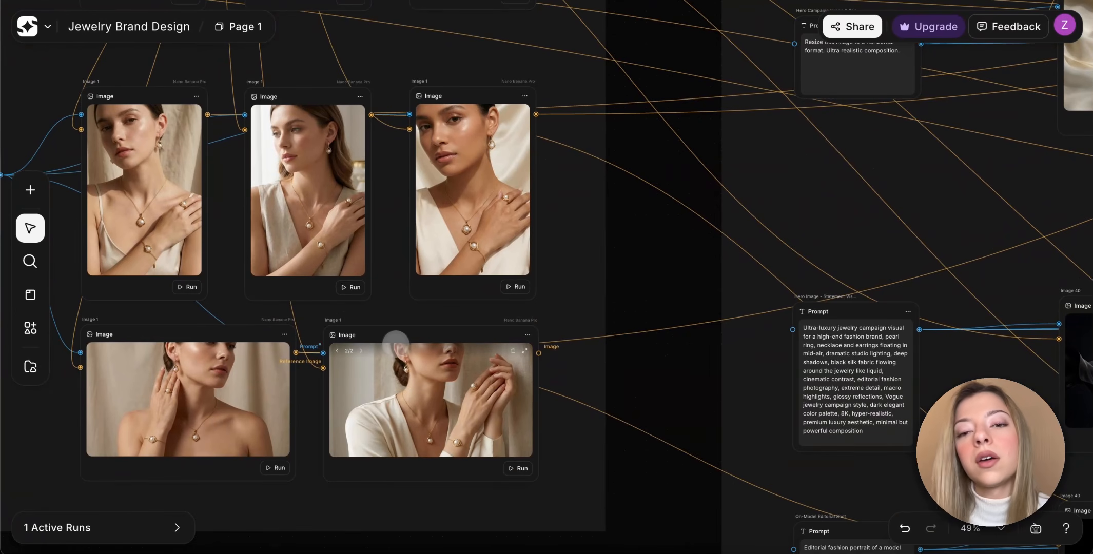
Return to the on-model video row in the motion section, view its clips and play one.
scroll(399, 344, right, 20)
scroll(402, 345, up, 2)
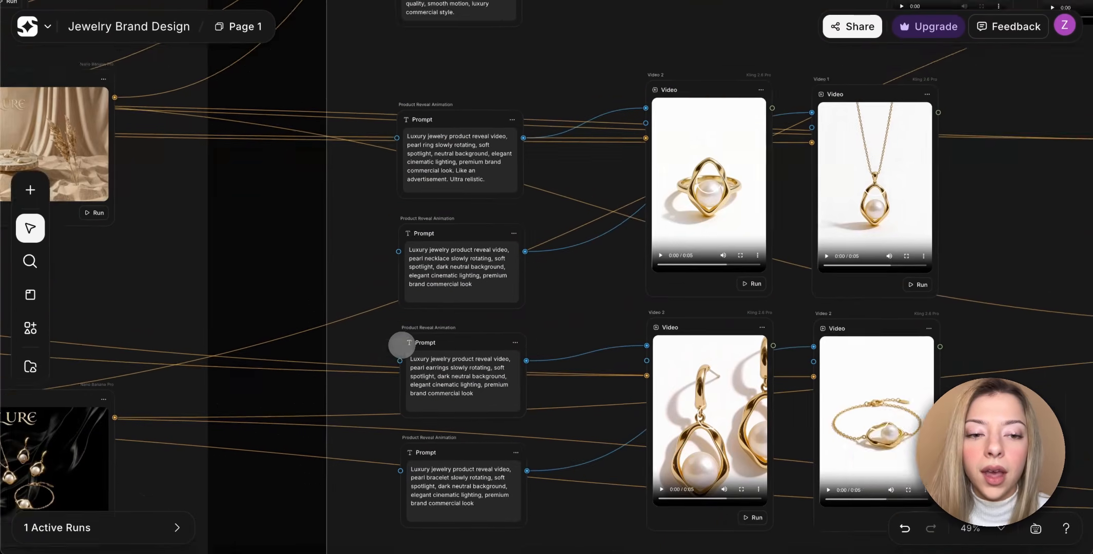
scroll(402, 344, up, 10)
scroll(309, 286, up, 5)
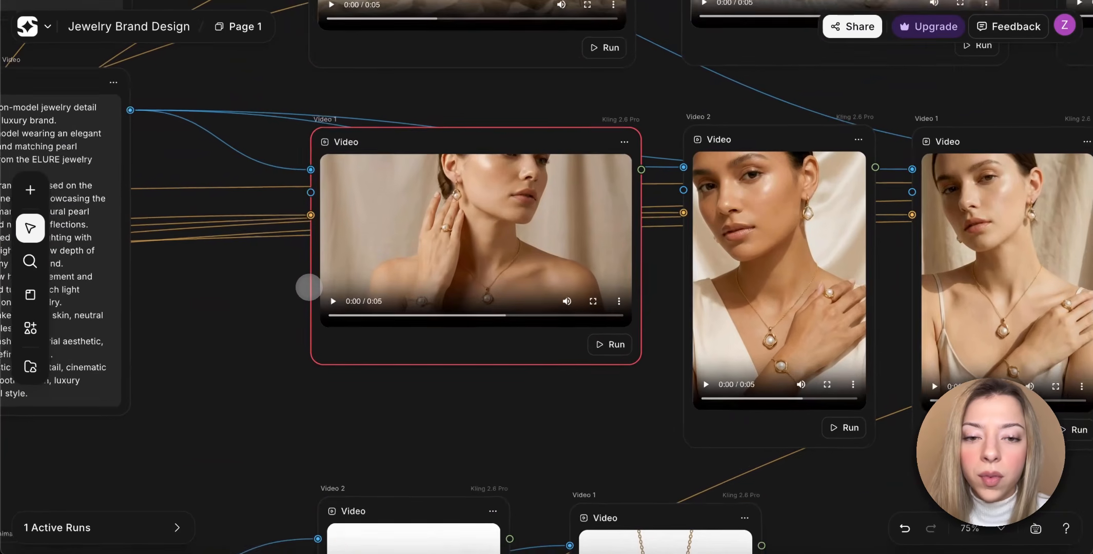
scroll(308, 287, right, 15)
scroll(308, 287, up, 1)
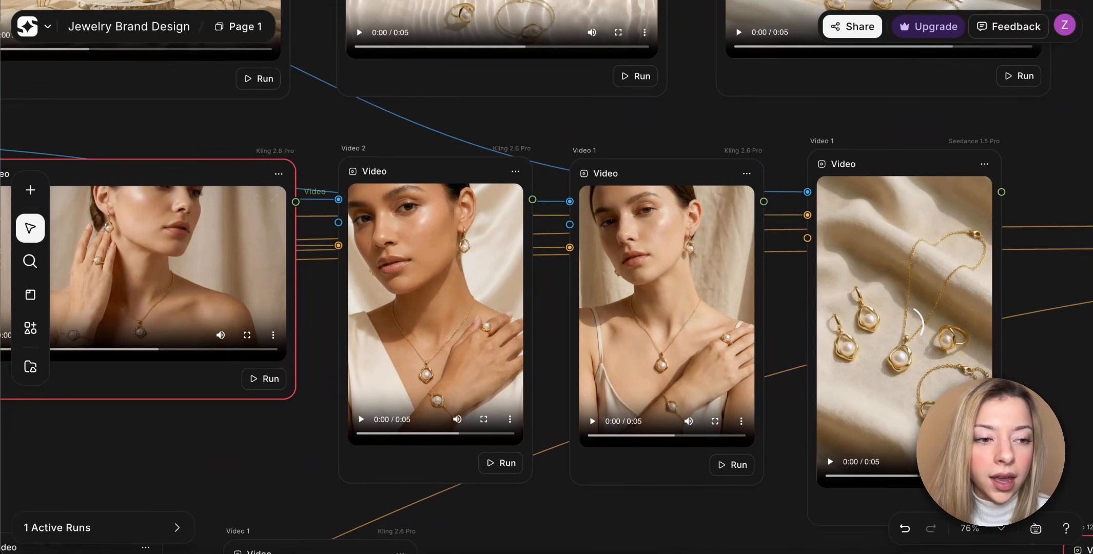
scroll(309, 287, left, 15)
scroll(309, 287, down, 3)
click(173, 289)
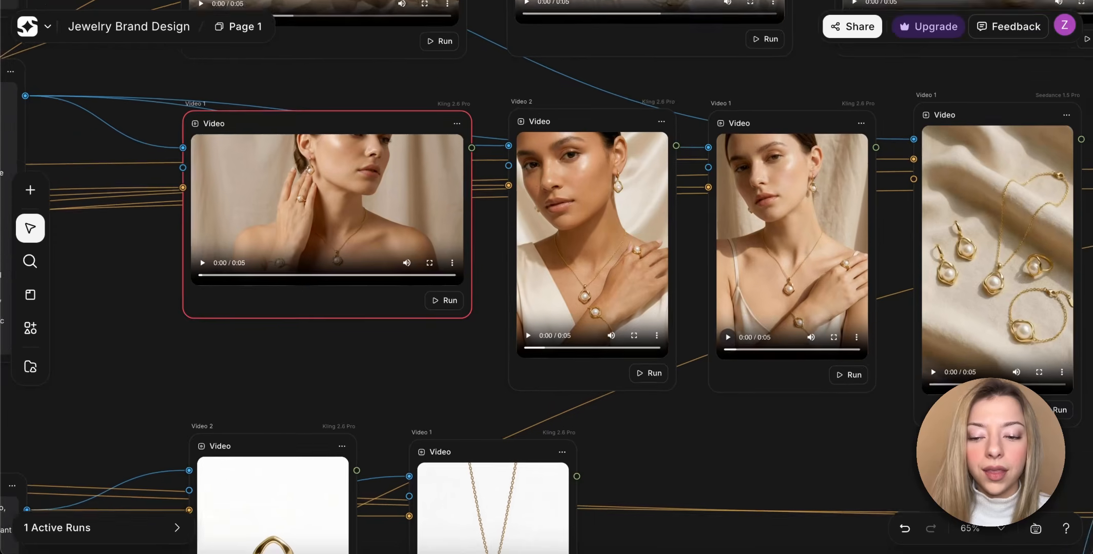
Read the four Product Reveal Animation prompts for the pearl ring, necklace, earrings and bracelet.
scroll(546, 277, down, 5)
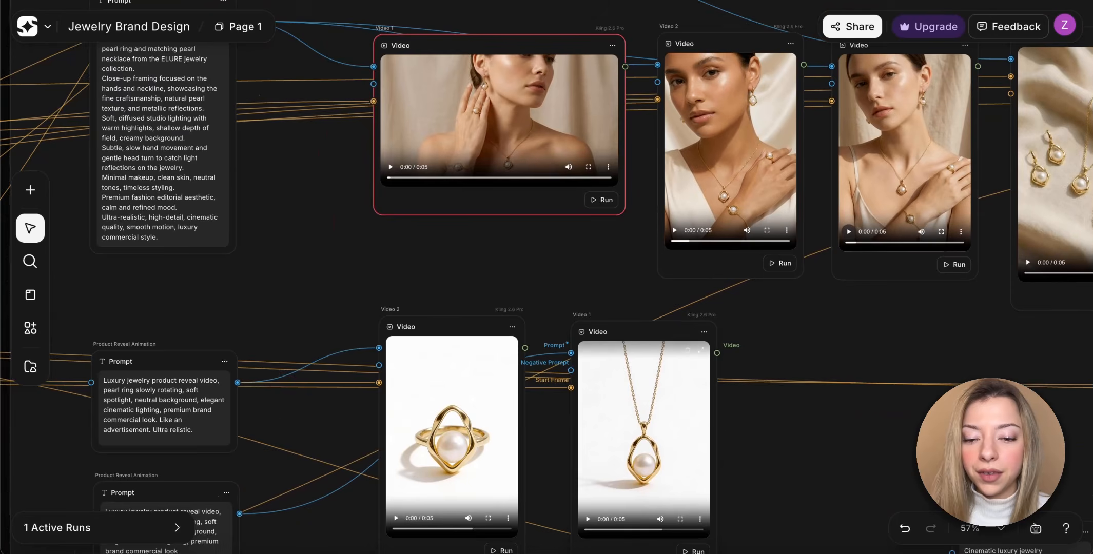
scroll(637, 438, down, 5)
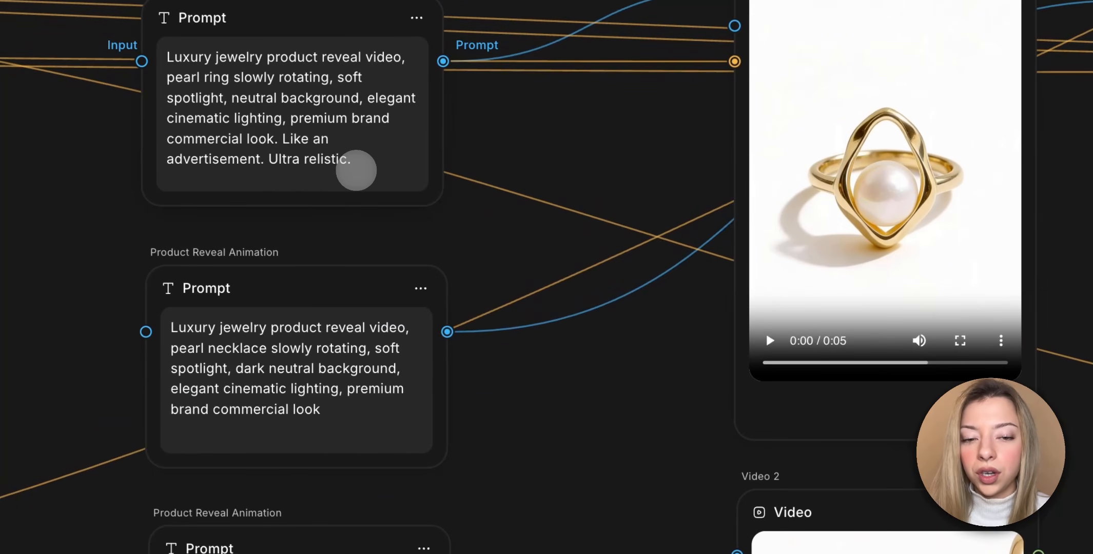
scroll(356, 171, down, 5)
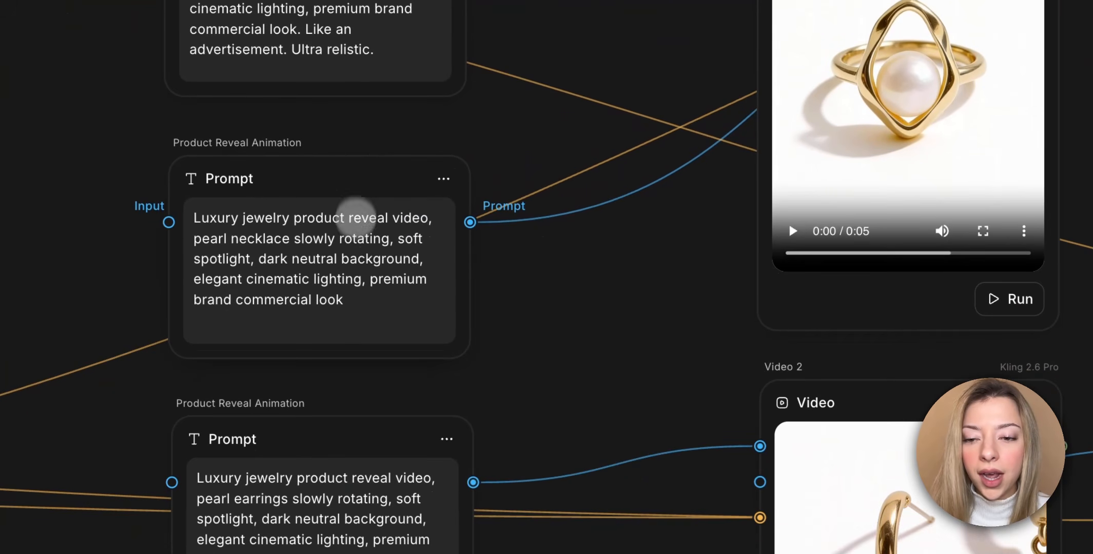
scroll(354, 257, down, 8)
scroll(363, 329, down, 5)
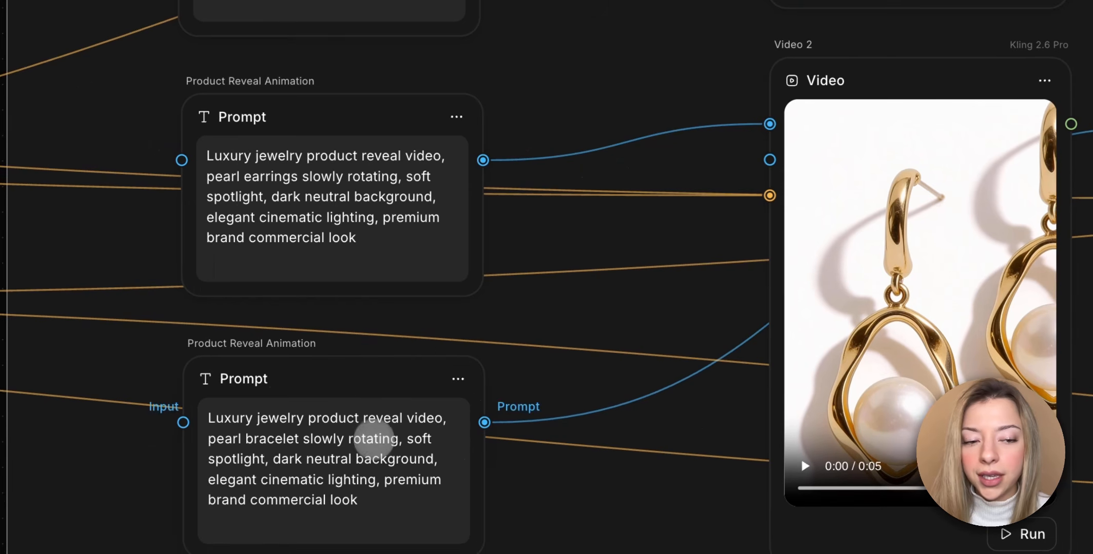
View the ring, necklace, earrings and bracelet reveal videos generated from the product prompts.
scroll(373, 439, down, 2)
scroll(374, 439, right, 3)
scroll(615, 295, up, 12)
scroll(615, 296, right, 5)
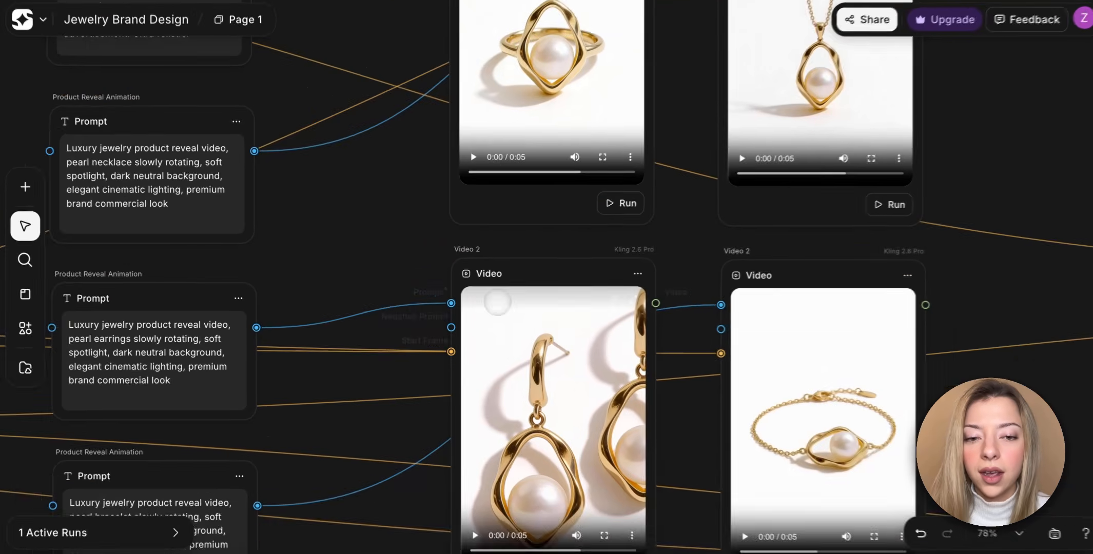
scroll(492, 302, up, 1)
scroll(491, 302, right, 1)
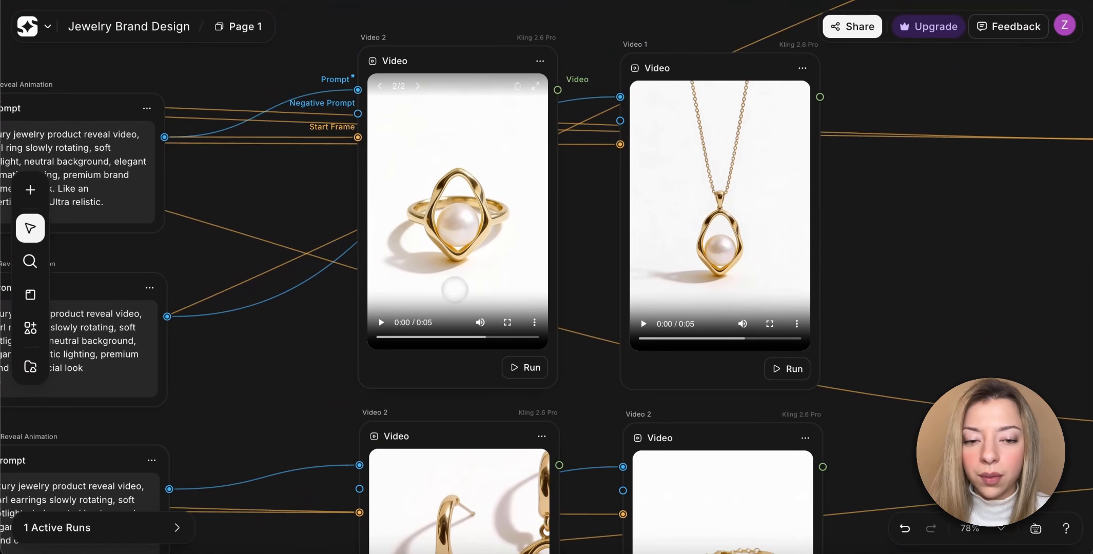
Read the Surreal Material Transition prompt and follow its connections to the video nodes.
scroll(455, 290, up, 3)
scroll(455, 290, right, 3)
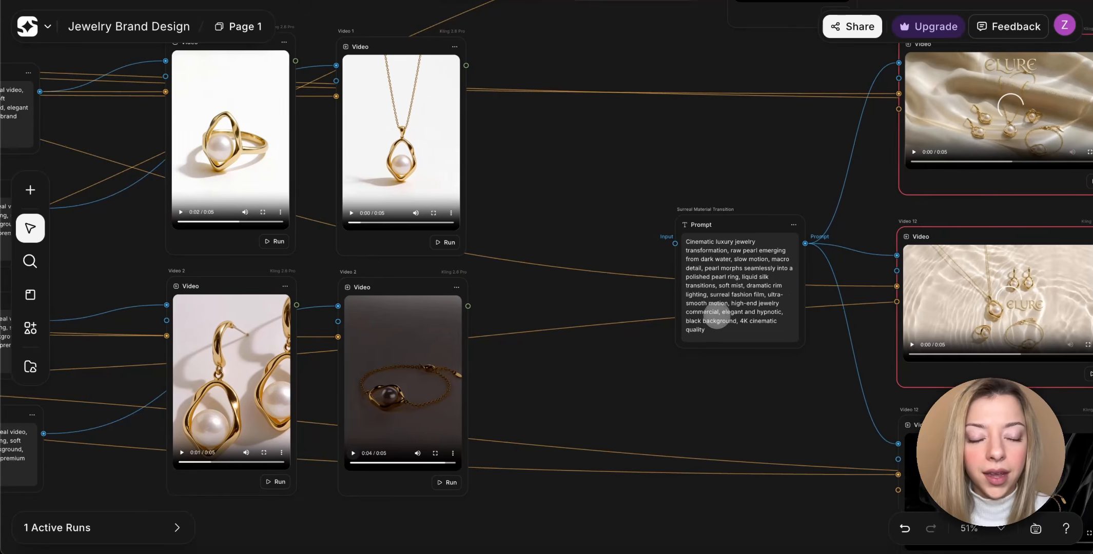
scroll(716, 315, right, 5)
scroll(649, 292, up, 3)
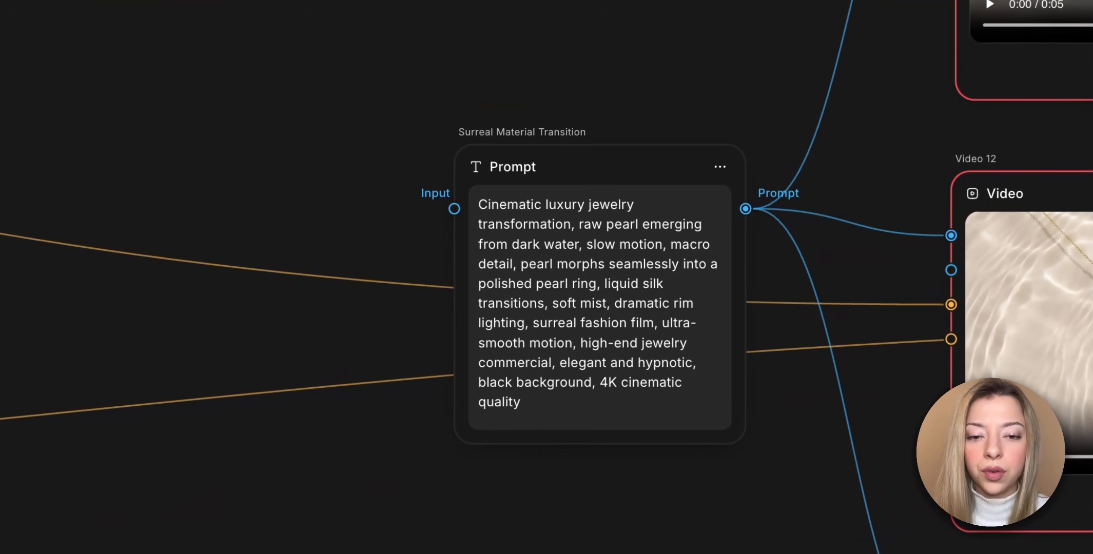
scroll(676, 283, right, 3)
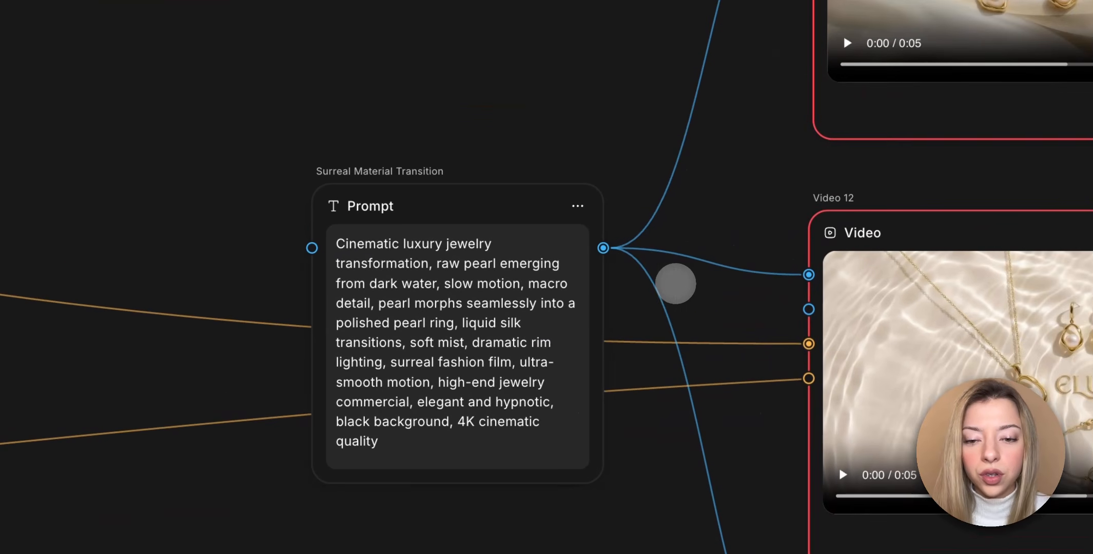
scroll(448, 292, right, 5)
Inspect the ELURE silk video node fed by the Surreal Material Transition prompt and play its clip.
scroll(448, 291, up, 4)
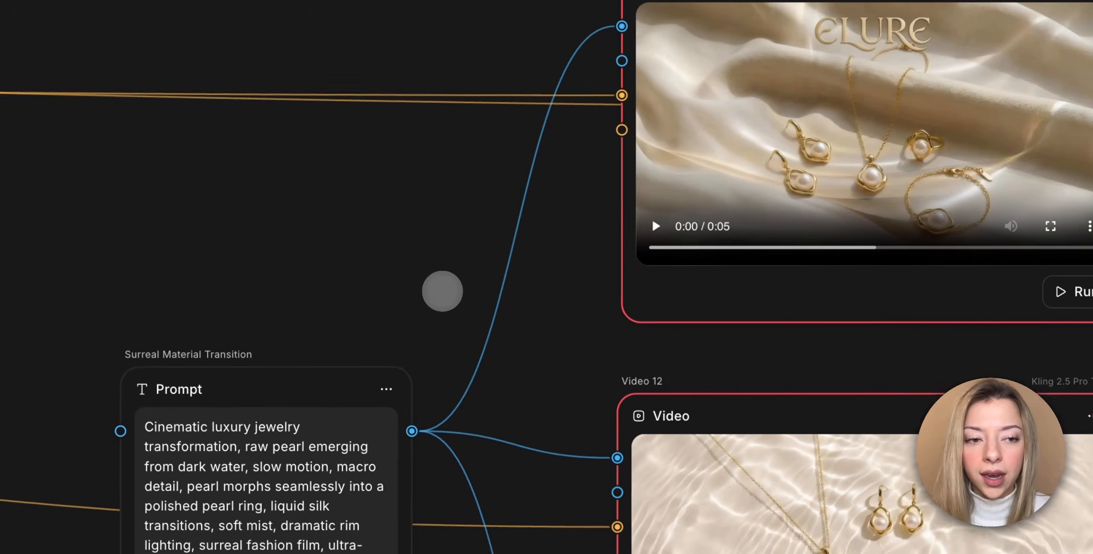
scroll(442, 291, right, 2)
scroll(442, 291, up, 1)
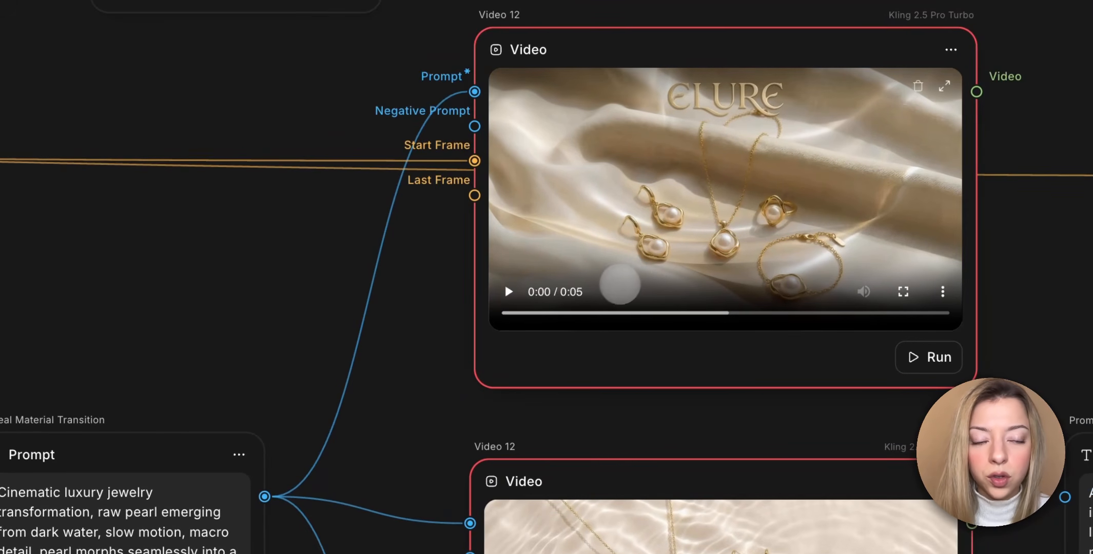
click(507, 291)
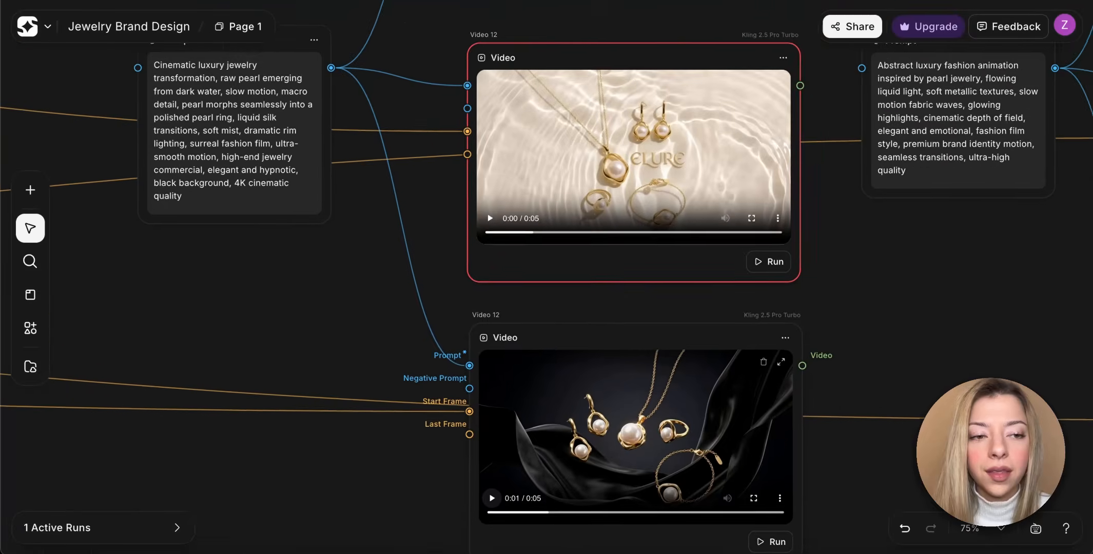
Read the Abstract Luxury Motion prompt and check the video nodes connected to it.
scroll(635, 337, right, 5)
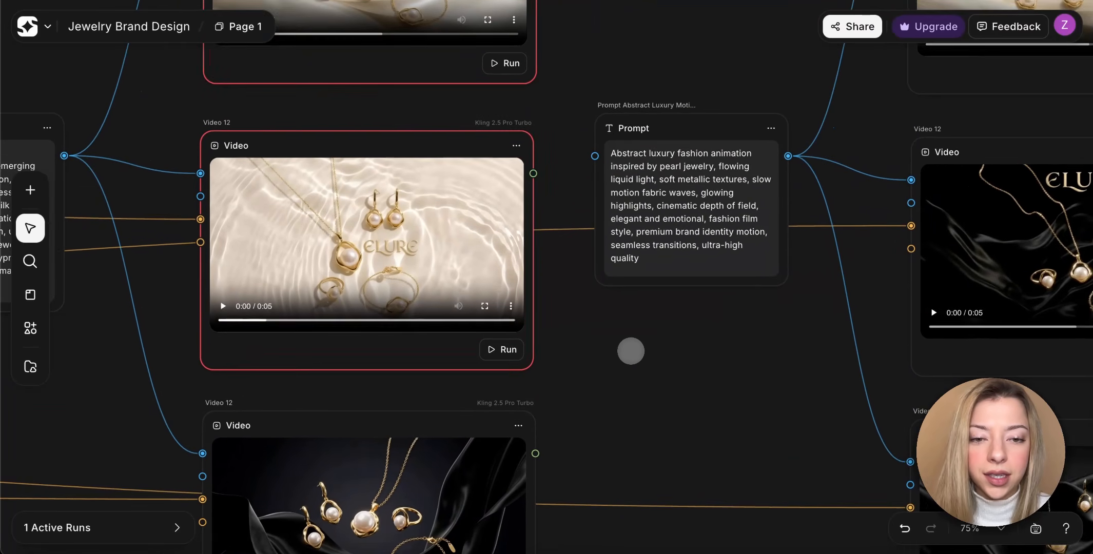
scroll(631, 351, right, 1)
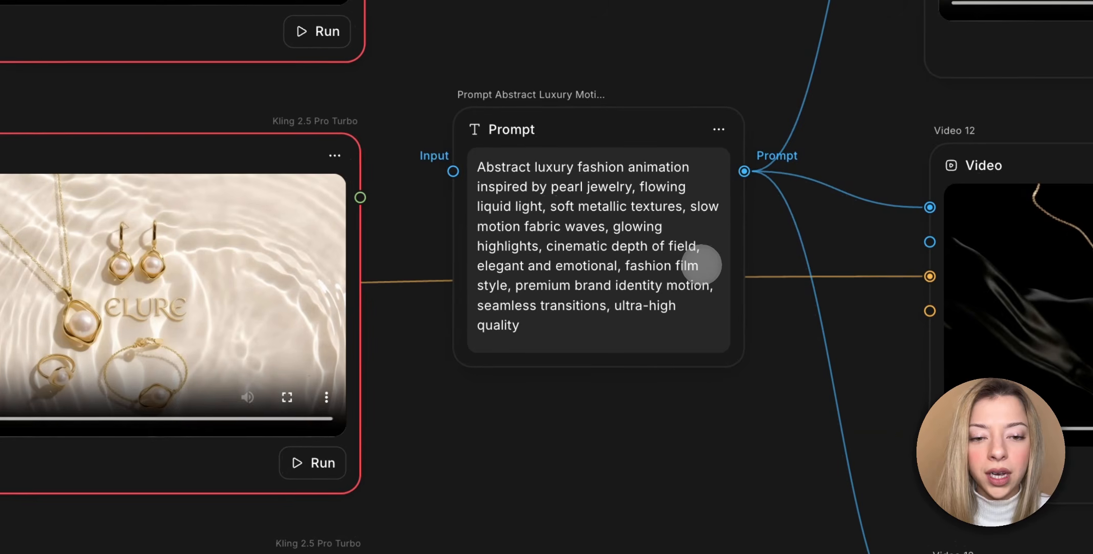
scroll(701, 265, right, 5)
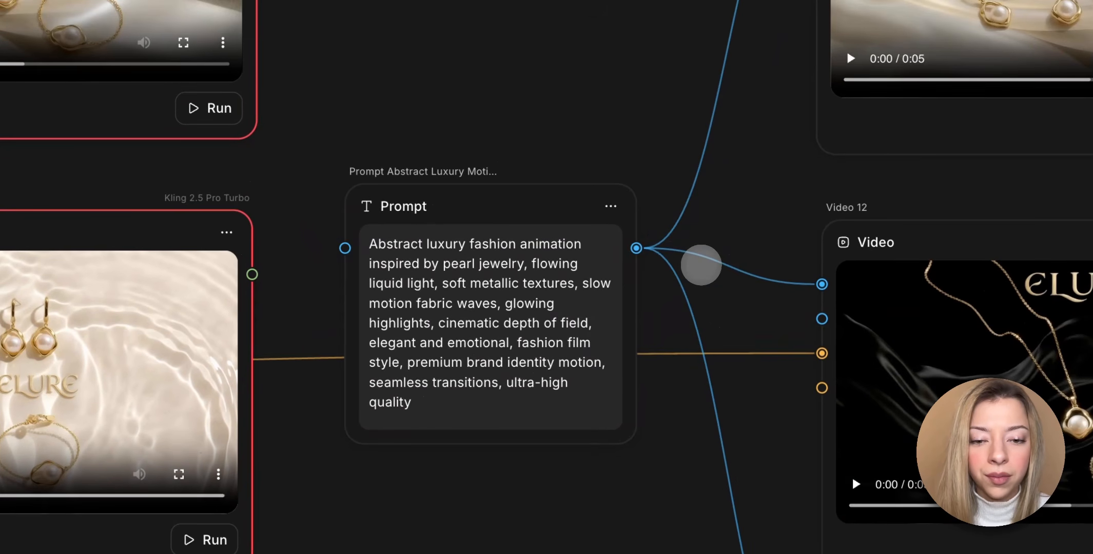
Inspect the ELURE silk video node connected to the Abstract Luxury Motion prompt and play its clip.
scroll(687, 276, right, 5)
scroll(687, 276, up, 3)
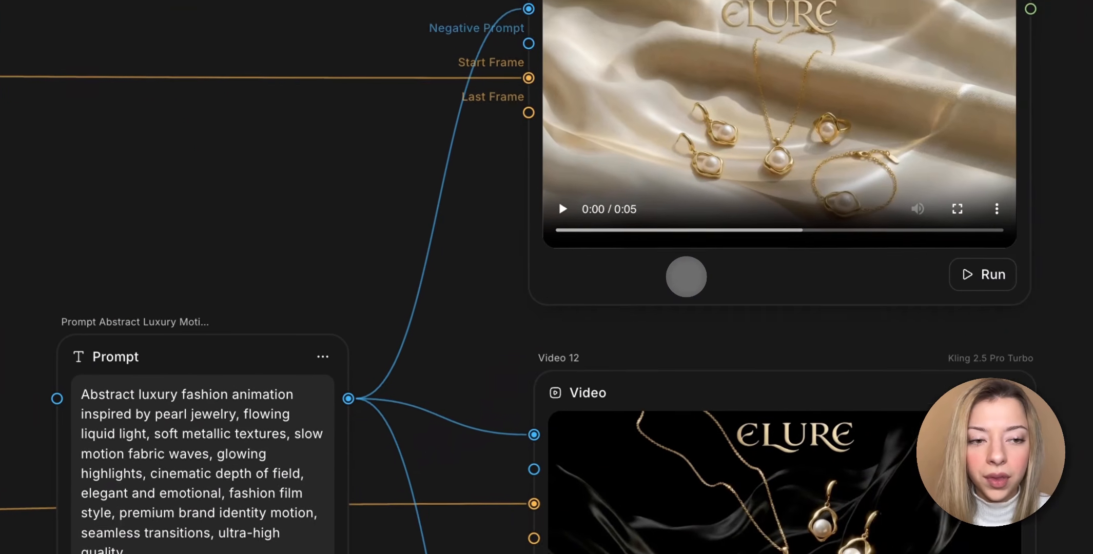
scroll(687, 277, right, 1)
scroll(687, 277, up, 1)
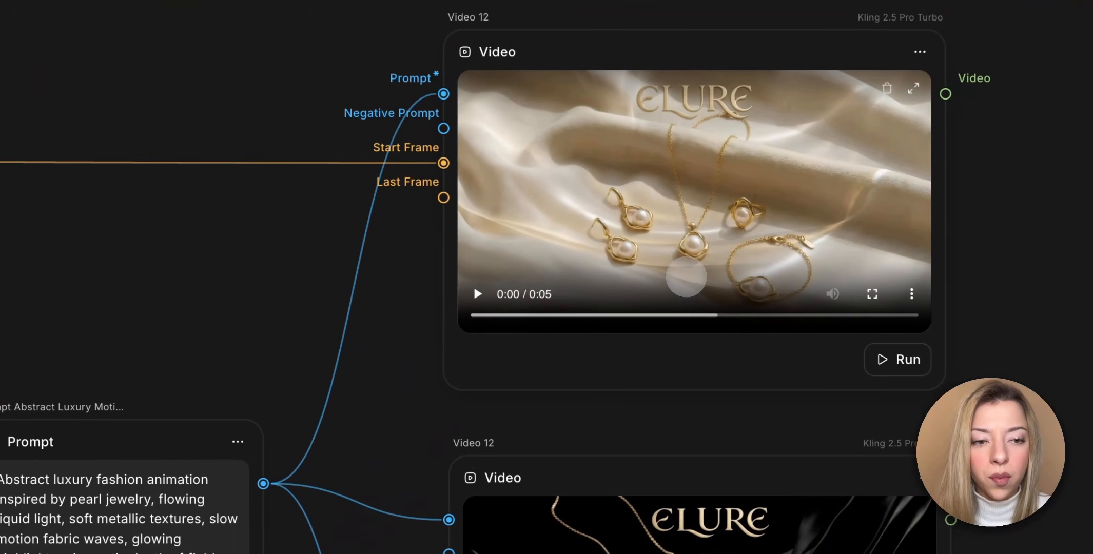
scroll(535, 284, right, 2)
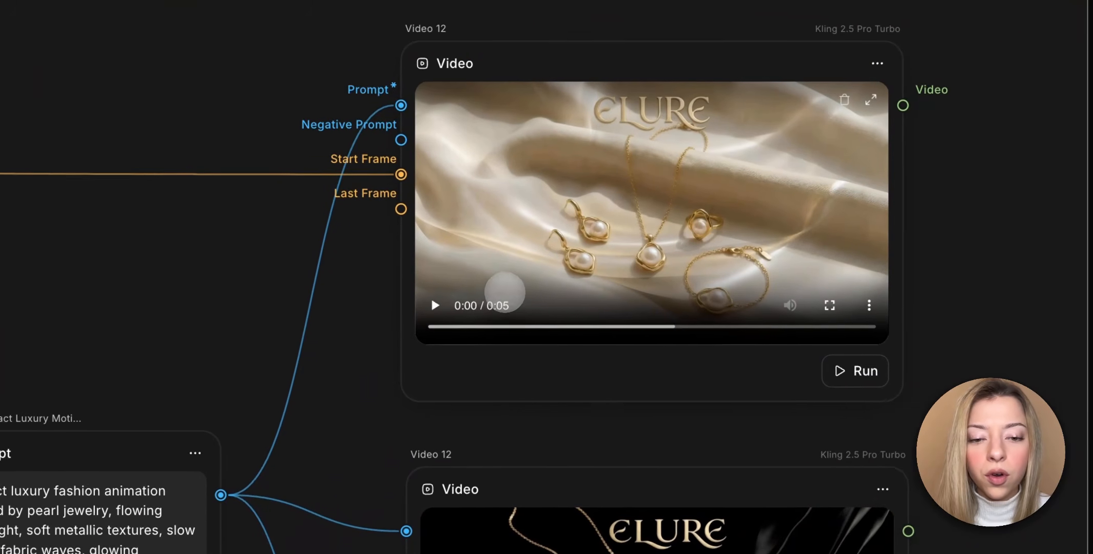
click(414, 293)
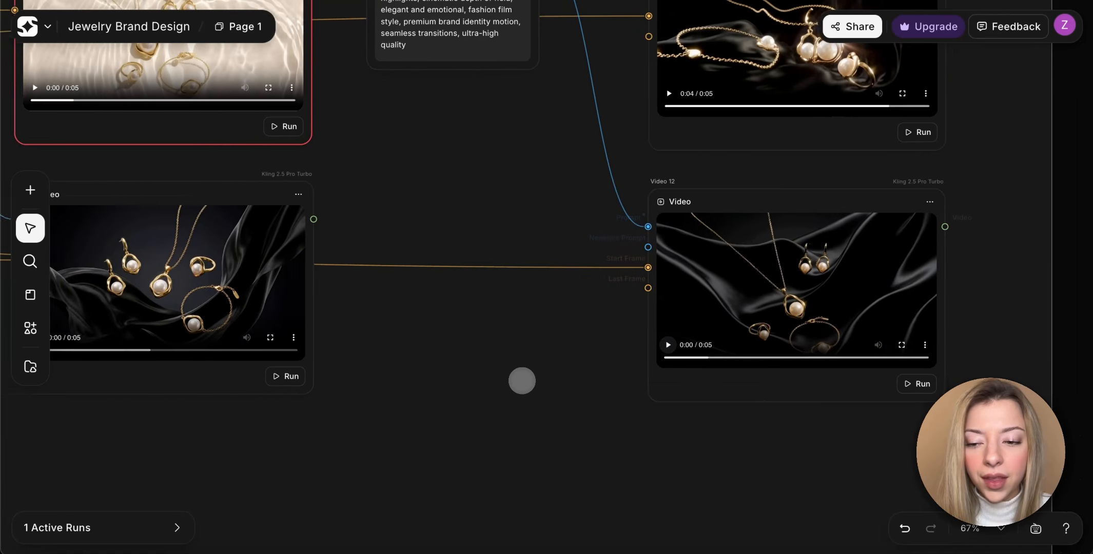
View the three model portrait videos on black backgrounds and the fashion editorial prompt that feeds them.
scroll(521, 380, left, 10)
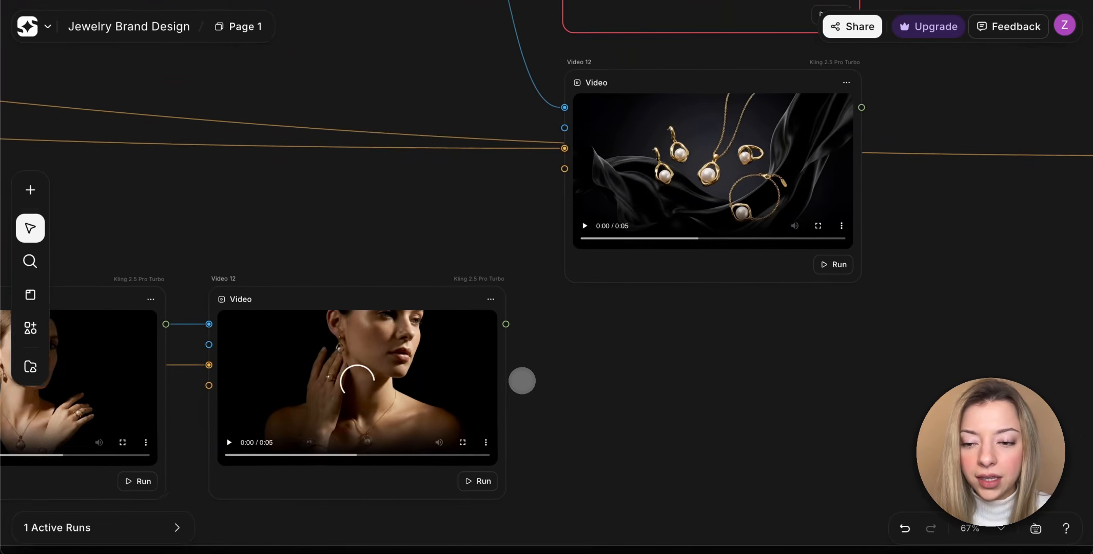
scroll(522, 381, left, 10)
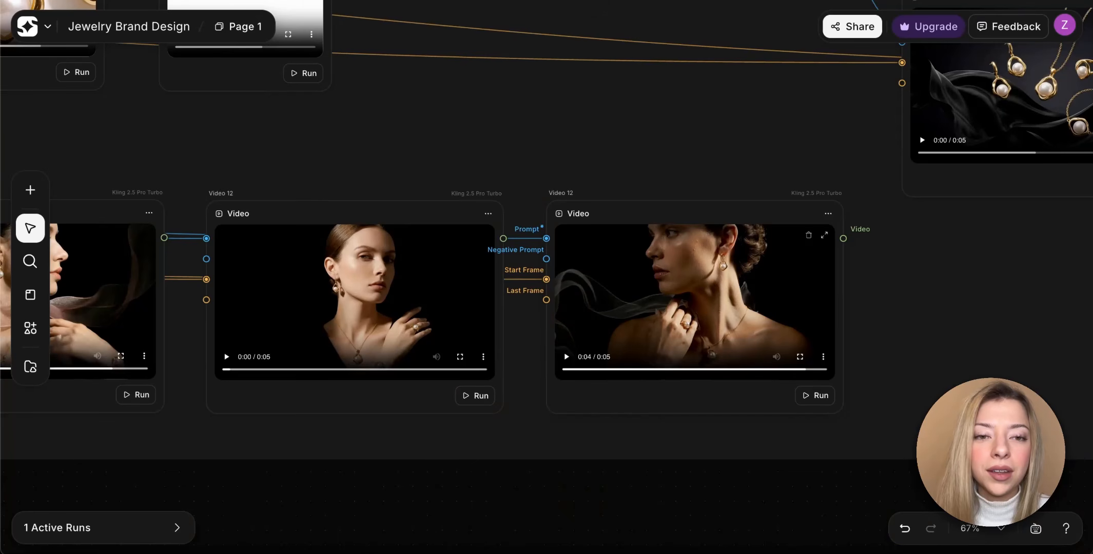
scroll(611, 322, down, 5)
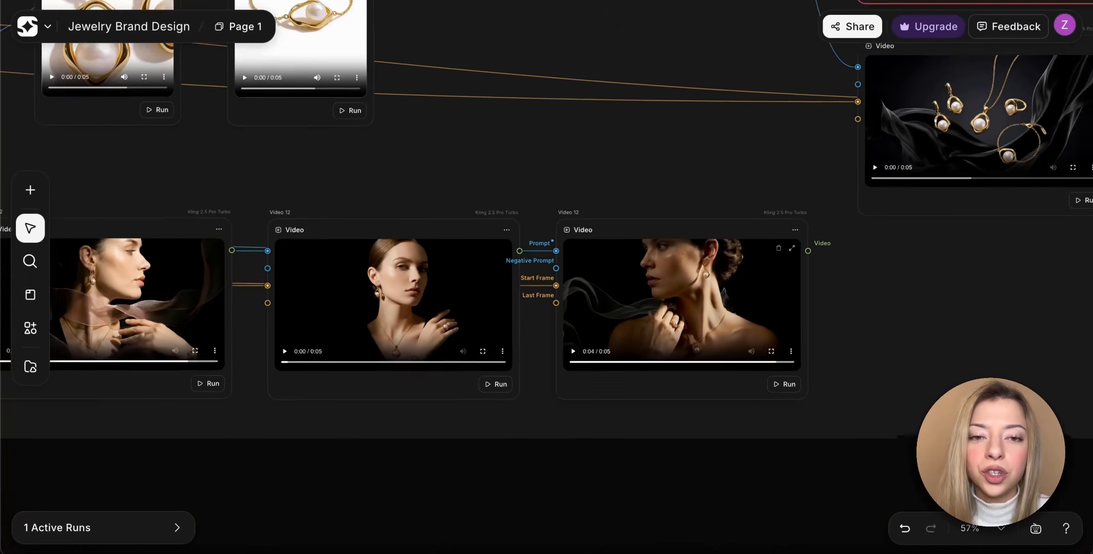
scroll(612, 325, down, 3)
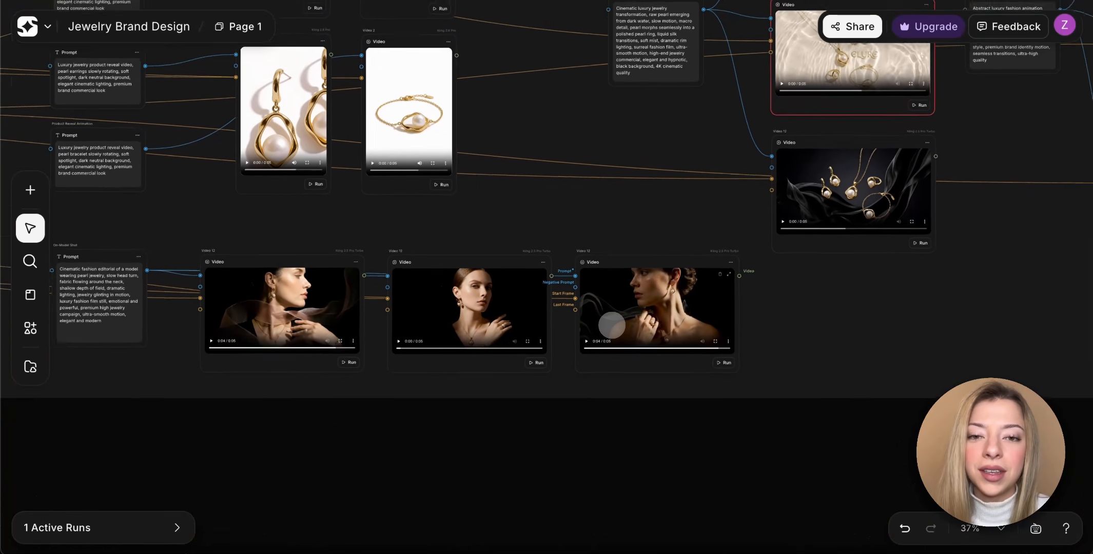
Review the whole workflow from Videos / Motion Assets back through Campaign Visuals, Lifestyle Brand Shots and E-Commerce Shots to Jewelry Design.
scroll(612, 325, down, 9)
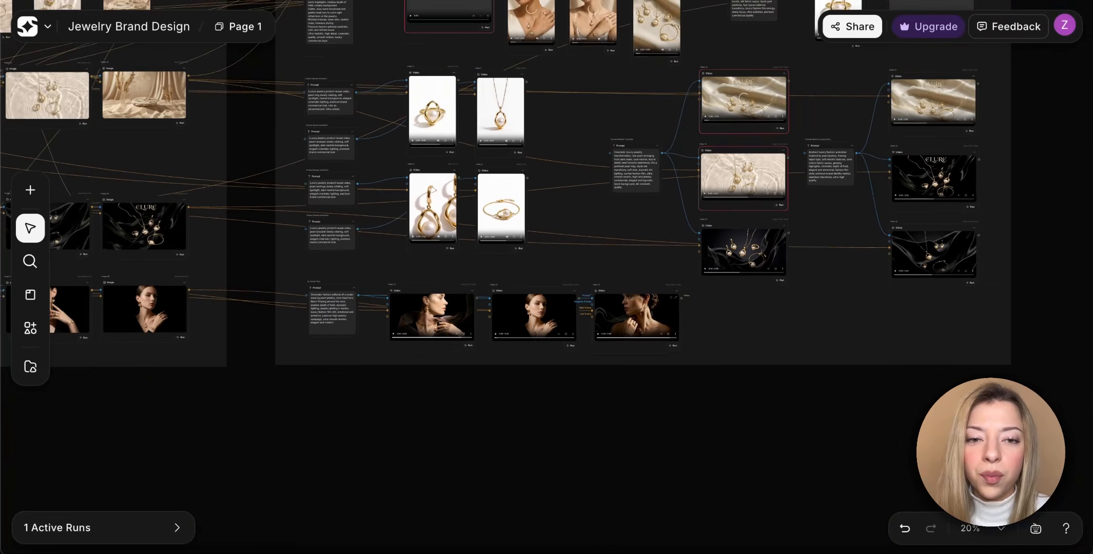
scroll(612, 325, down, 2)
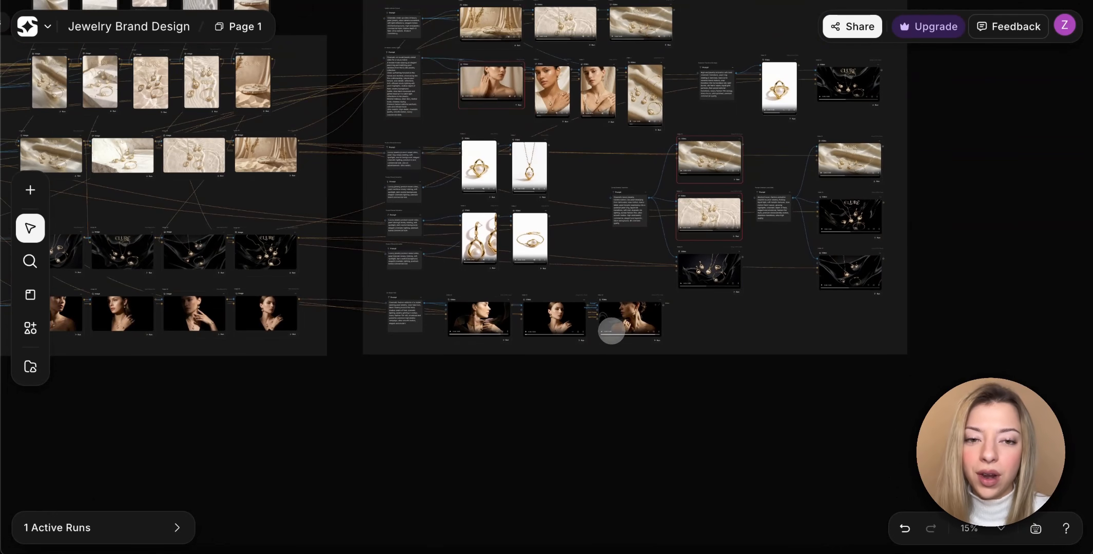
scroll(611, 331, left, 8)
scroll(611, 331, up, 5)
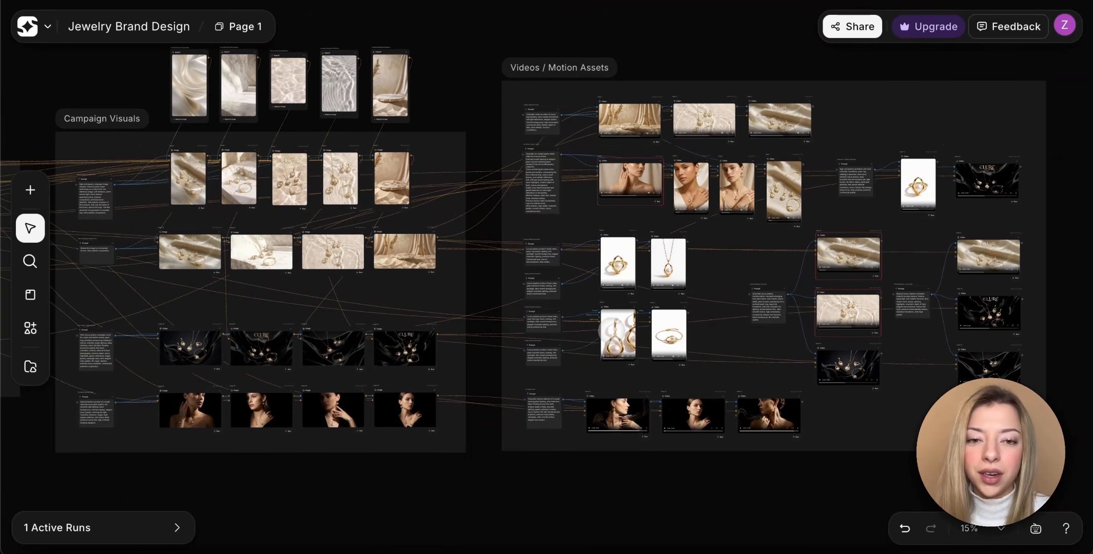
scroll(612, 331, left, 6)
scroll(611, 331, down, 1)
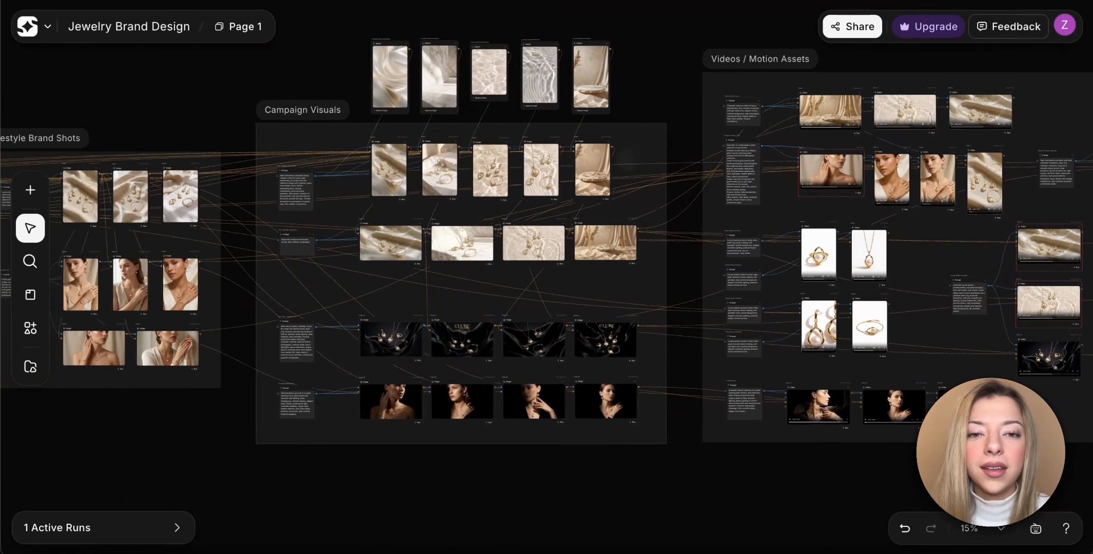
scroll(630, 133, left, 6)
scroll(630, 133, up, 1)
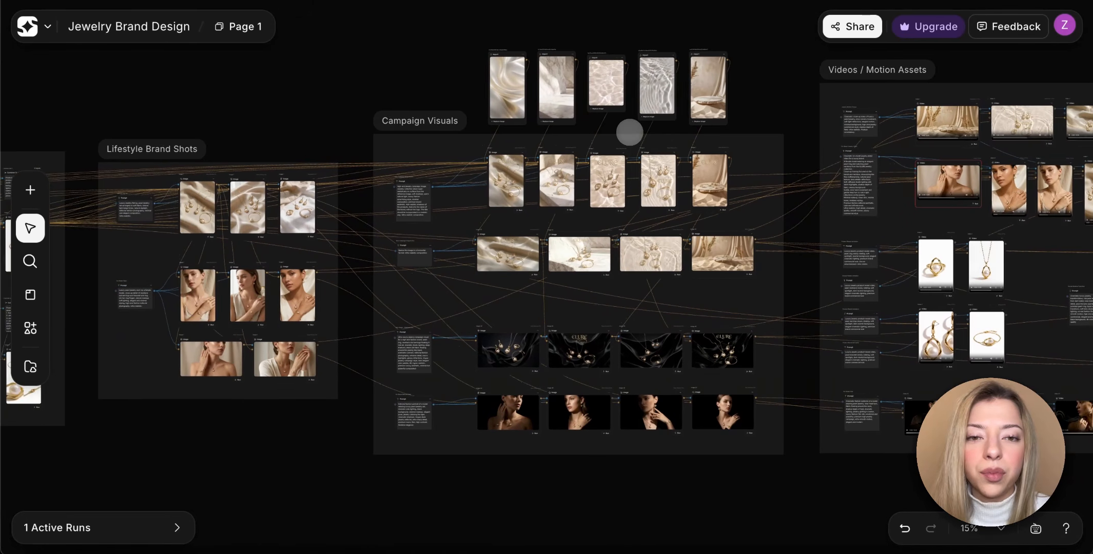
scroll(630, 132, left, 7)
scroll(629, 133, down, 1)
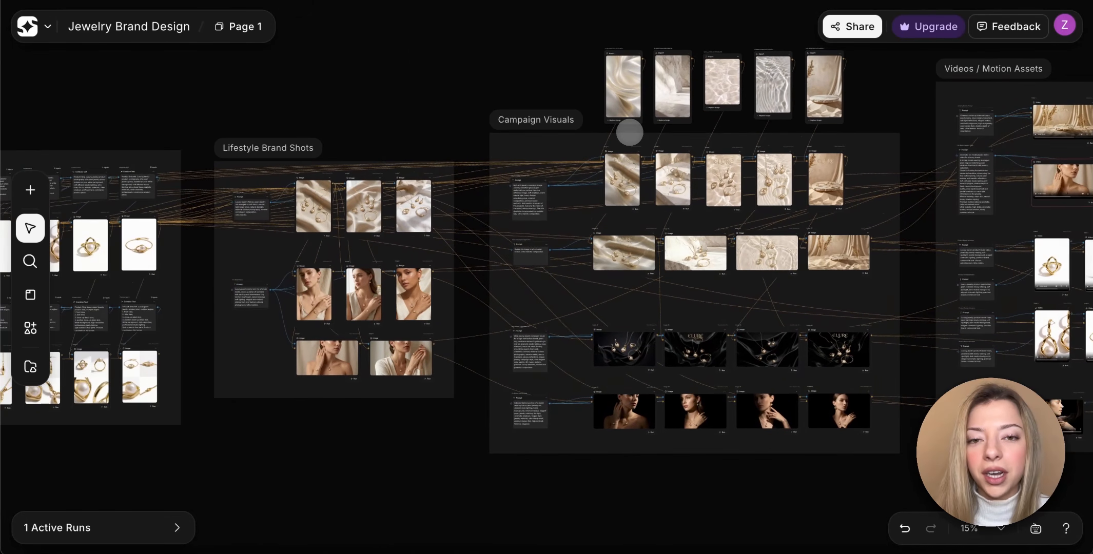
scroll(629, 132, left, 7)
scroll(630, 132, down, 1)
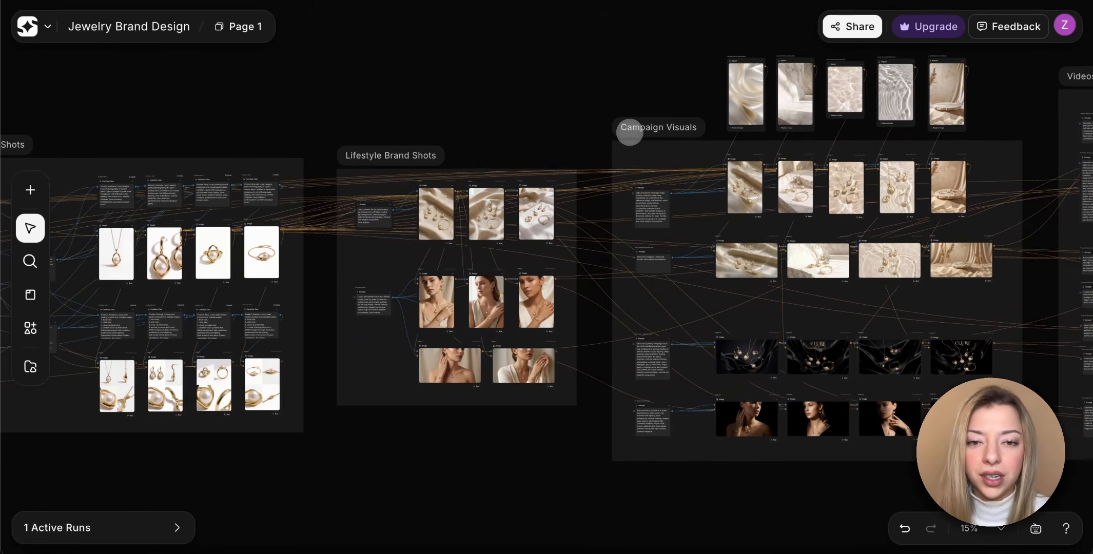
scroll(630, 133, left, 20)
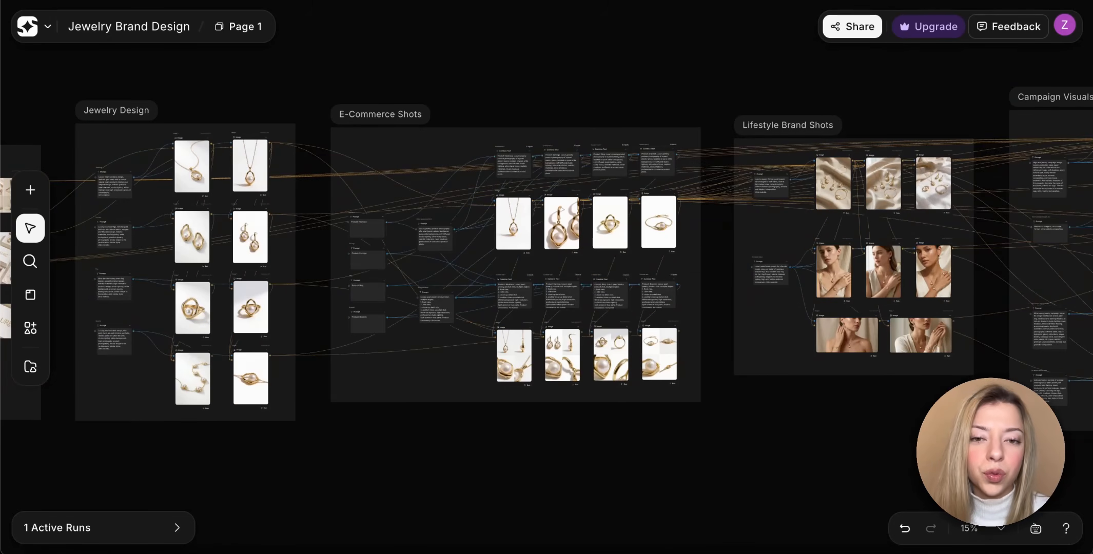